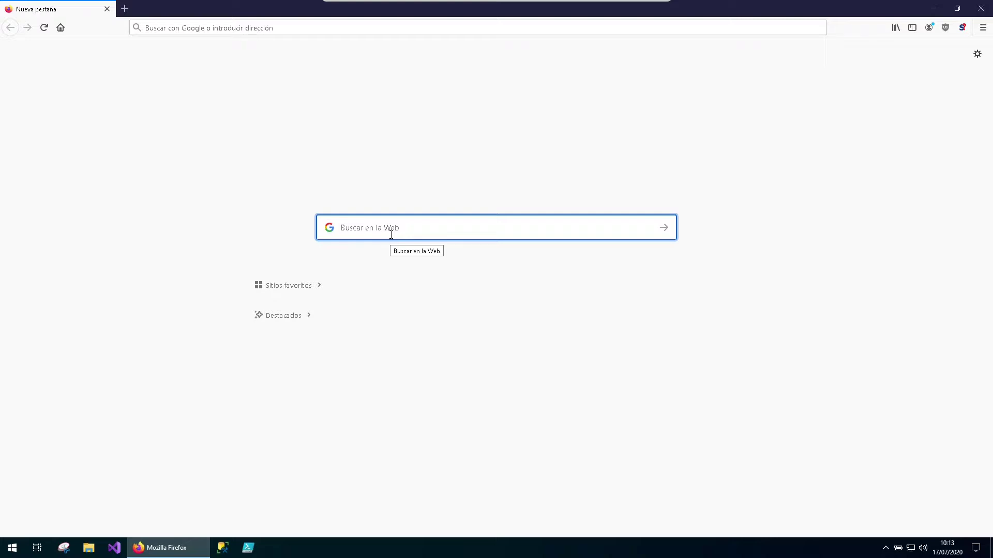
Search the web for "windows 10 media creation tool"
text(windows 10 )
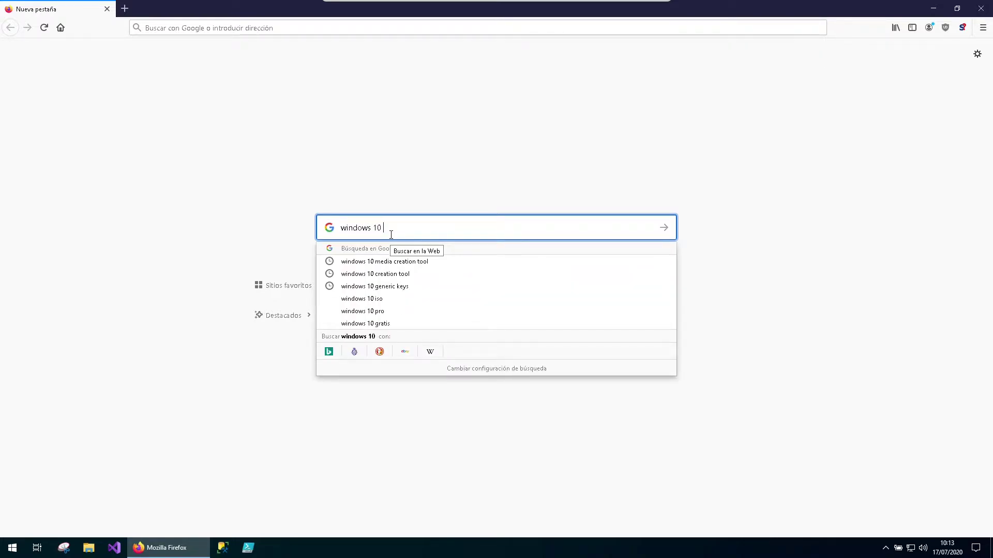
text(media)
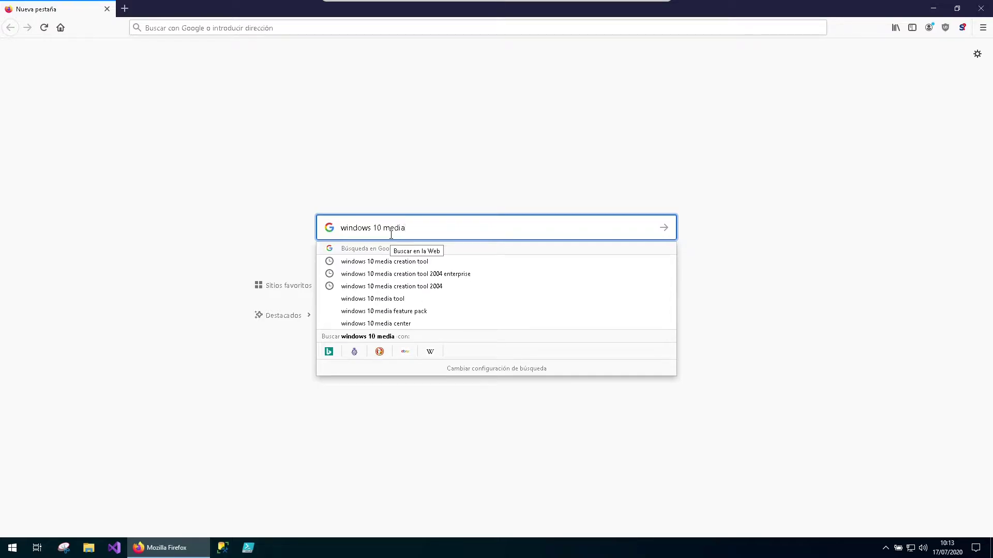
text( creatio)
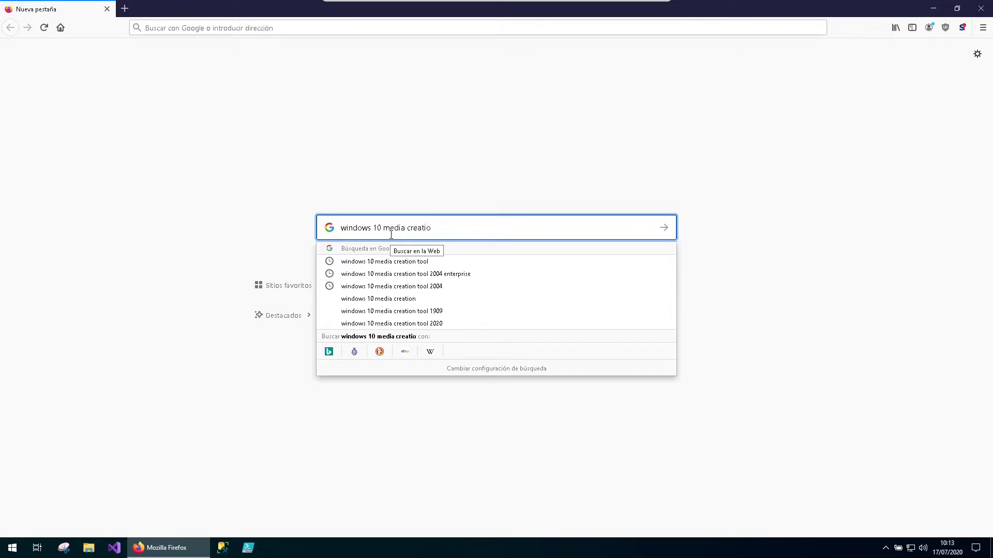
text(n tool)
key(Down)
key(Down)
key(Down)
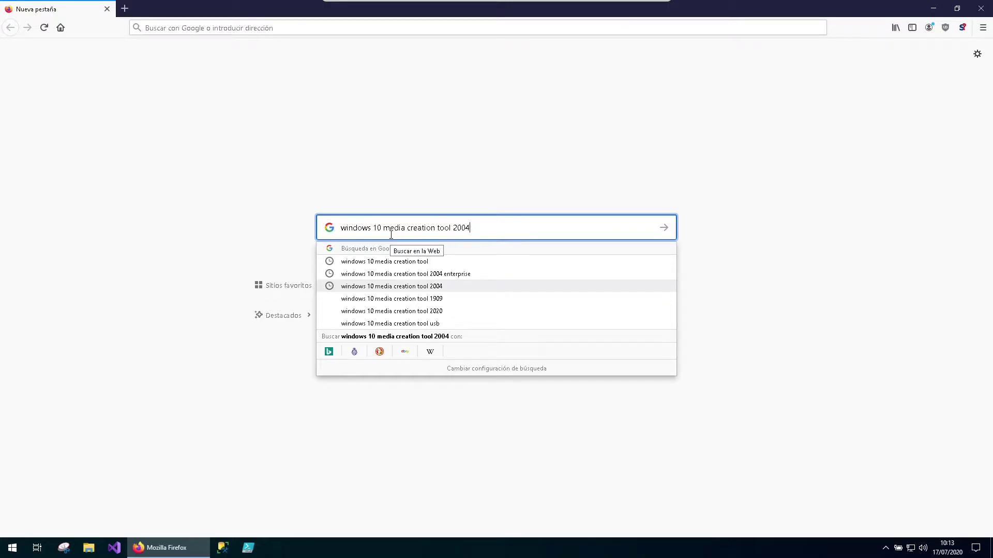
key(Up)
key(Up)
key(Return)
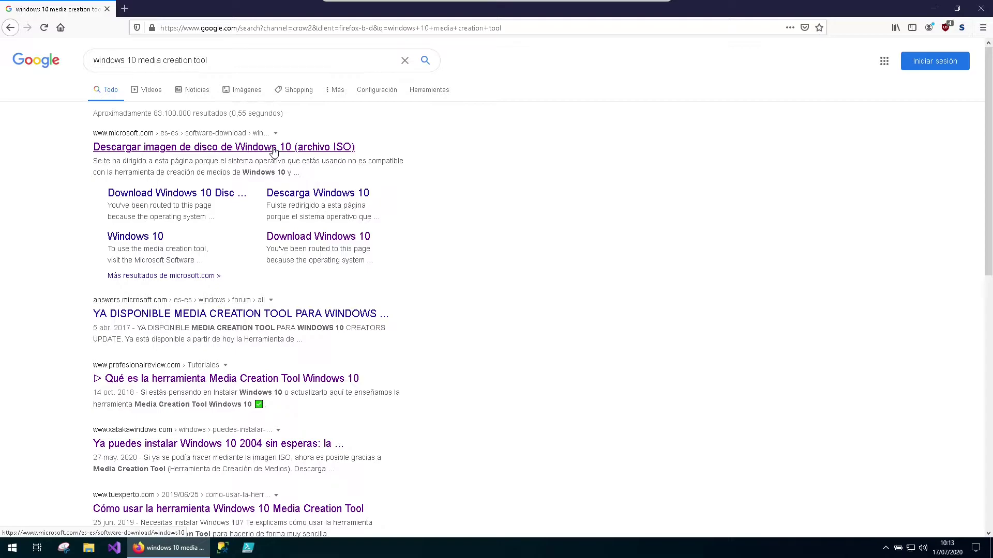
Open Microsoft's "Descargar imagen de disco de Windows 10 (archivo ISO)" result in a new tab and dismiss the Bing extension offer
right_click(274, 150)
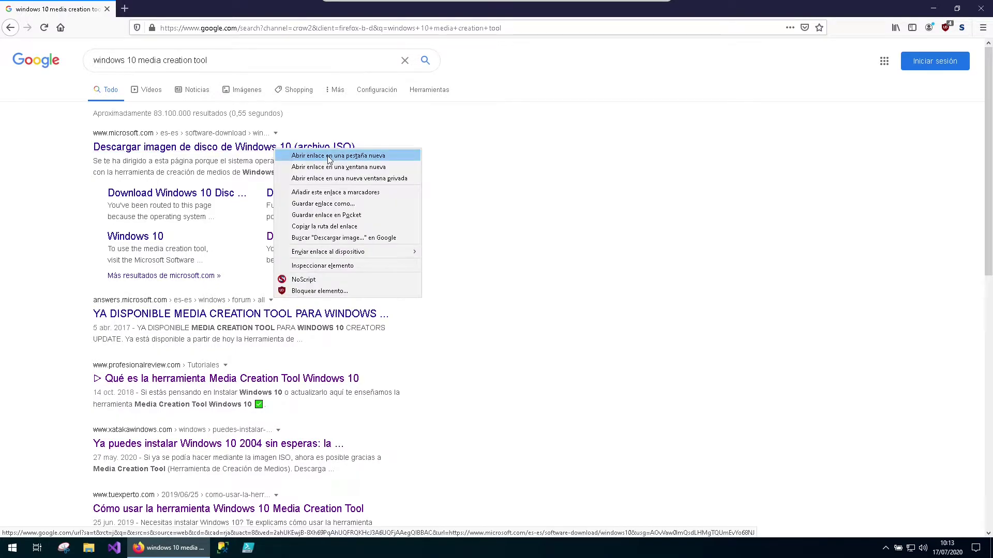
click(328, 157)
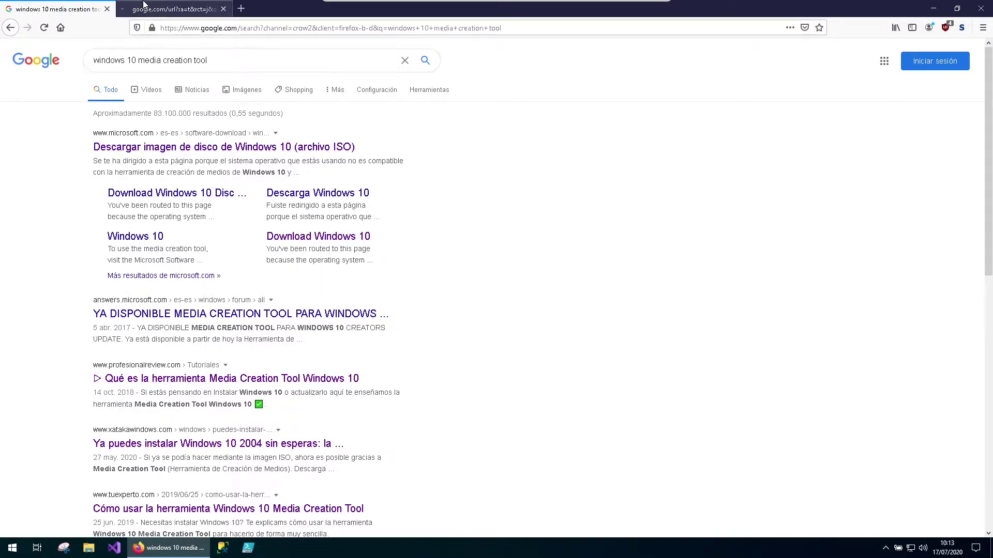
click(145, 5)
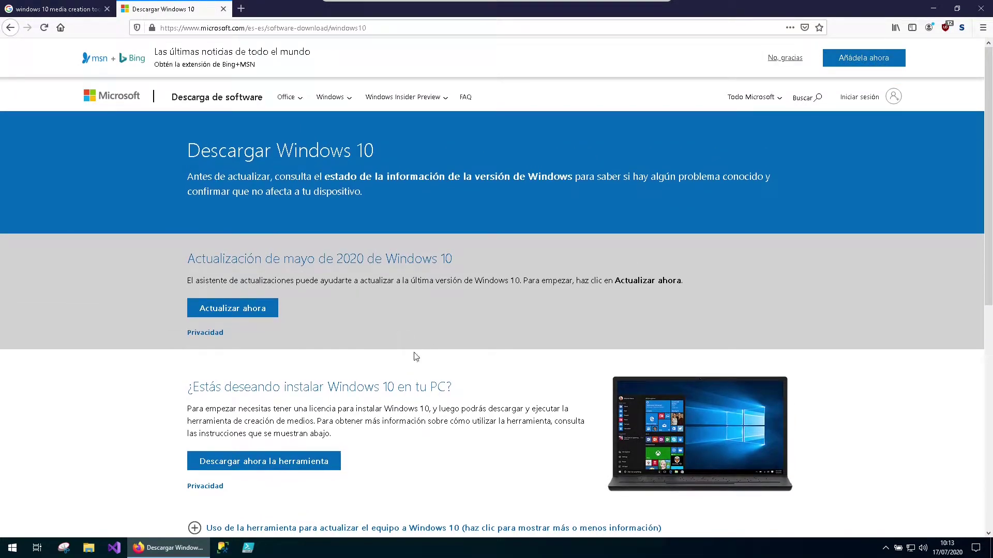
scroll(431, 370, down, 2)
scroll(431, 370, up, 2)
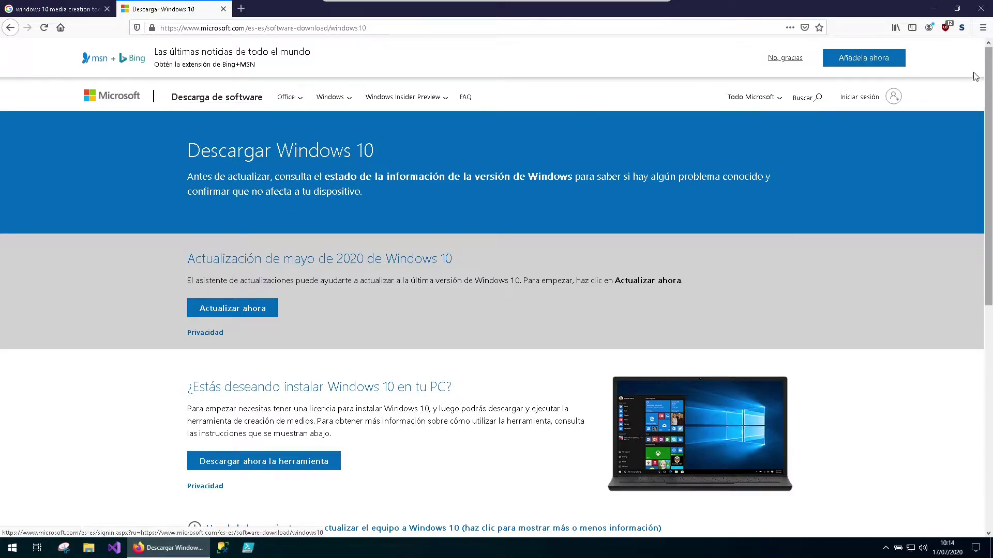
click(776, 58)
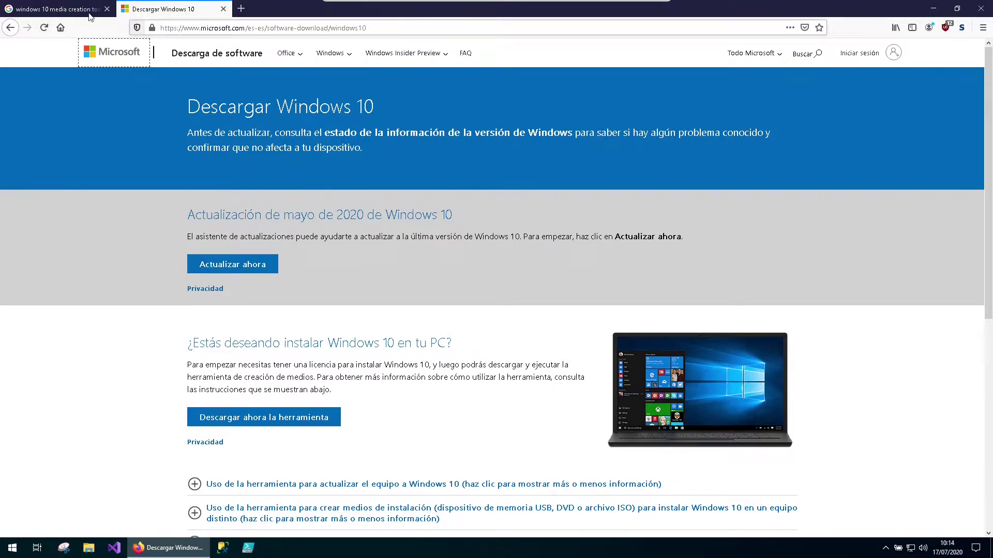
Return to the search results and refine the query to "windows 10 media creation tool 2004"
click(57, 9)
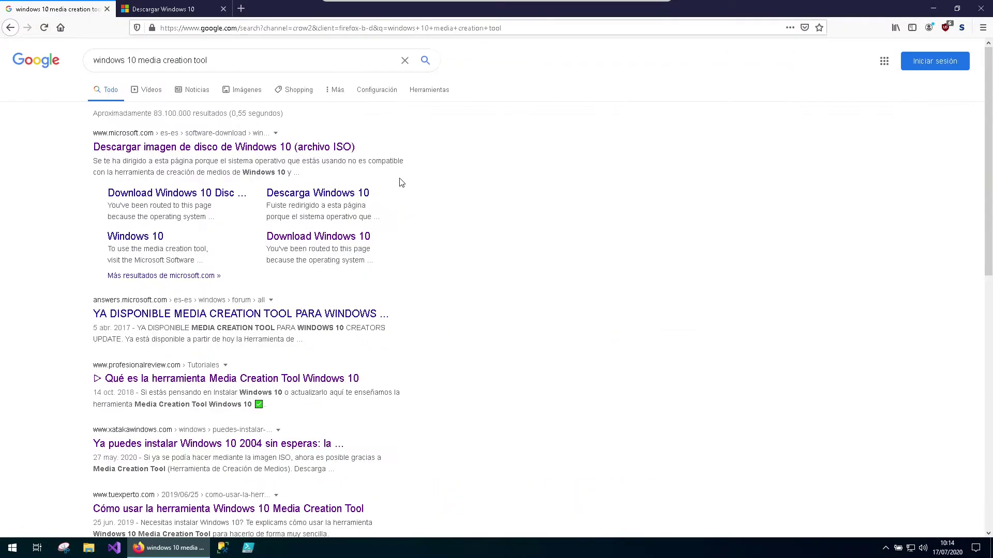
click(235, 62)
text(2004)
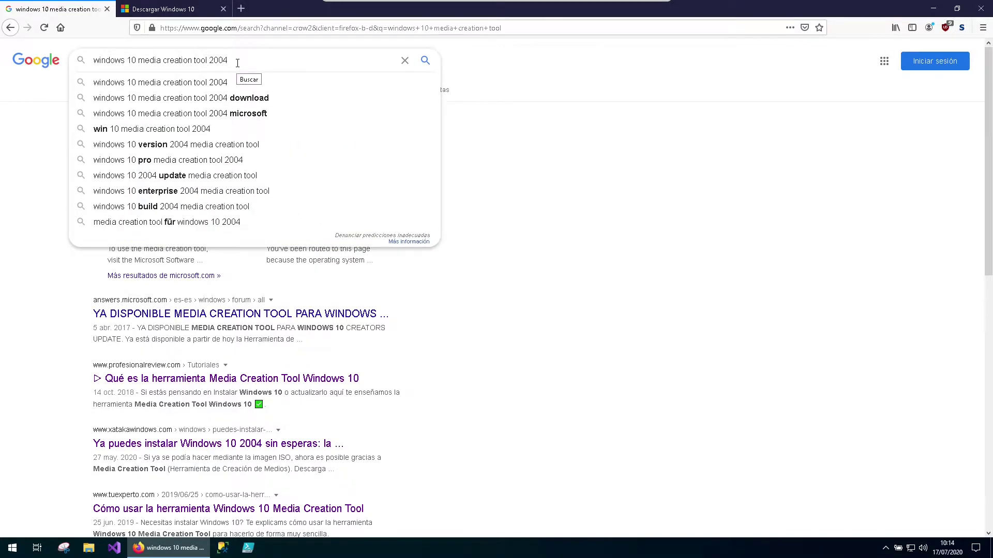
key(Return)
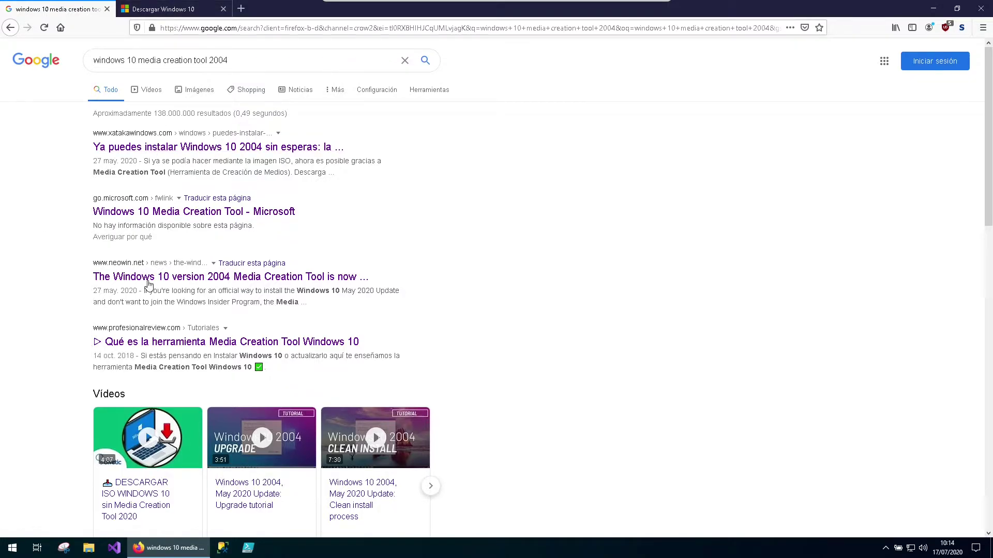
click(236, 62)
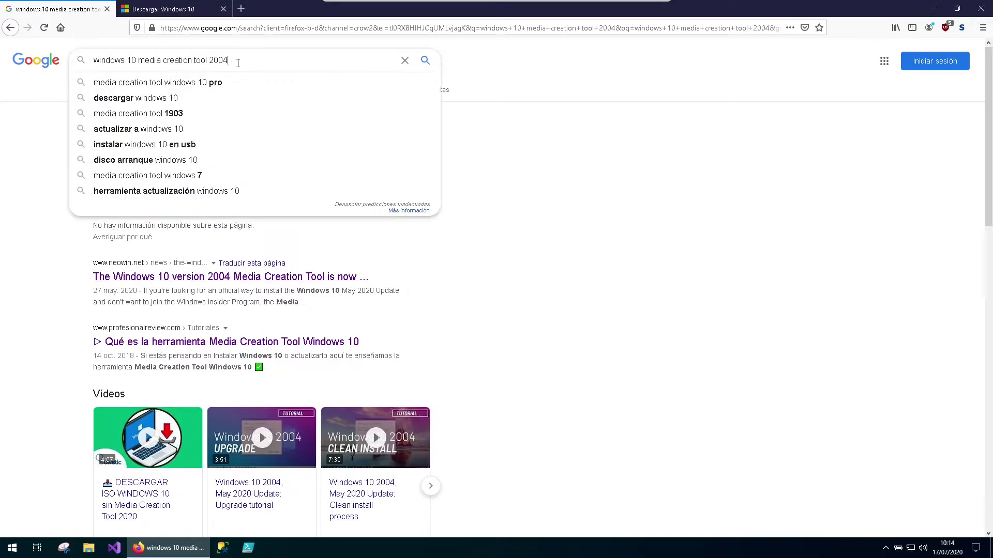
drag(186, 61, 77, 60)
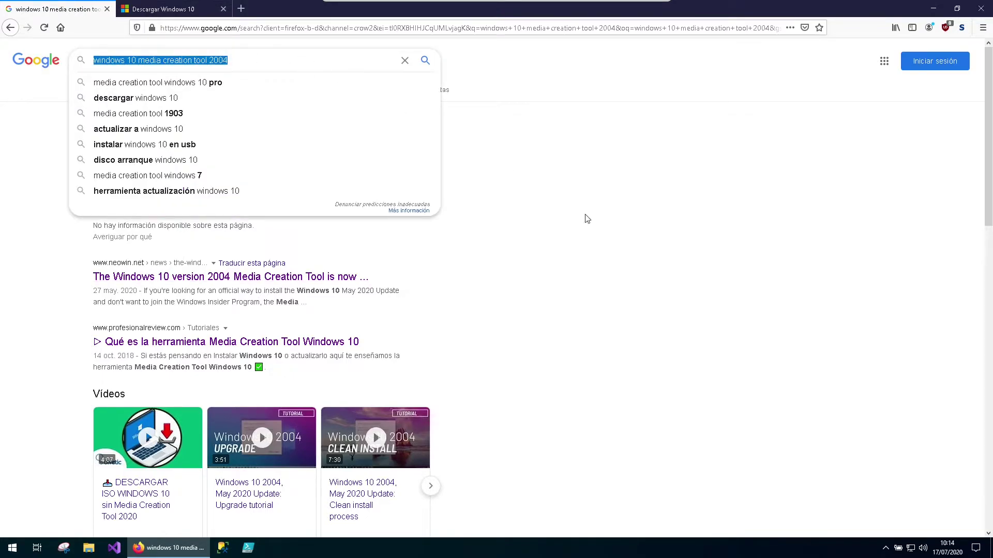
click(645, 263)
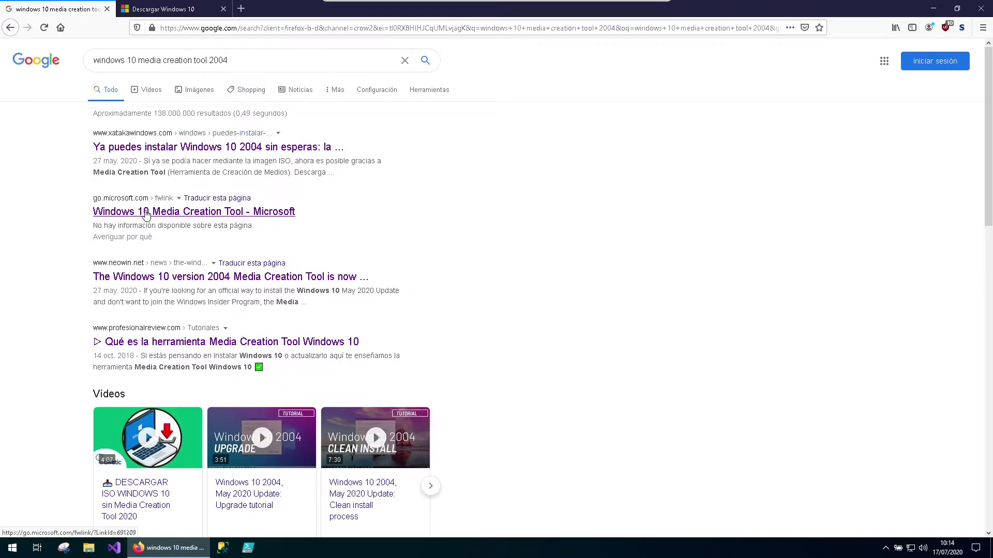
Download the media creation tool from Microsoft's Windows 10 page and save MediaCreationTool2004.exe
click(186, 8)
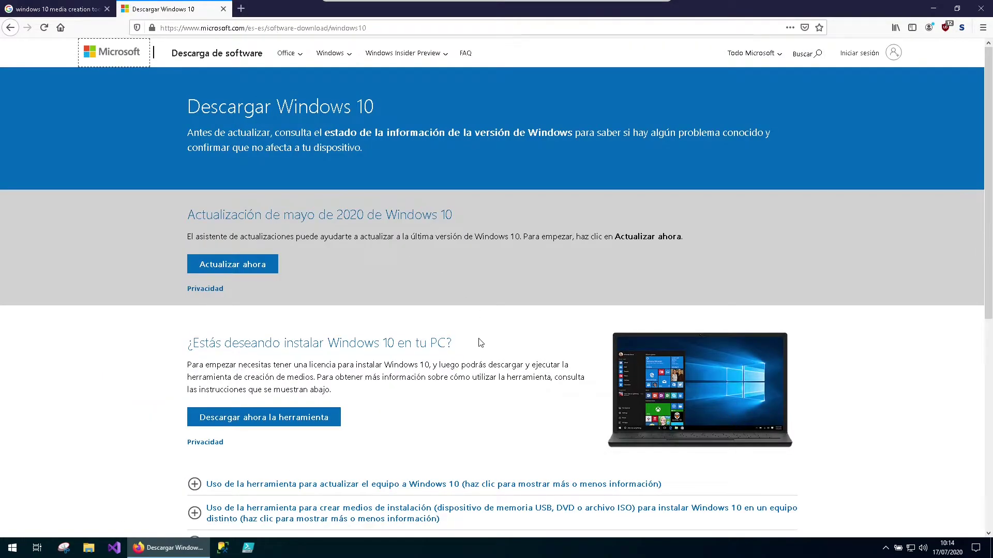
scroll(409, 405, down, 3)
scroll(357, 372, up, 3)
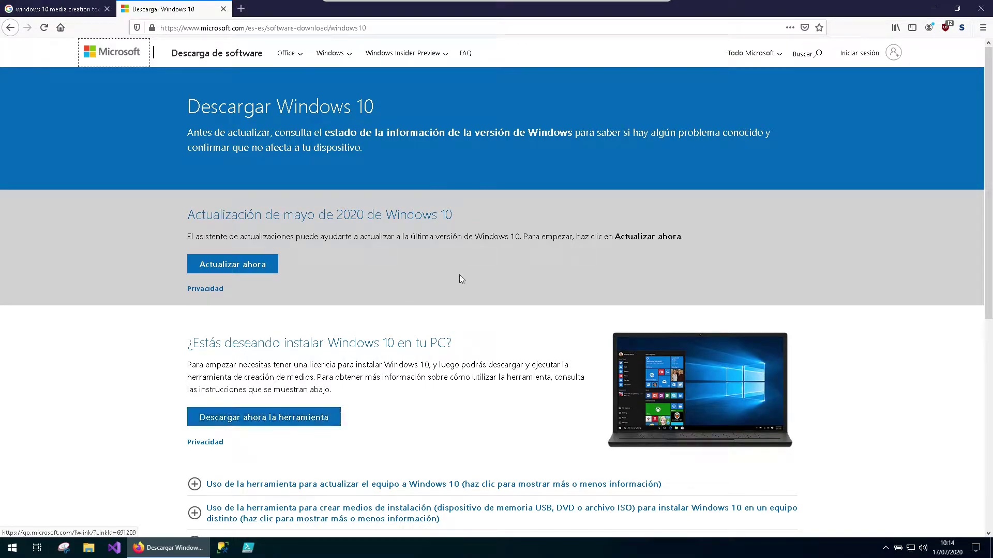
click(285, 423)
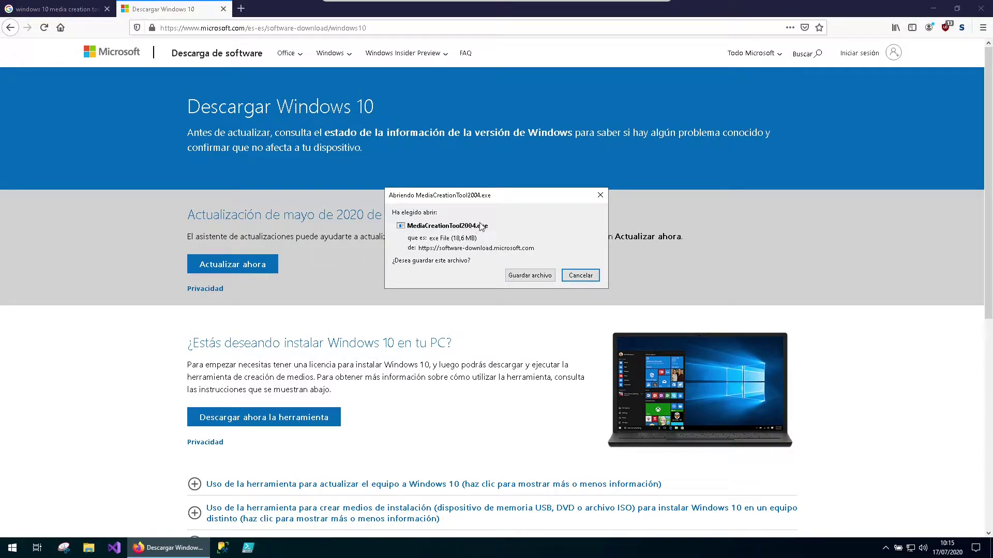
click(531, 279)
click(530, 277)
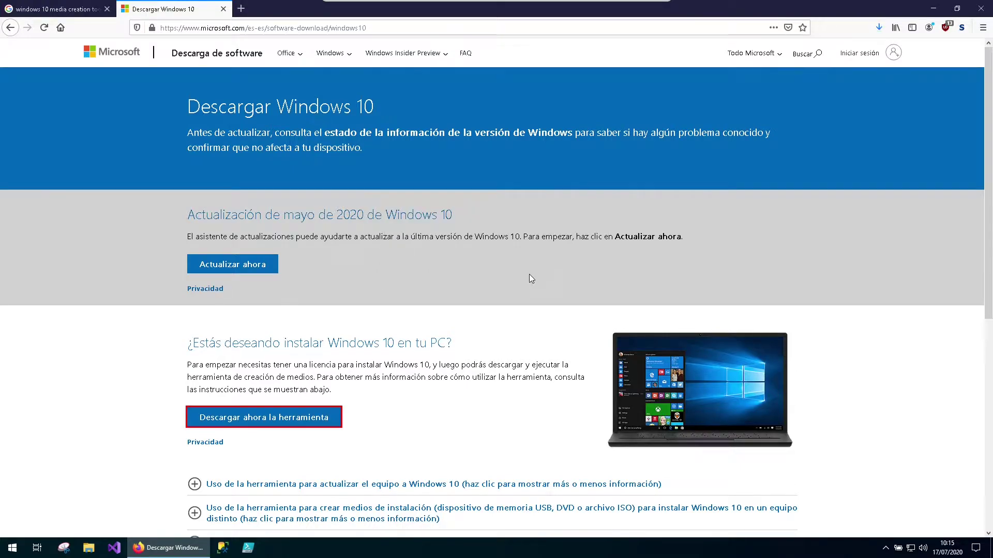
Move the downloaded MediaCreationTool2004 file from its download folder to C:\ISO and close the browser
click(875, 30)
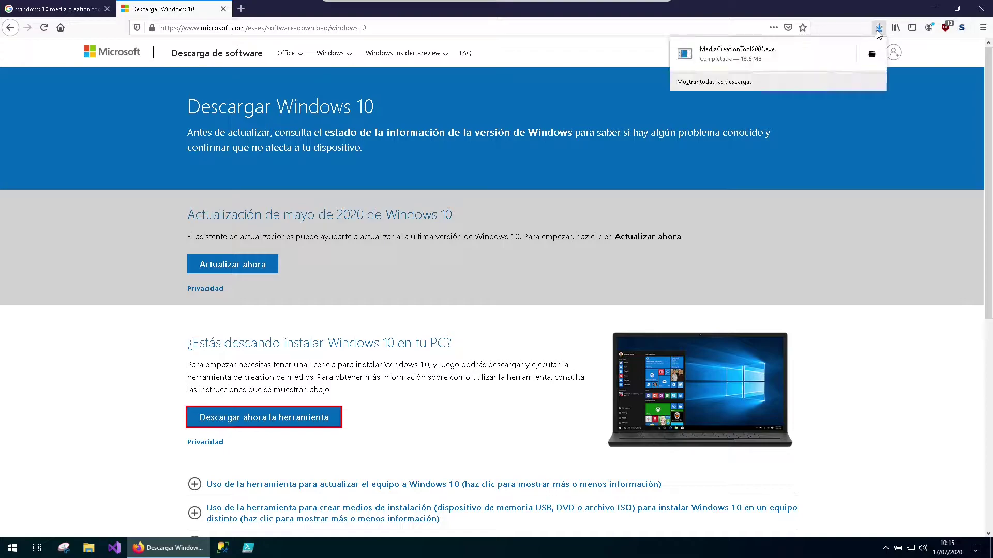
click(874, 56)
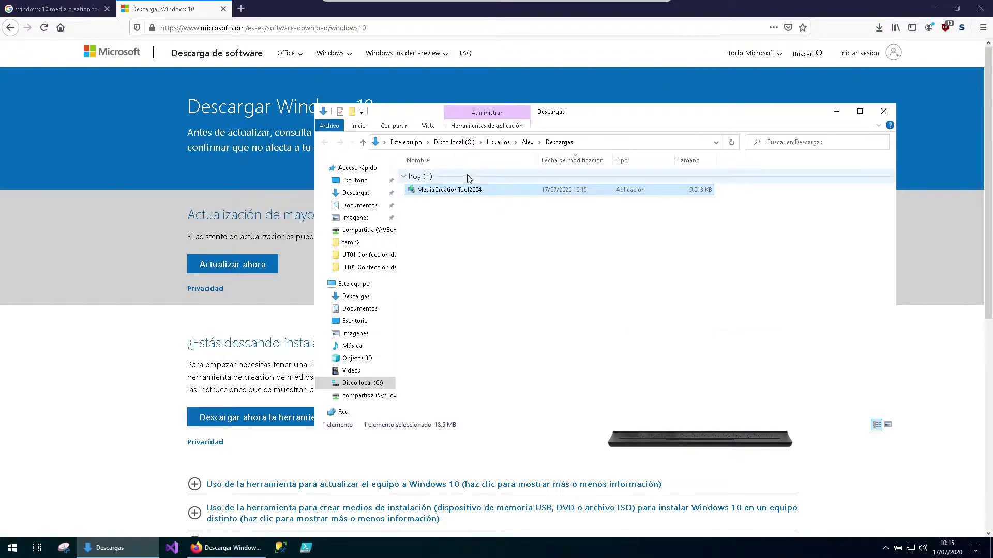
right_click(449, 197)
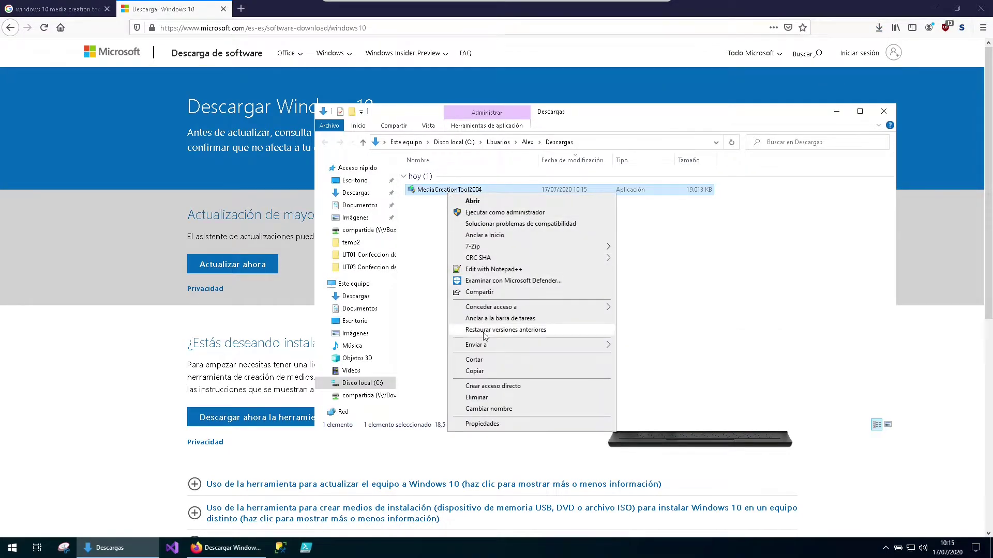
click(473, 360)
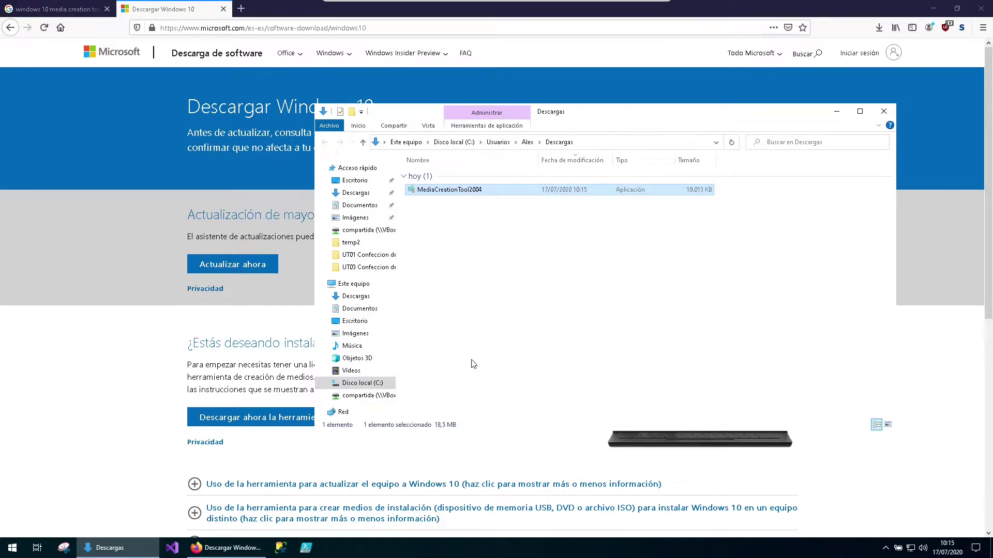
click(370, 383)
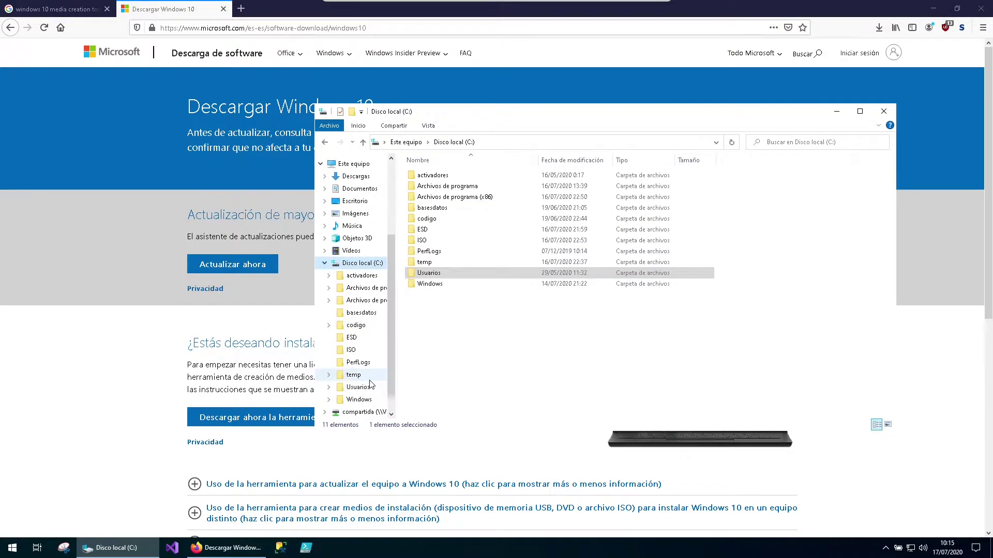
click(422, 243)
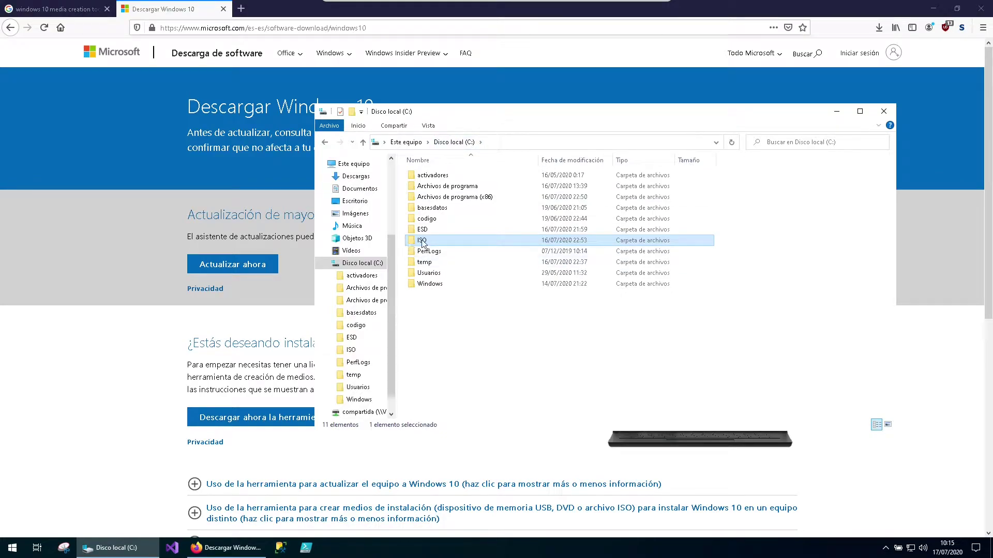
double_click(422, 243)
right_click(495, 258)
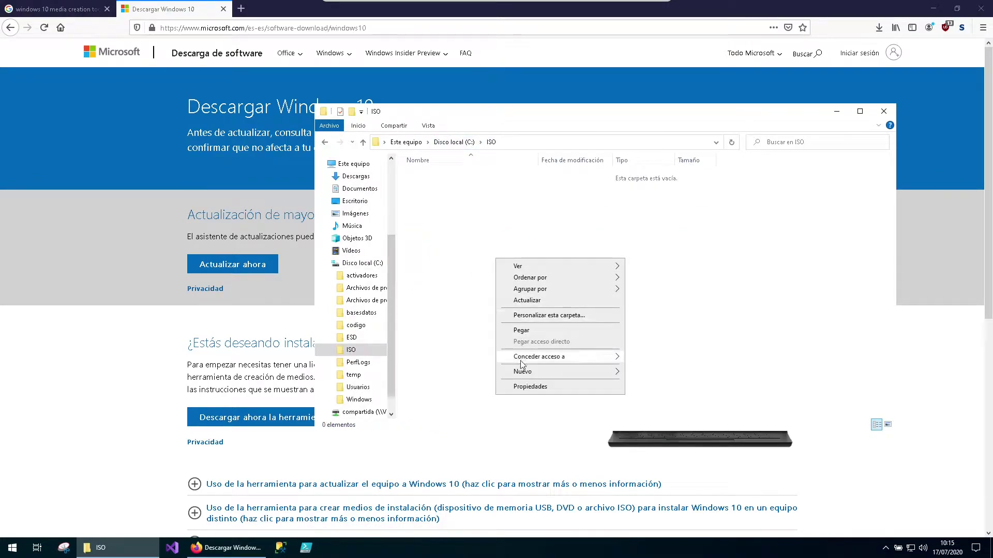
click(536, 331)
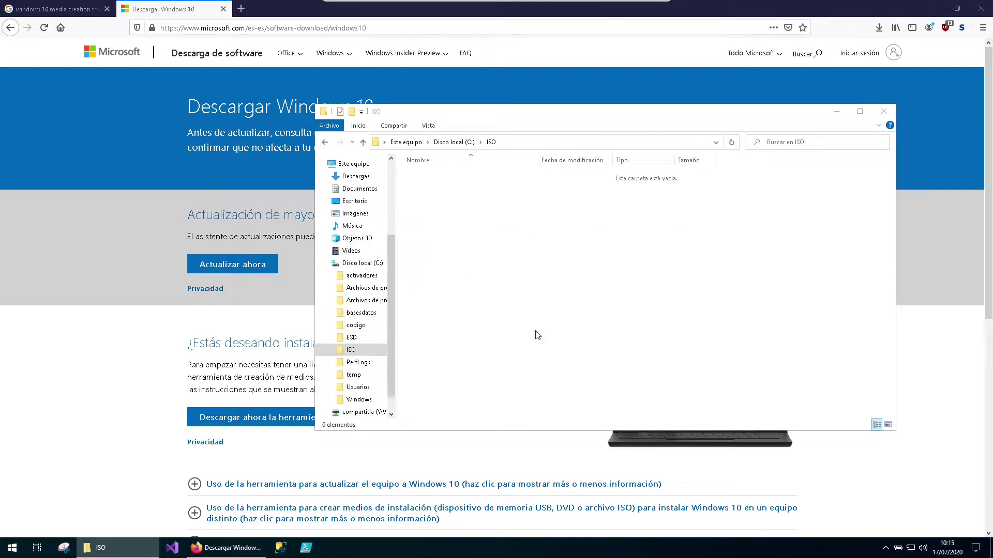
click(981, 6)
click(526, 275)
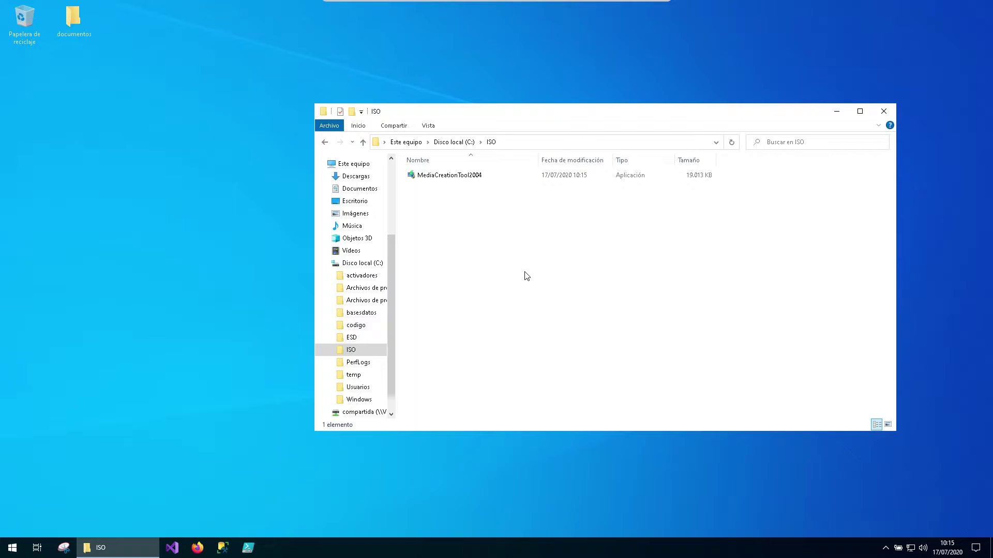
Run MediaCreationTool2004, allow it to make changes to the device, and accept the license terms
right_click(452, 177)
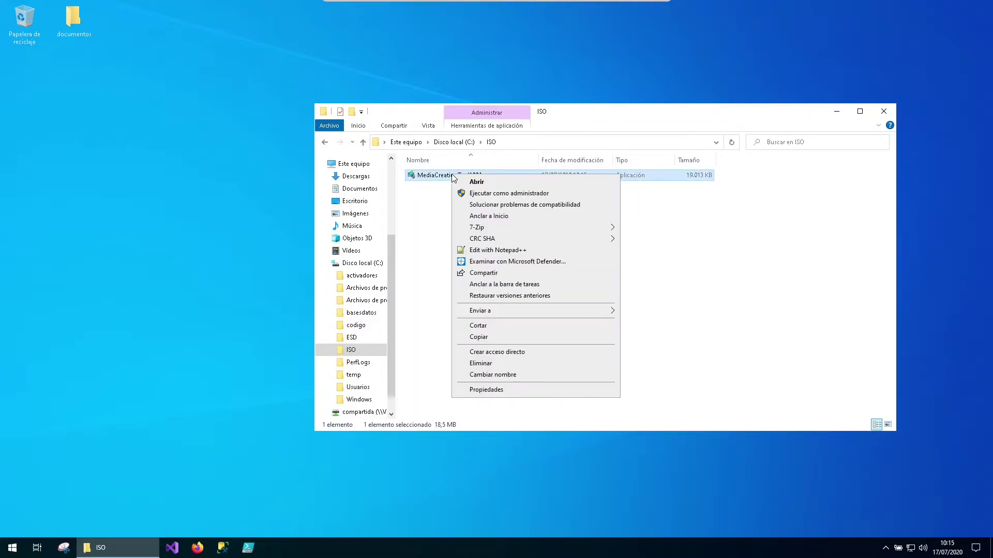
click(470, 182)
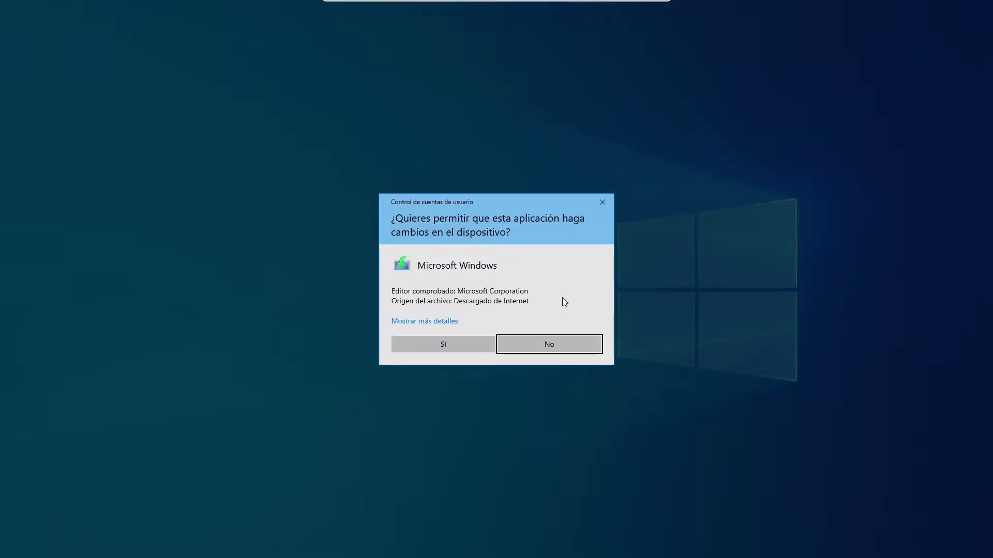
click(442, 345)
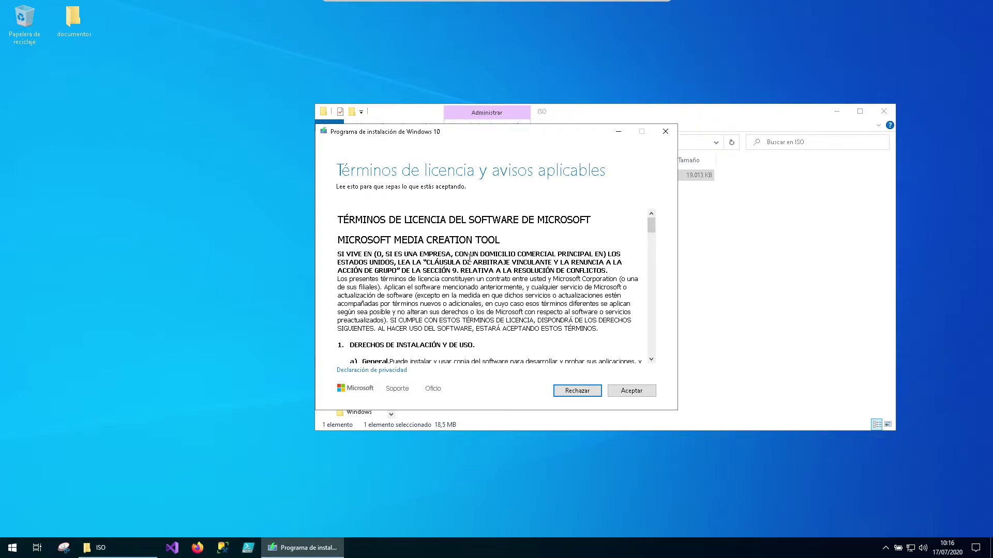
click(639, 394)
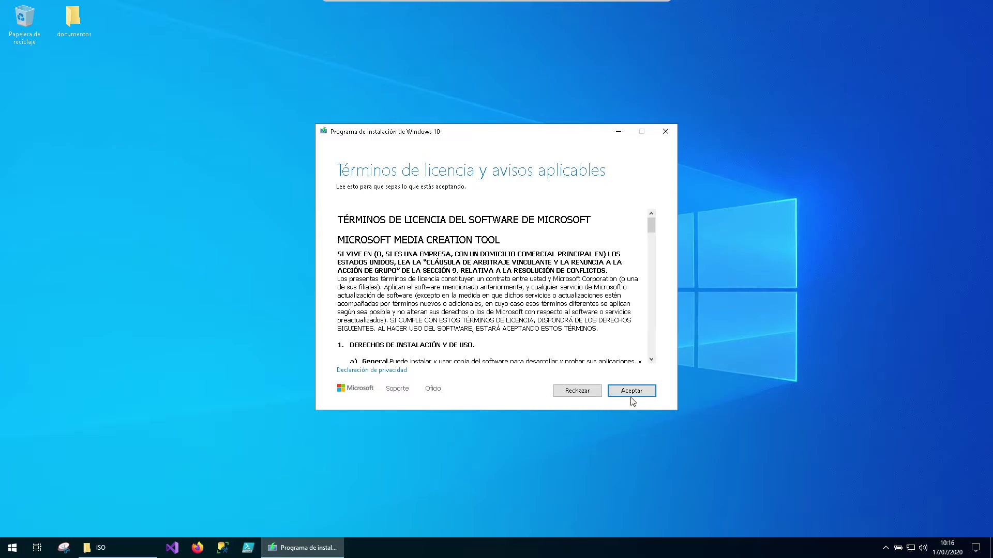
click(632, 391)
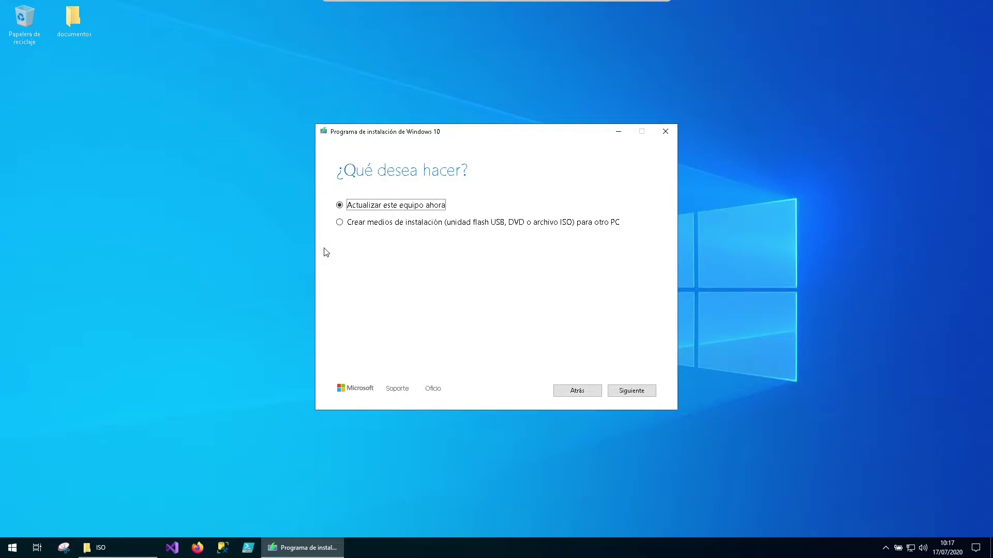
Choose to create installation media for another PC and continue to the language, architecture and edition options
click(339, 223)
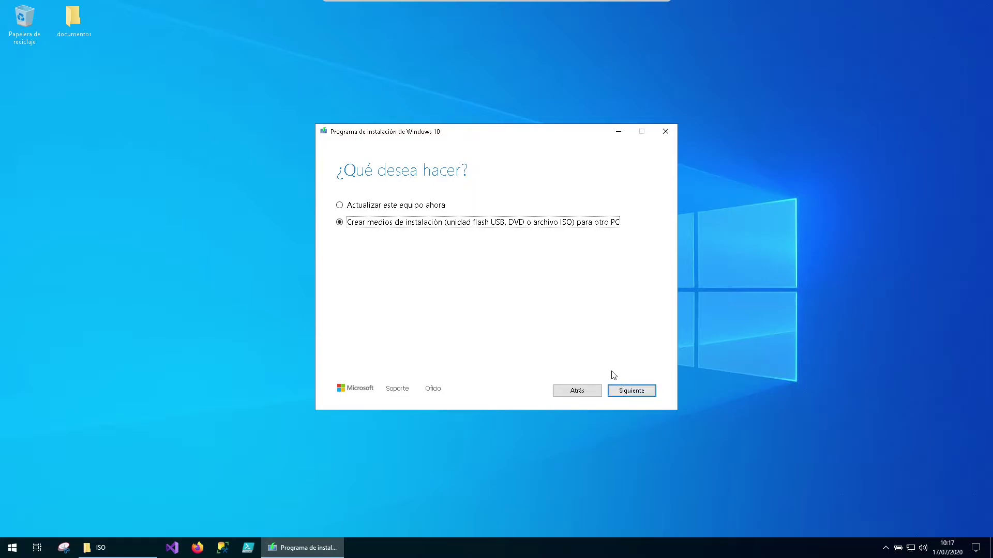
click(633, 397)
click(630, 394)
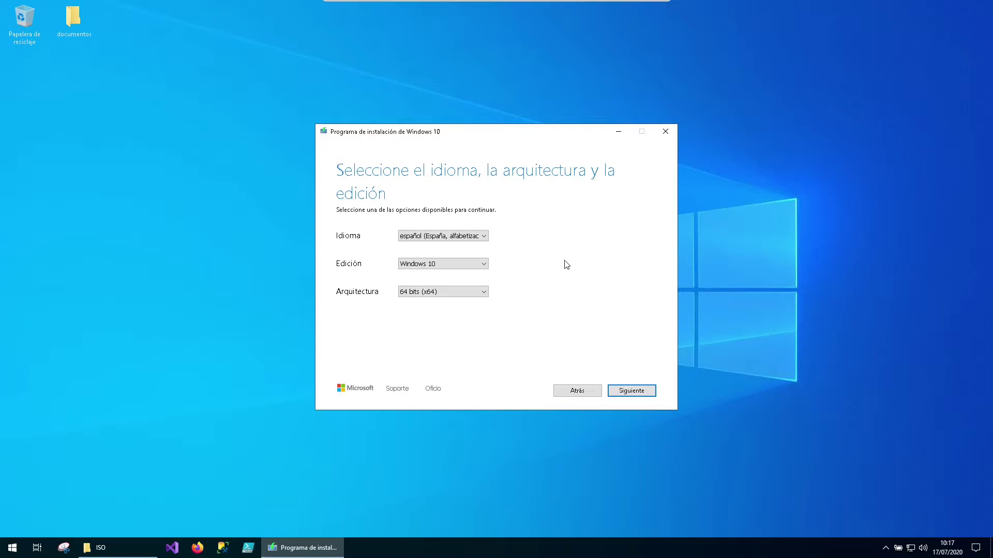
Review the language, edition and architecture choices, and continue with español (España), Windows 10 and 64 bits (x64)
click(486, 236)
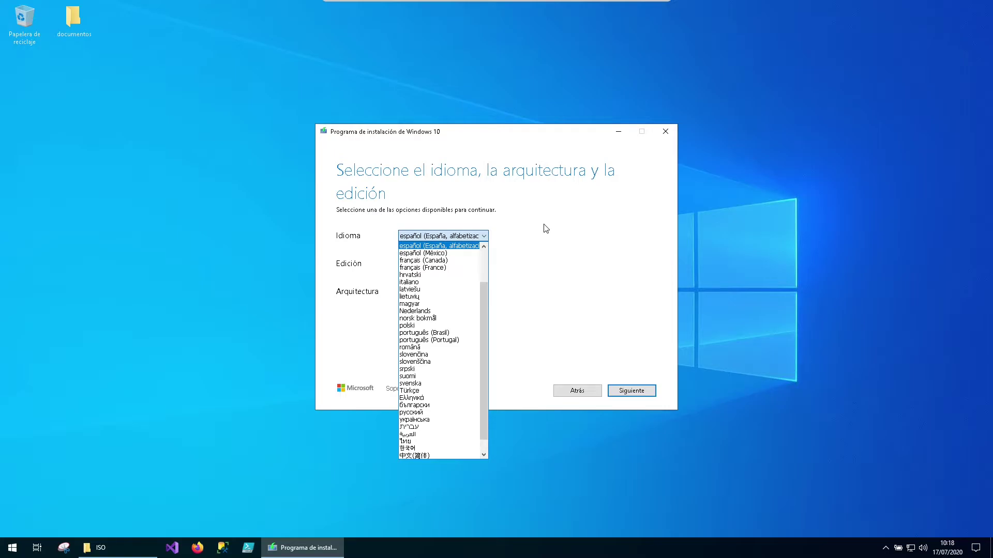
click(557, 228)
click(411, 294)
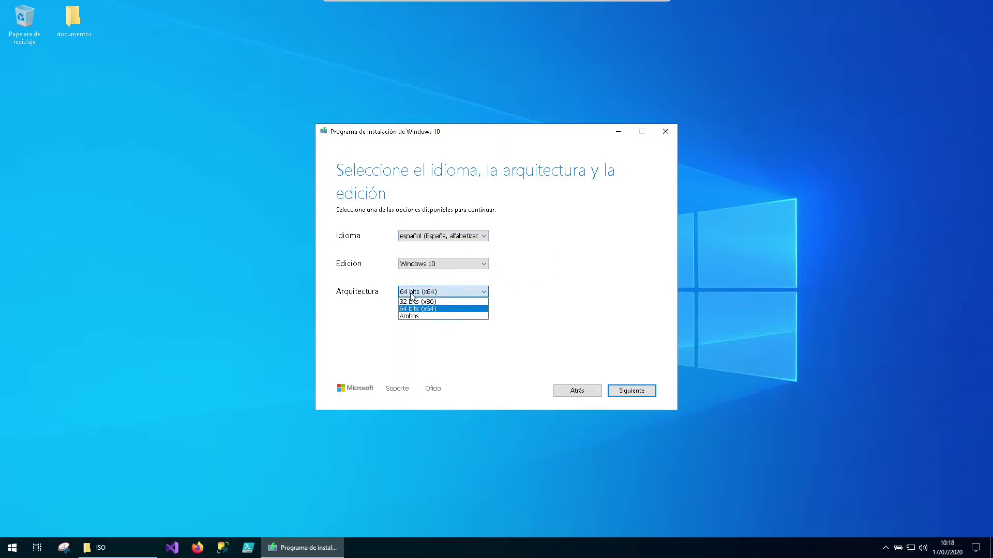
click(591, 287)
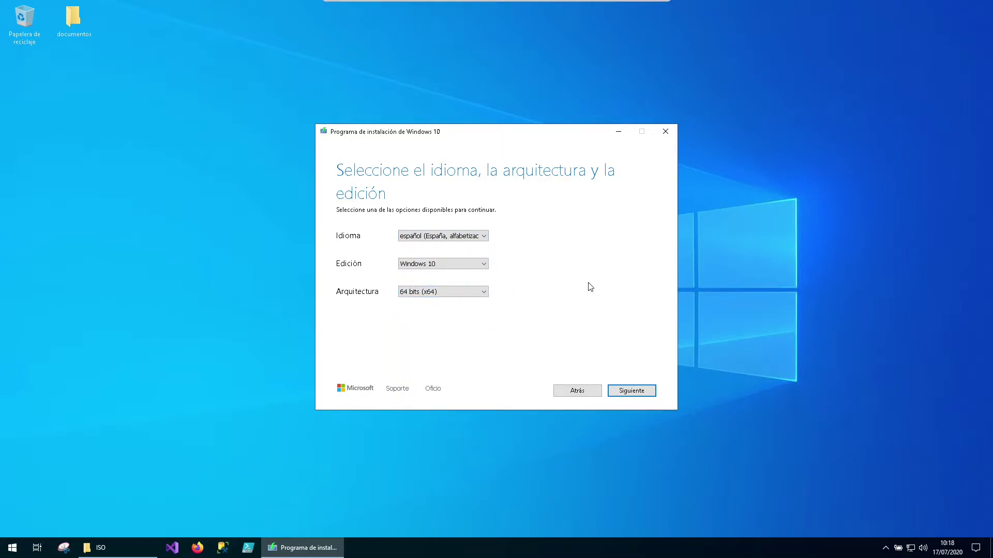
click(458, 291)
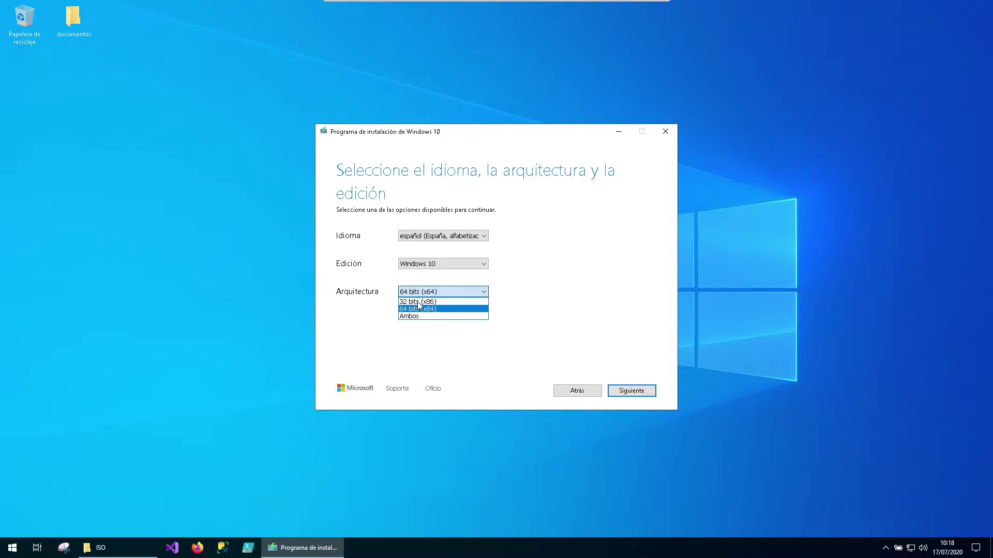
click(423, 309)
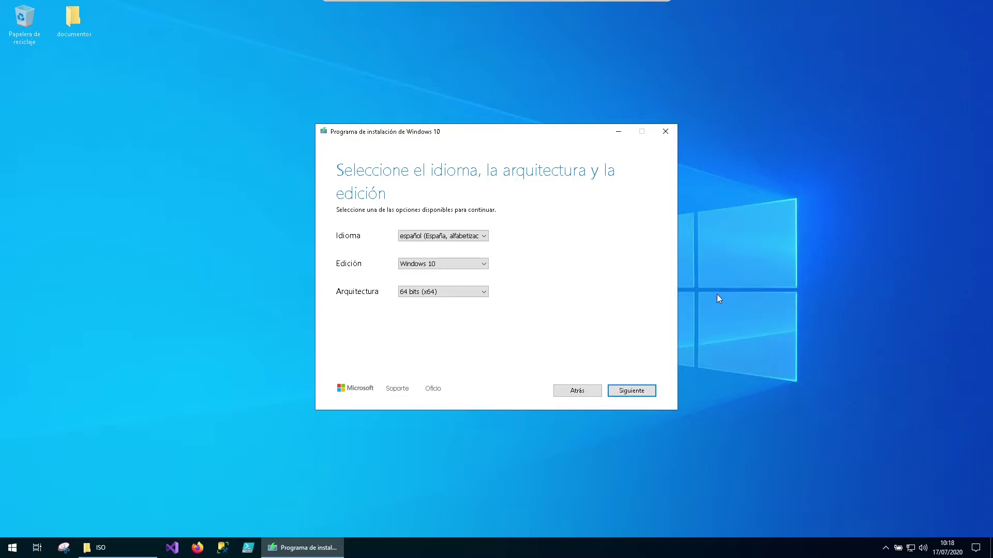
click(475, 264)
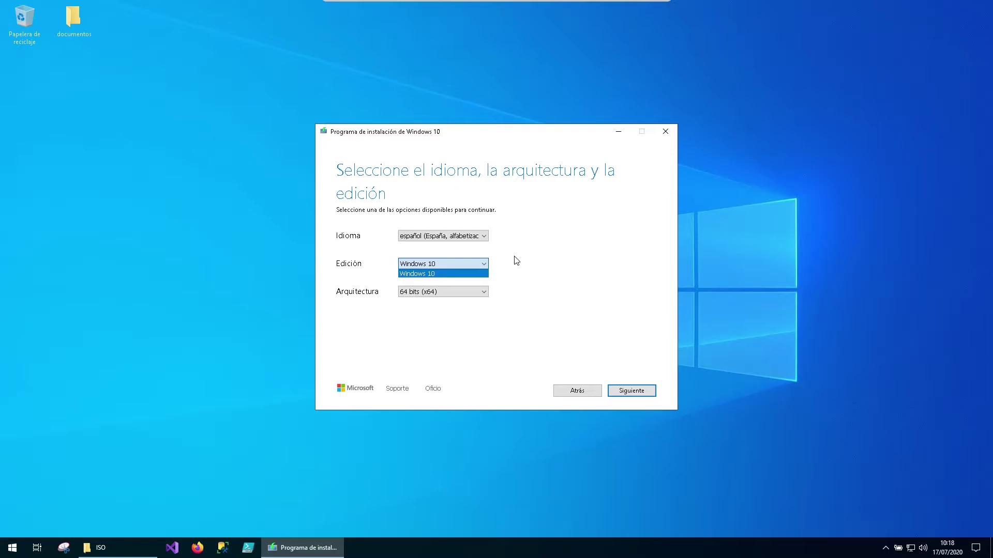
click(528, 259)
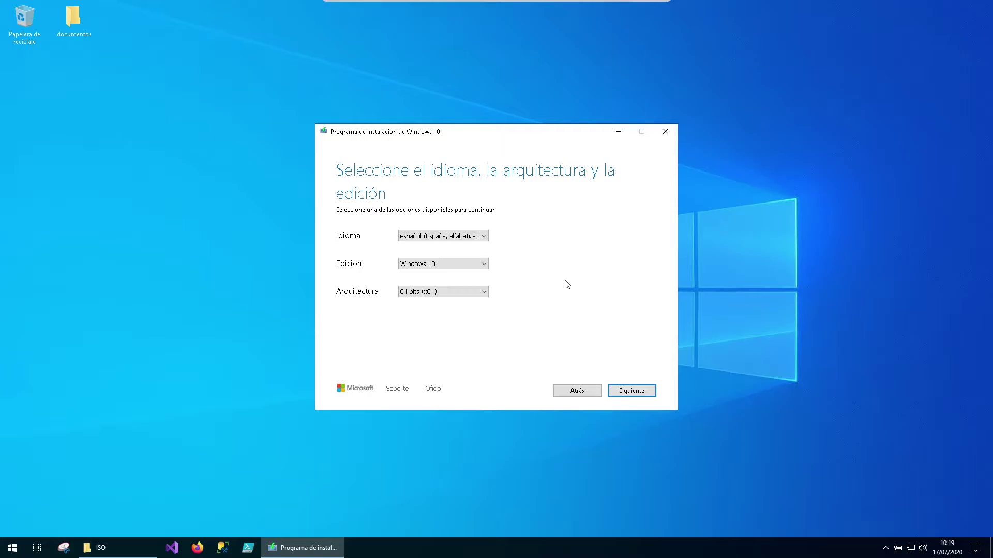
click(634, 391)
click(636, 394)
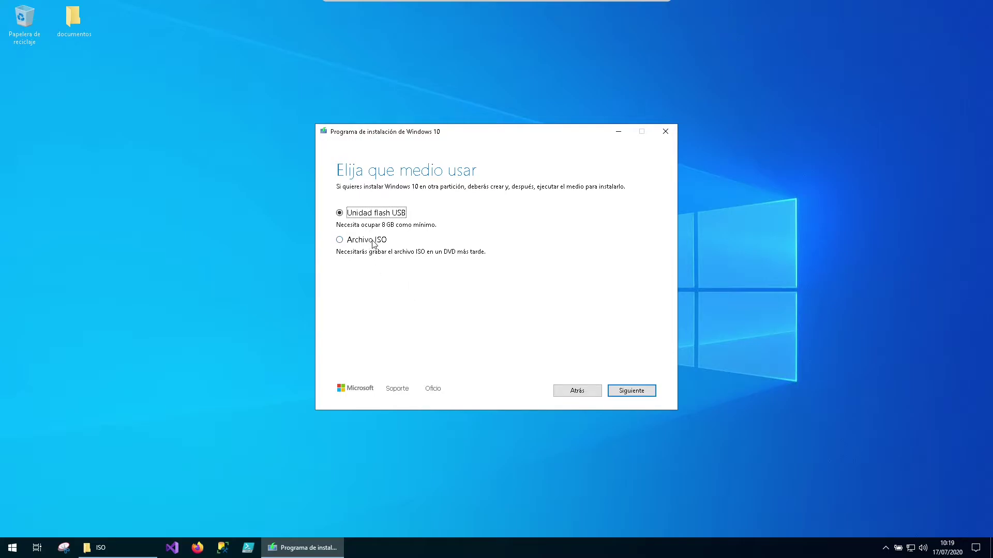
Choose an ISO file as the medium and set C:\ISO as its save location
click(339, 241)
click(643, 393)
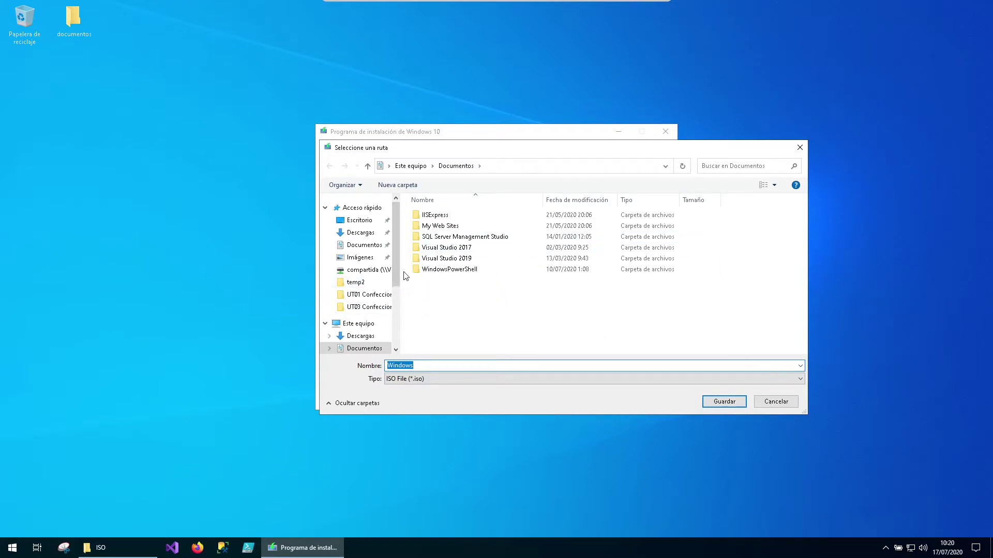
drag(396, 266, 396, 310)
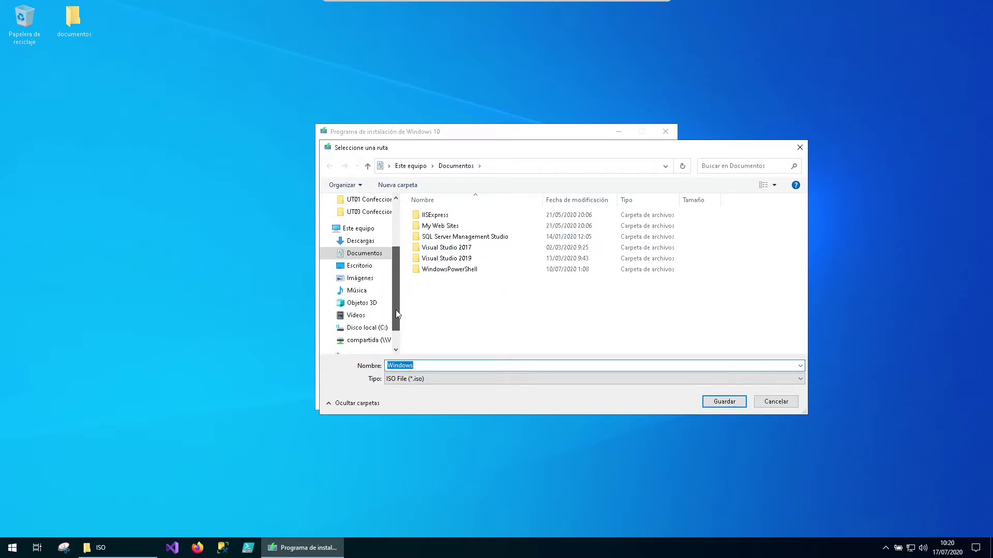
click(369, 327)
click(437, 295)
double_click(437, 294)
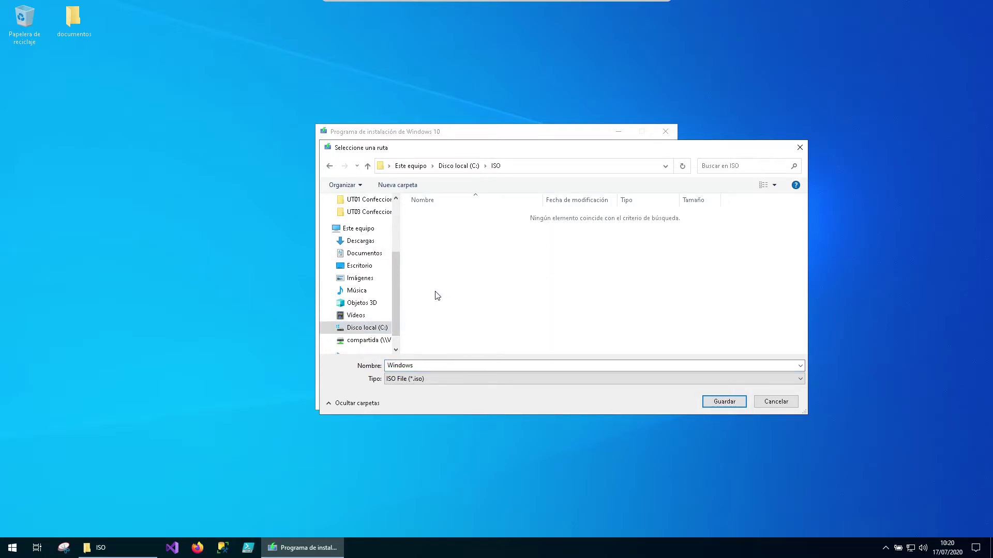
Name the ISO file Win10_Multi_x64 and save it to start the media creation
double_click(439, 368)
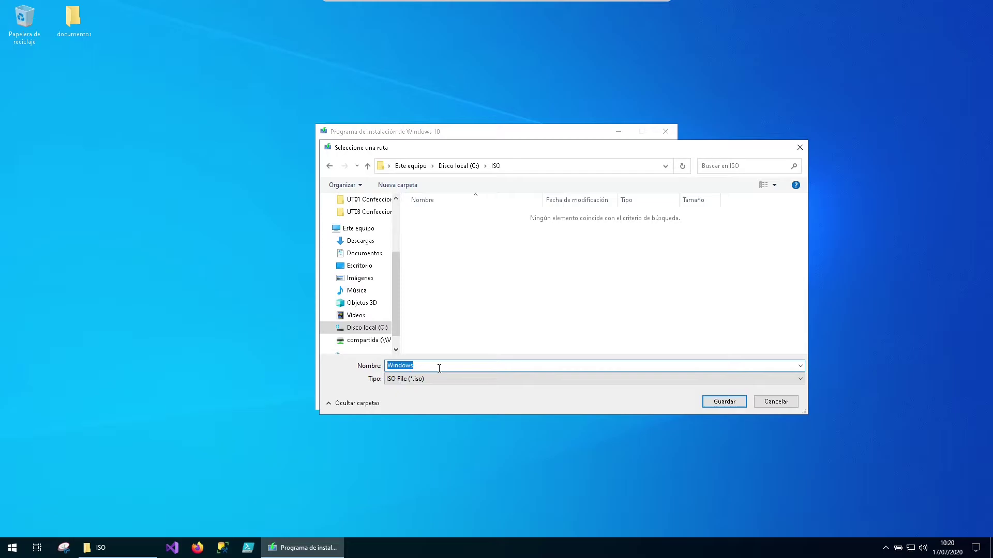
text(W)
text(in10)
text(_Mi)
text(ul)
text(ti_x64)
click(719, 404)
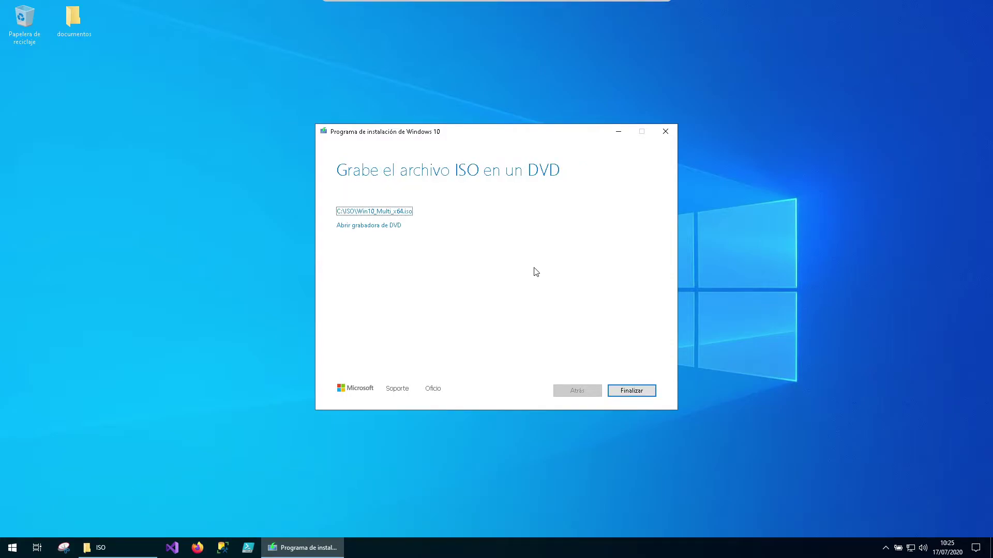
Open the folder containing the created ISO from the setup wizard, and finish the wizard
click(385, 215)
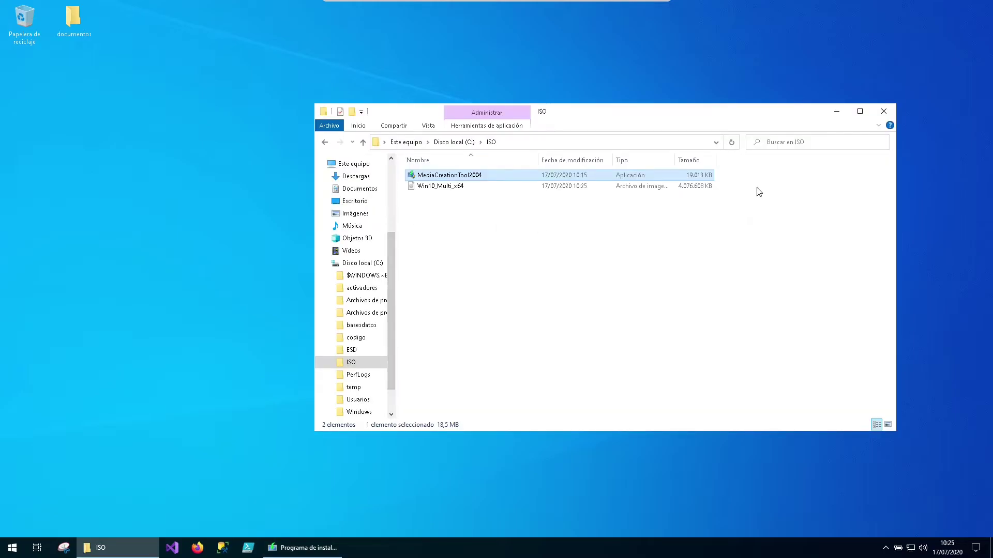
click(309, 551)
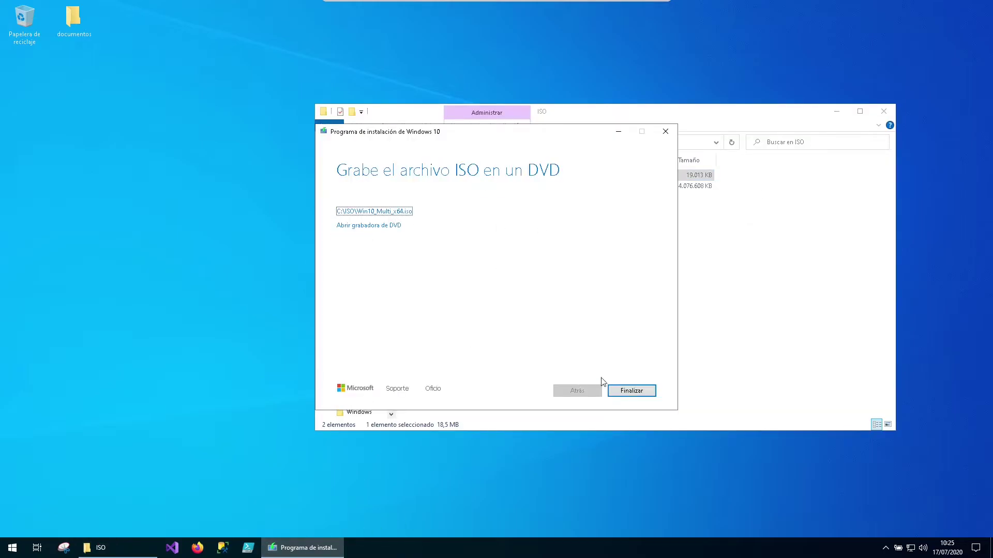
click(643, 396)
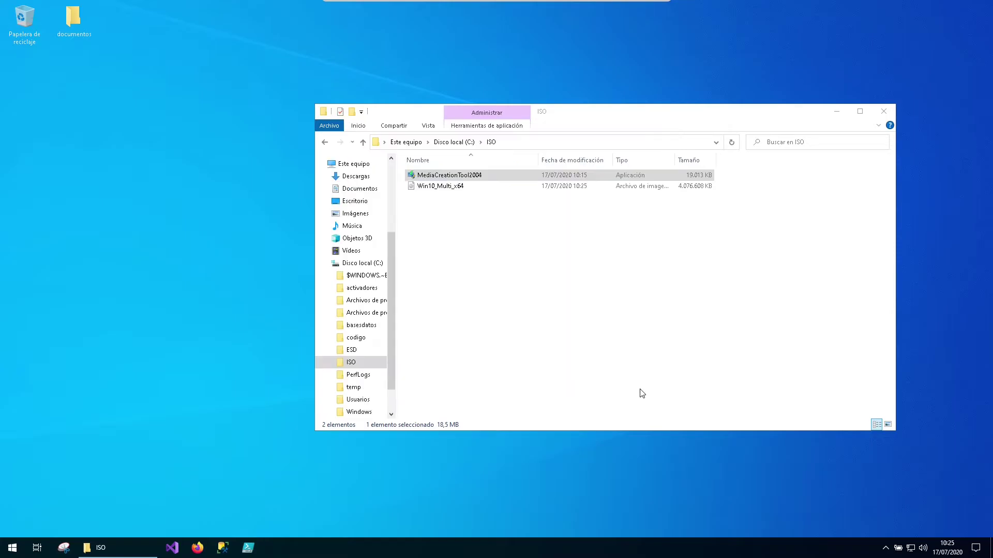
Mount the Win10_Multi_x64 disk image from C:\ISO
click(453, 186)
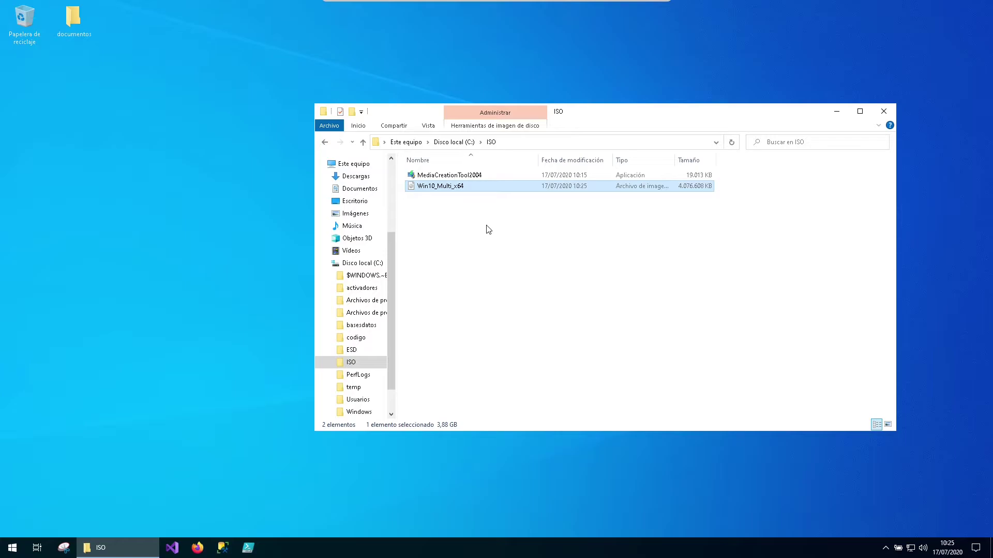
drag(393, 262, 394, 297)
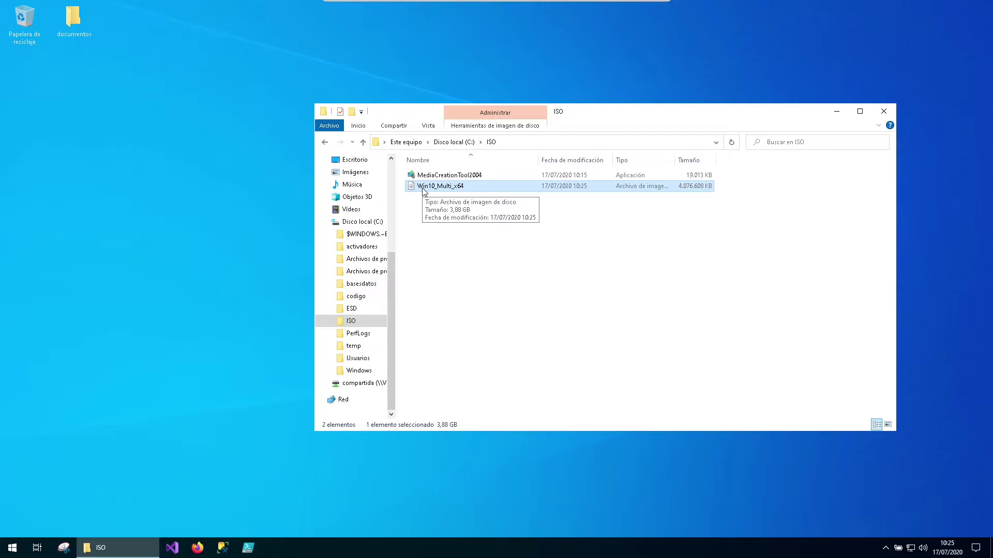
click(5, 554)
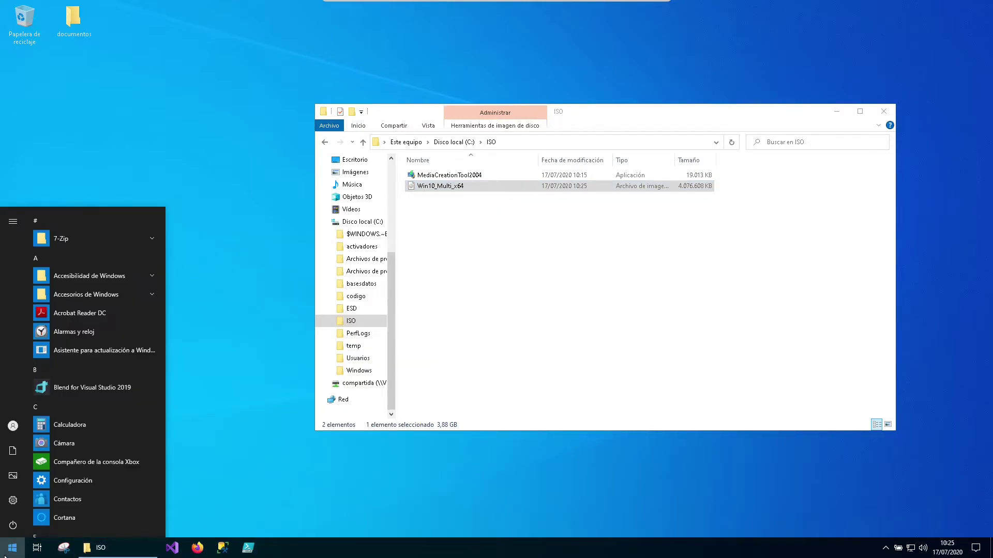
click(432, 187)
right_click(432, 187)
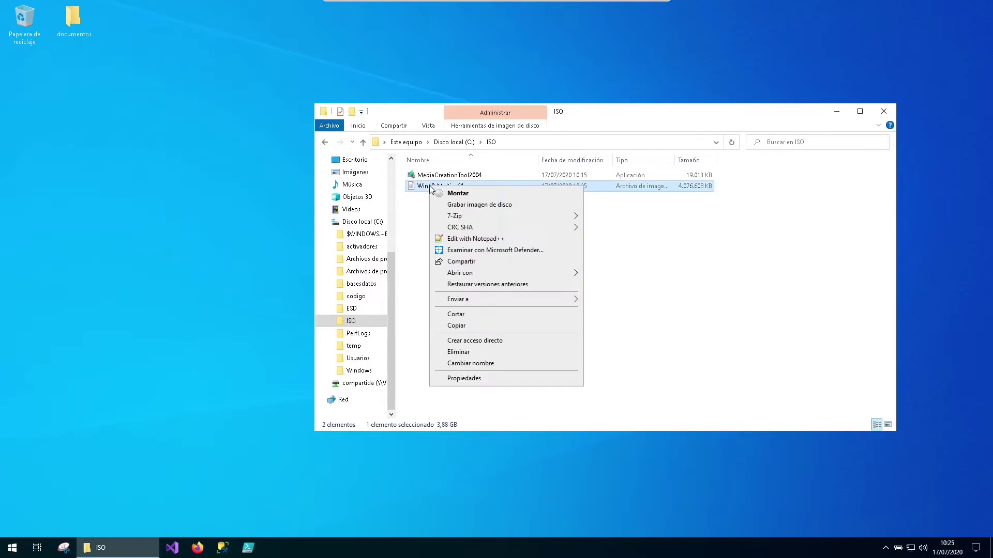
click(457, 194)
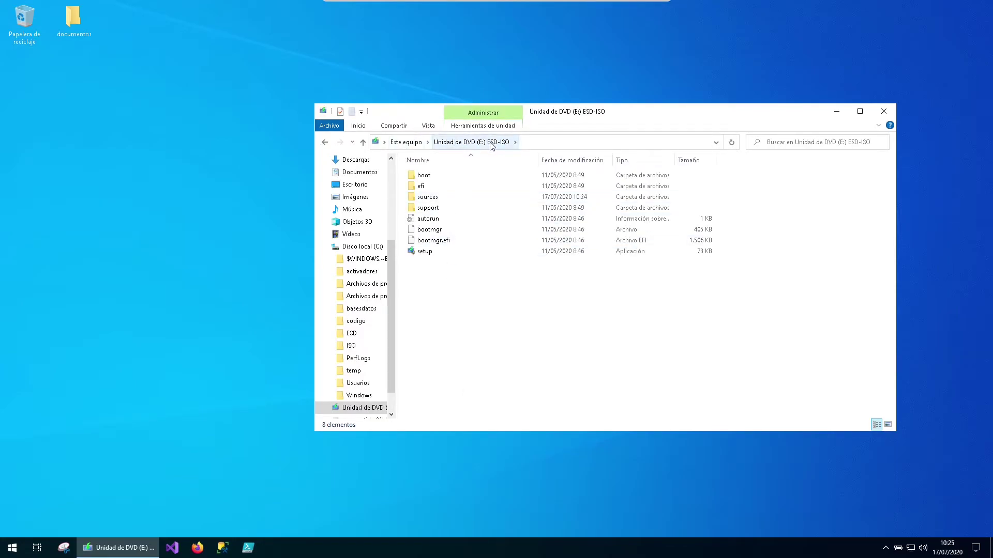
Open the sources folder on the mounted DVD drive (E:) and locate the install.esd file
click(351, 347)
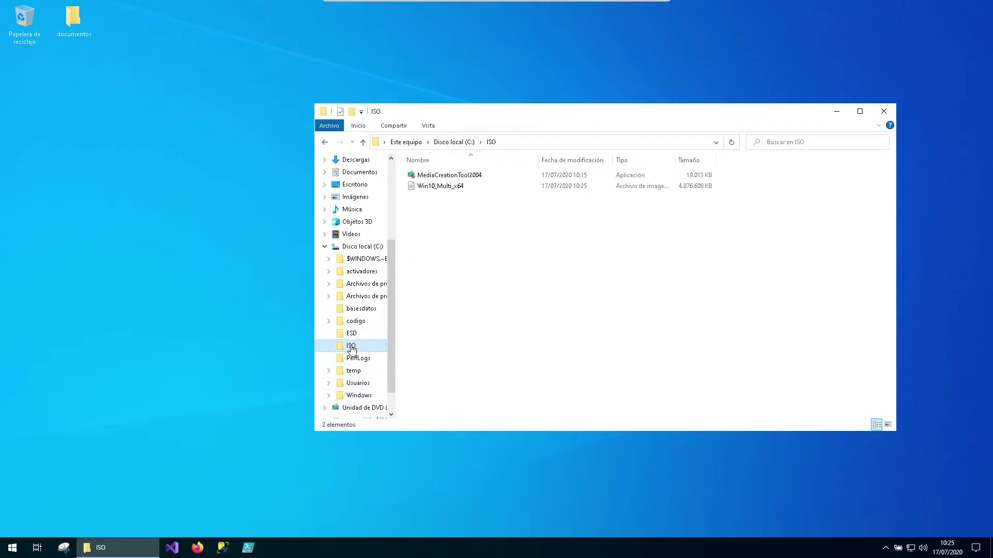
right_click(433, 190)
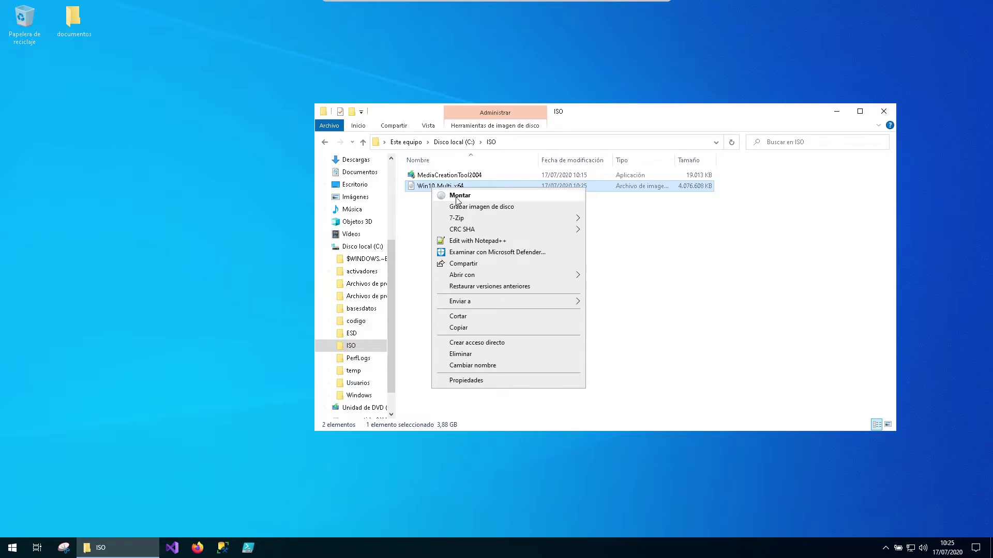
scroll(392, 273, down, 1)
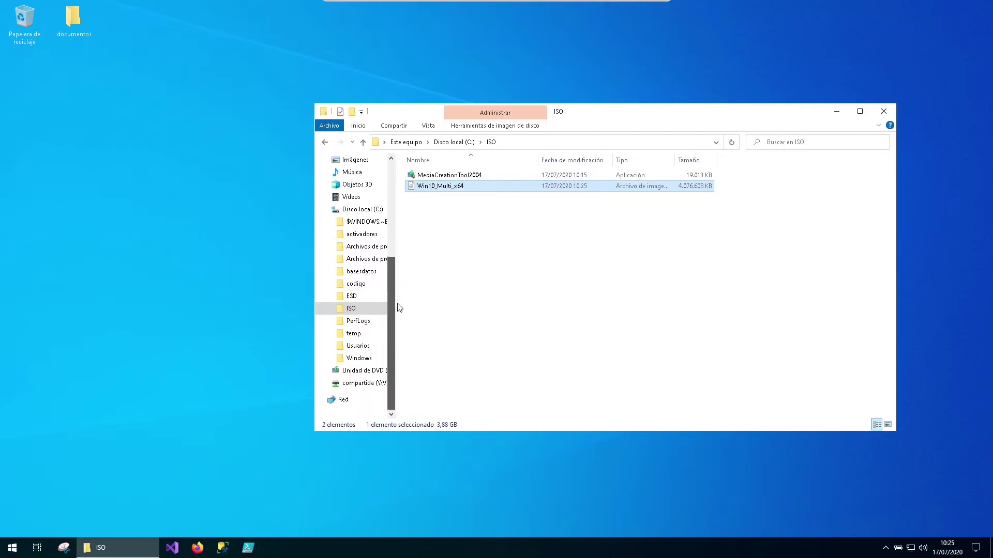
click(349, 371)
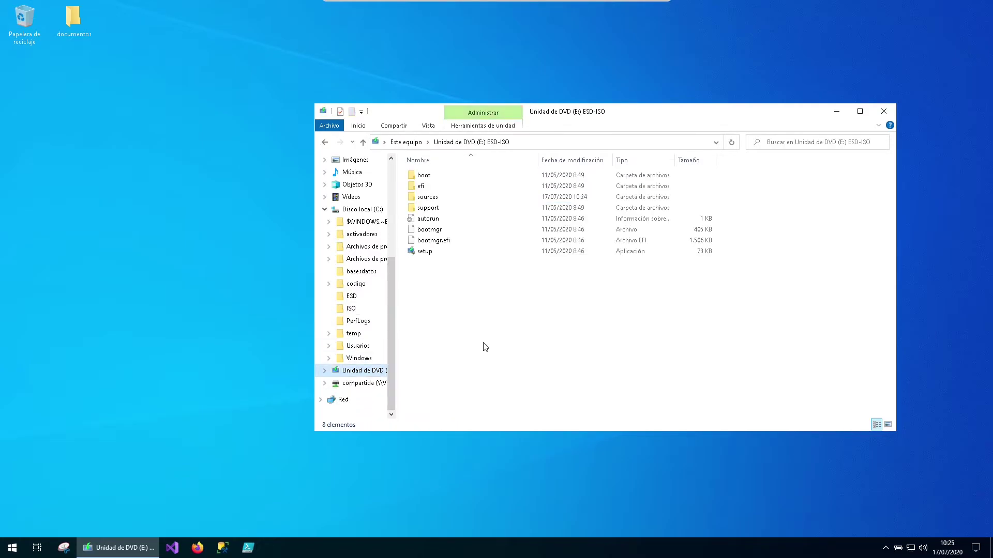
double_click(429, 198)
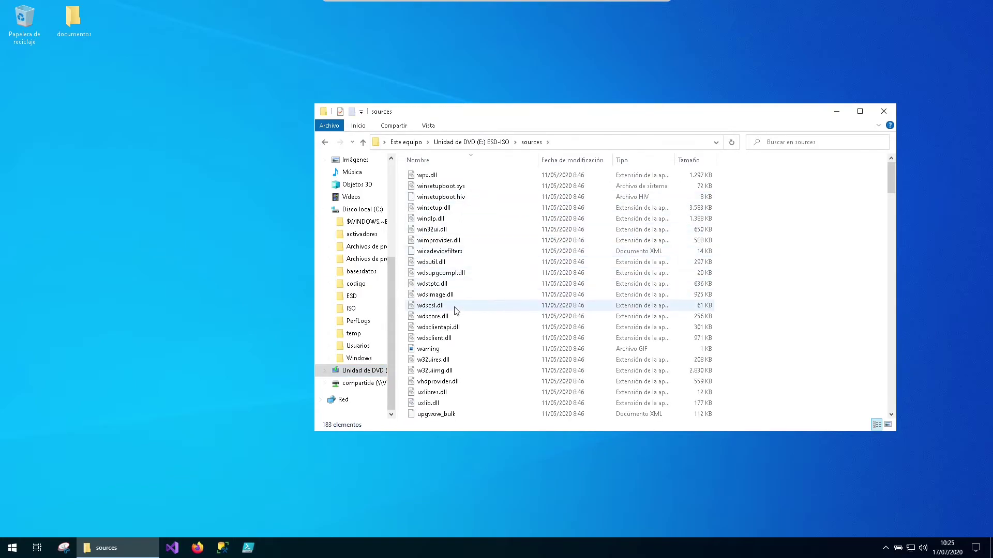
scroll(450, 349, down, 5)
scroll(452, 350, down, 4)
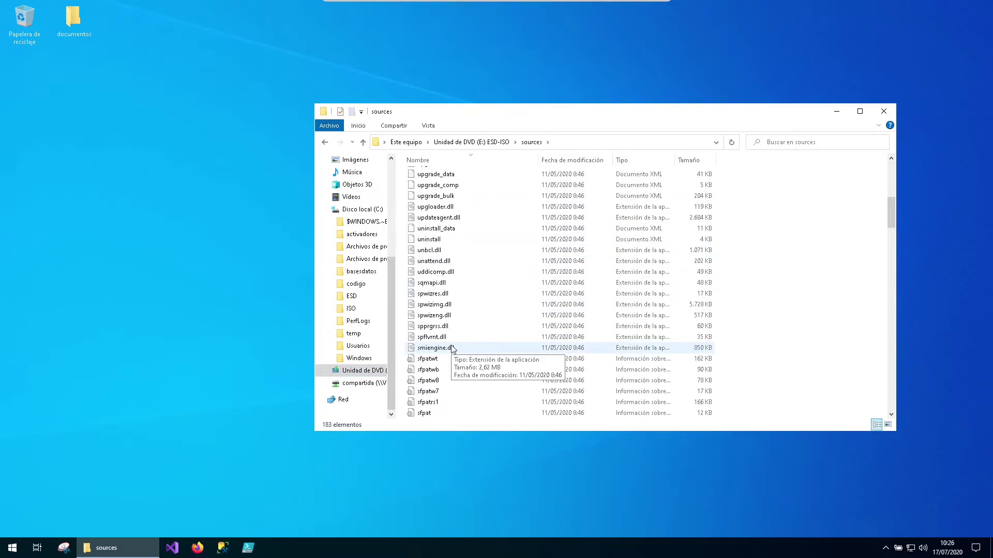
scroll(453, 349, up, 4)
click(440, 304)
text(in)
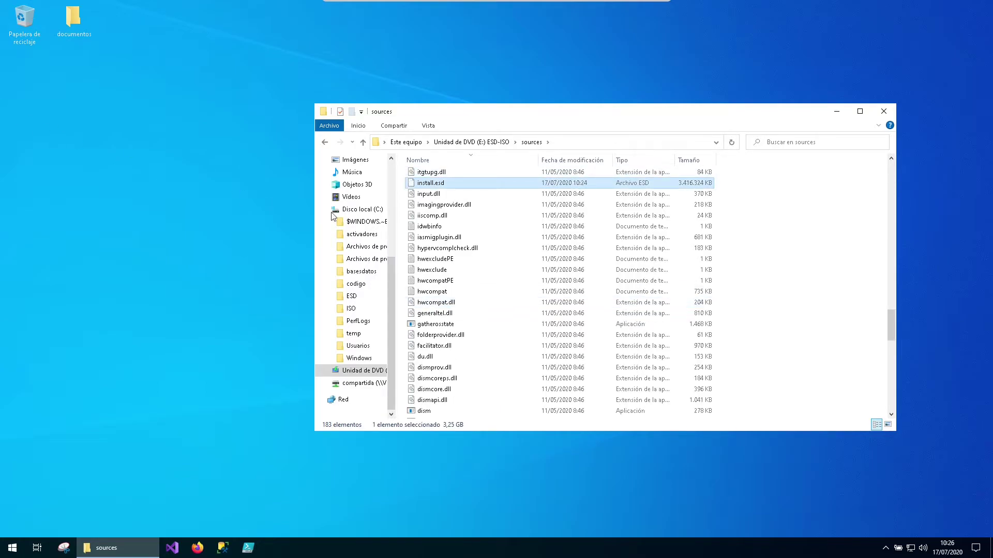
Open the Command Prompt as administrator and allow it to make changes to the device
click(92, 505)
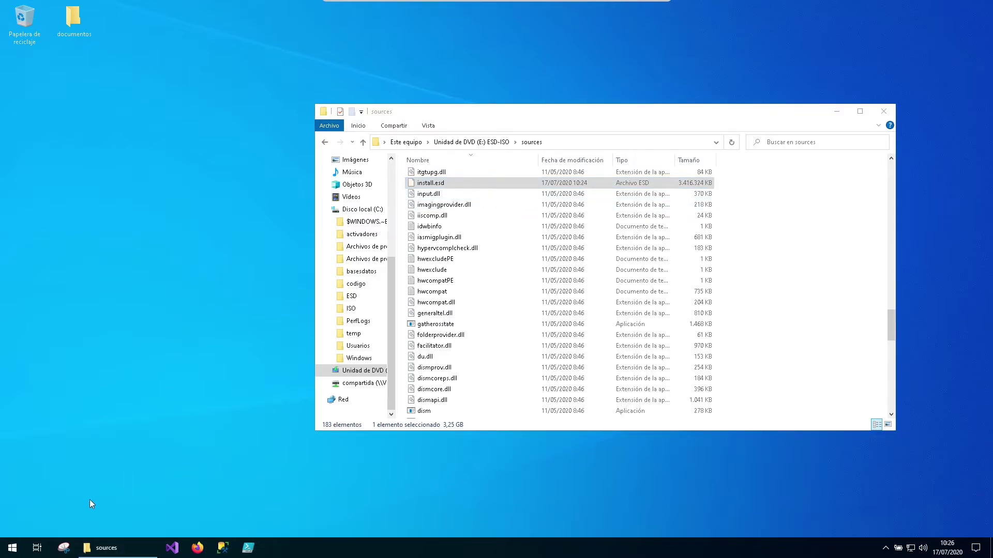
click(10, 553)
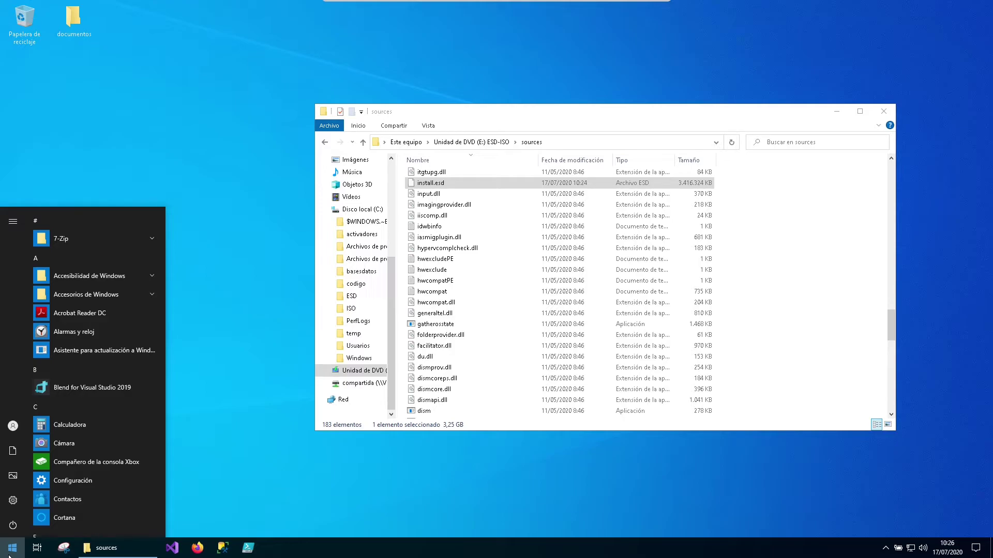
text(cmd)
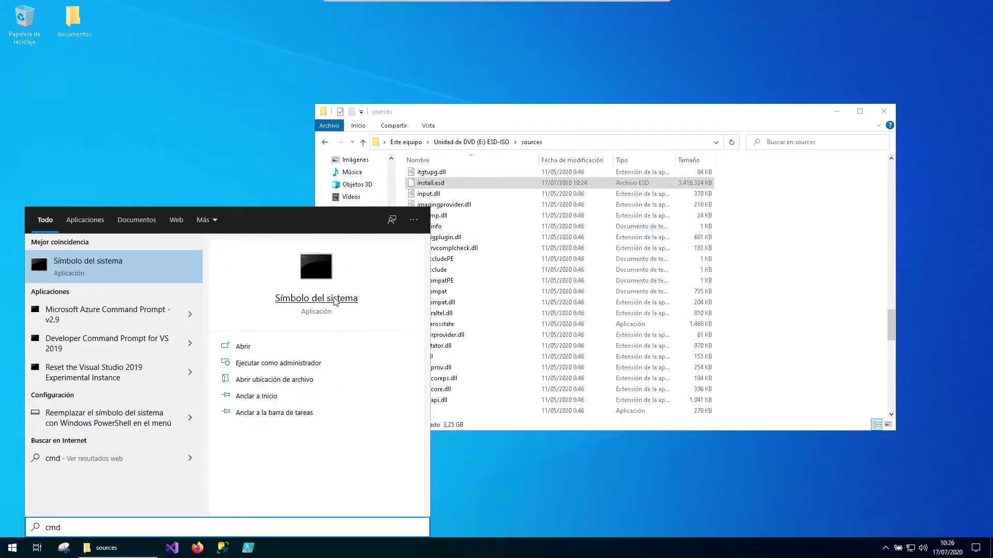
click(296, 364)
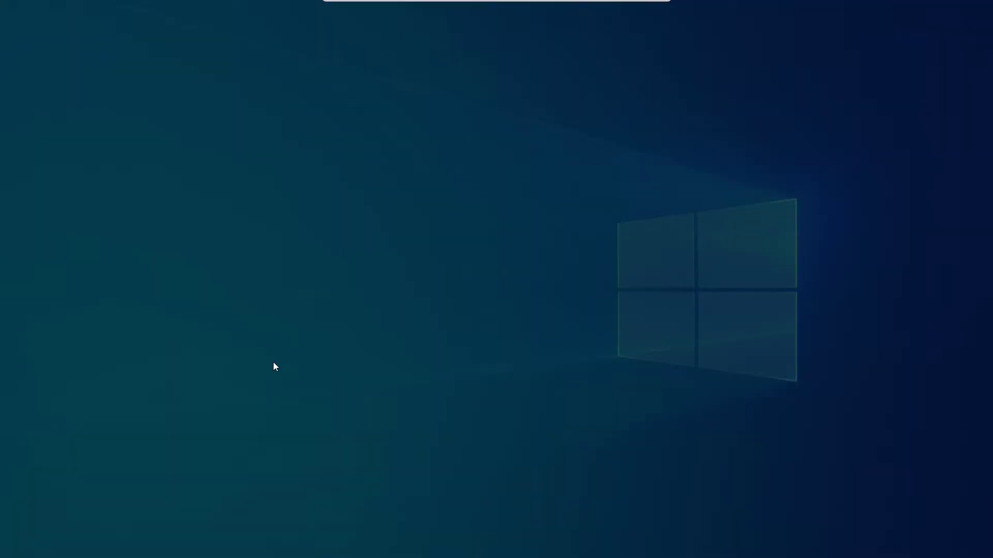
click(445, 336)
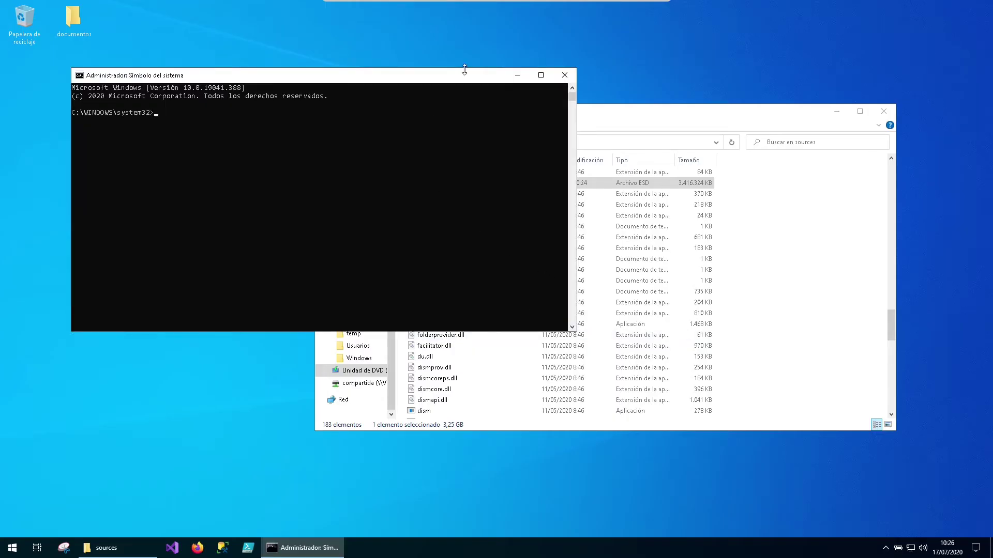
Change the Command Prompt's working directory to the sources folder on drive E:
click(693, 124)
click(209, 208)
text(e:)
key(Return)
text(cd resources)
key(Return)
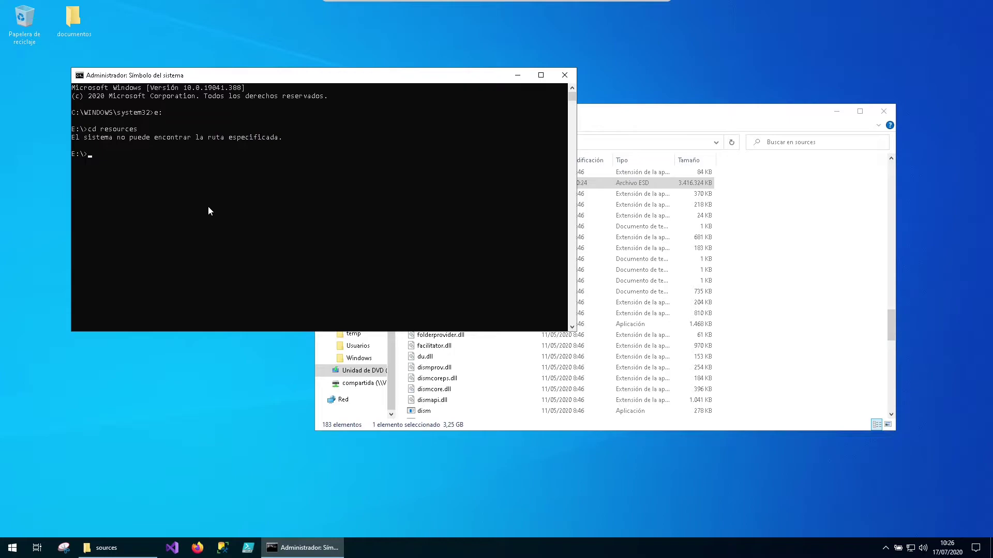
key(alt+Tab)
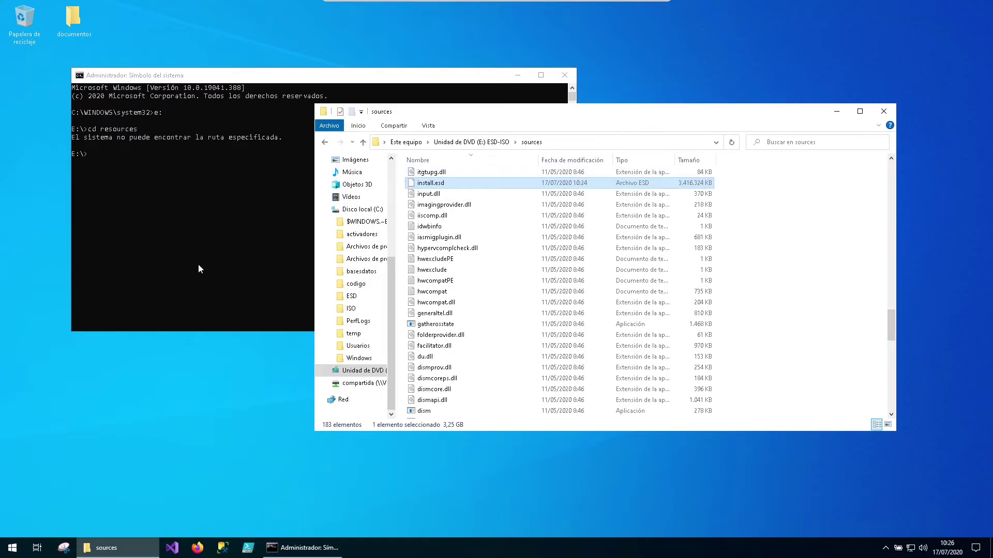
click(253, 218)
text(cd sources)
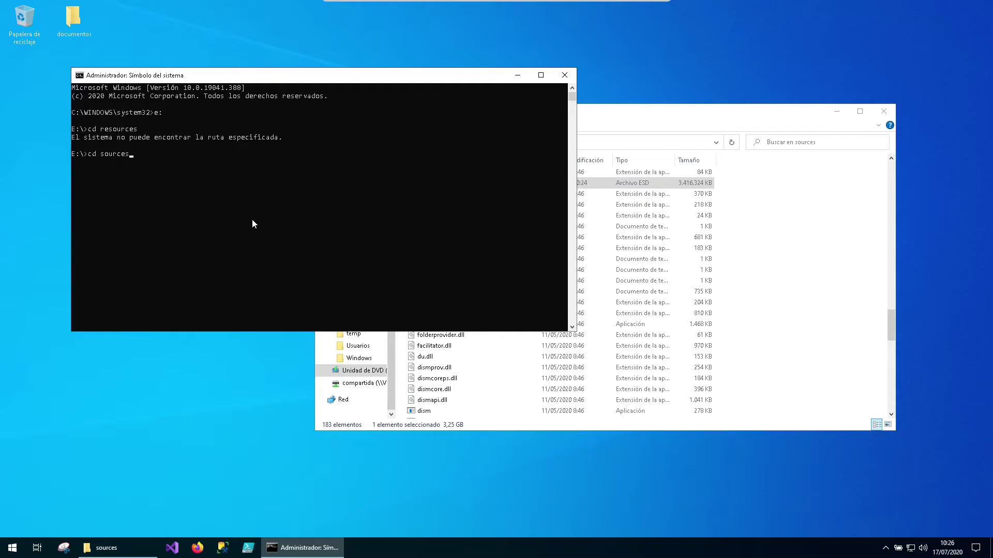
key(Return)
Clear the console output with cls and maximize the Command Prompt window
text(clear)
key(Return)
text(cls)
key(Return)
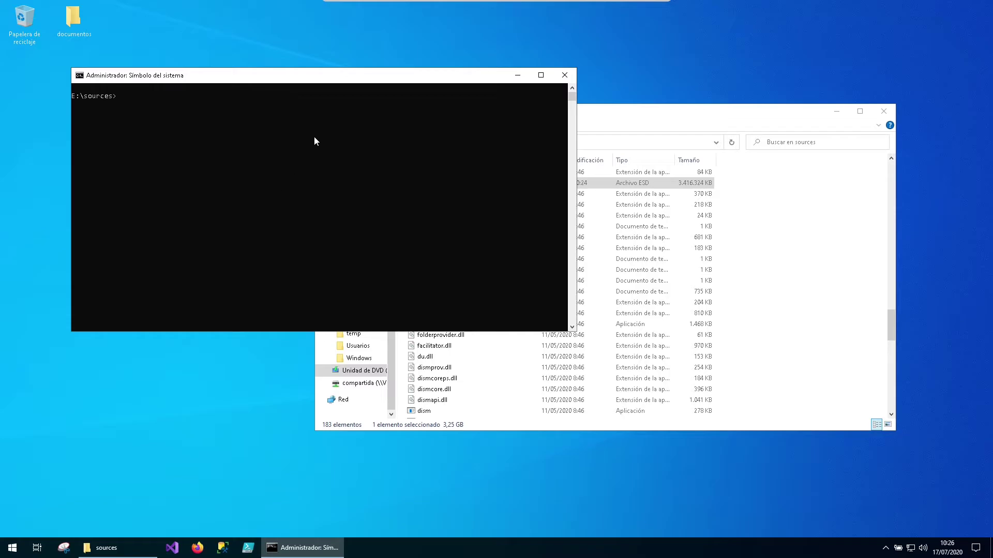
drag(671, 113, 721, 116)
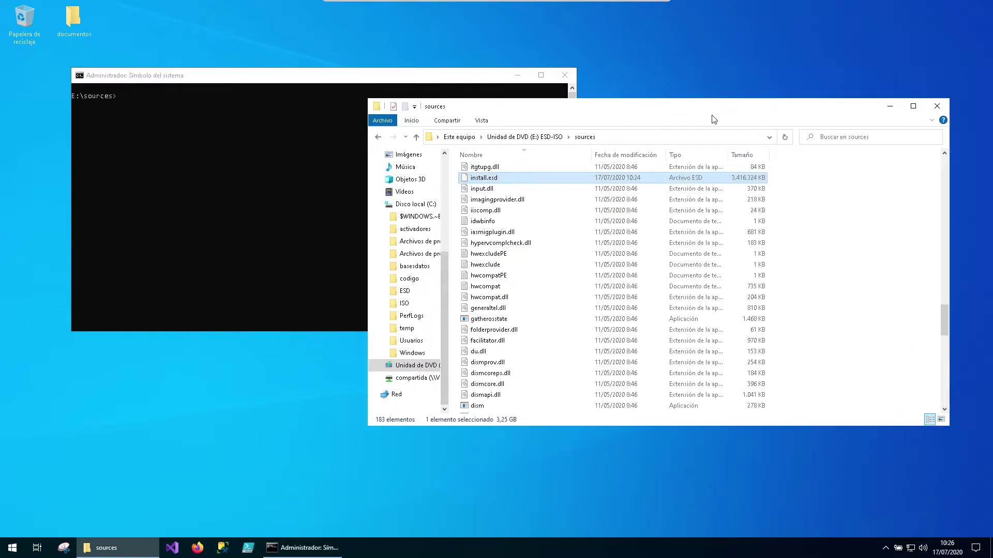
click(288, 183)
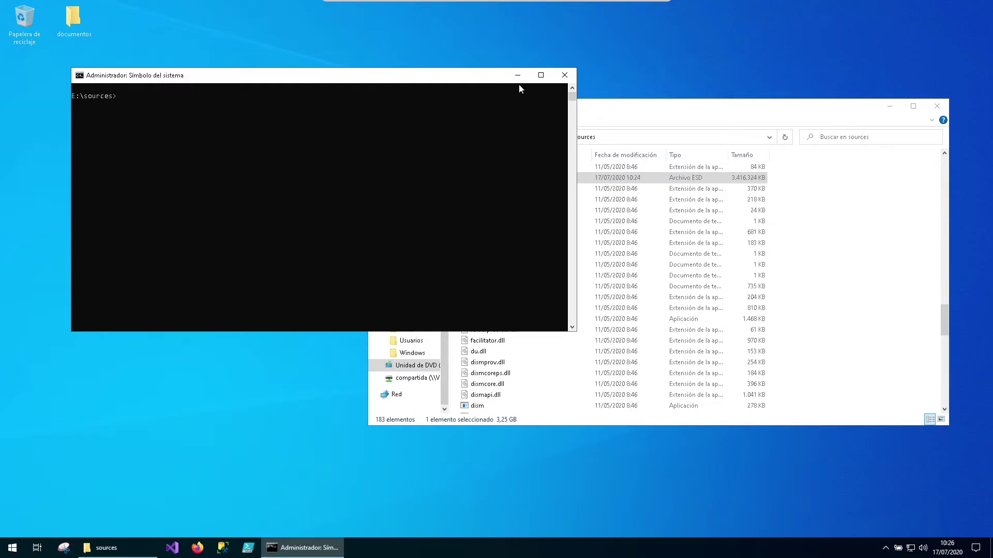
click(541, 75)
Run dism without arguments and examine the /Get-WimInfo entry in its help listing
text(dism)
key(BackSpace)
key(BackSpace)
key(BackSpace)
text(ism)
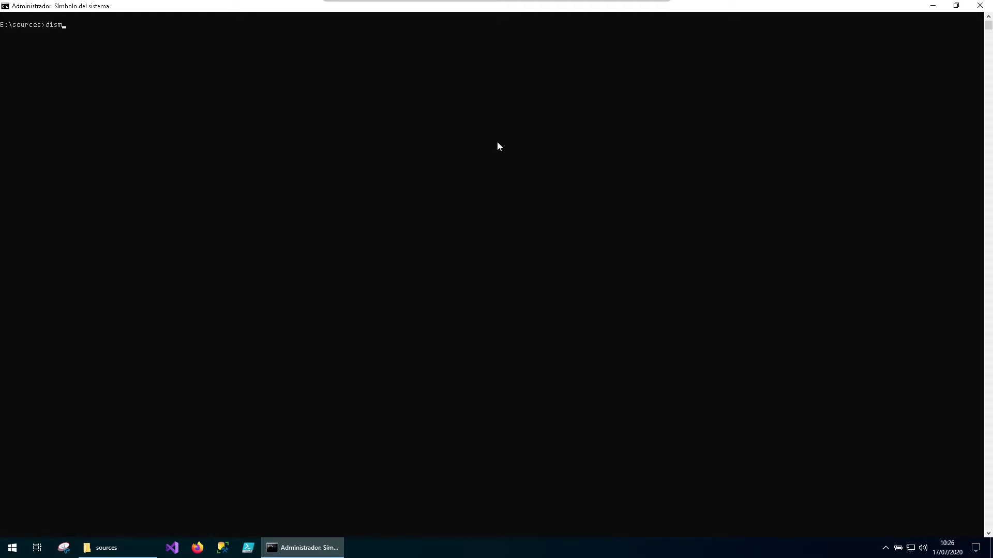
key(Return)
scroll(509, 98, up, 13)
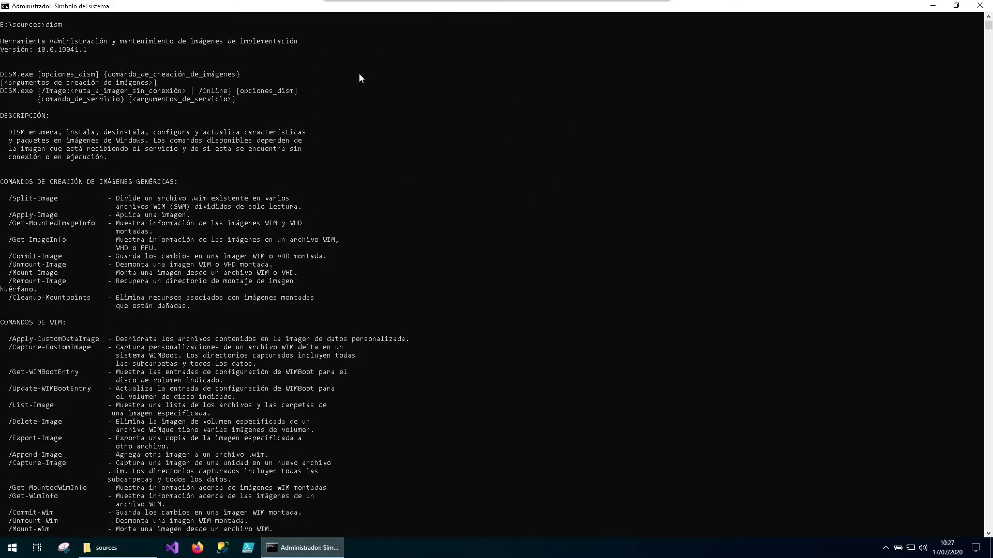
scroll(253, 326, down, 7)
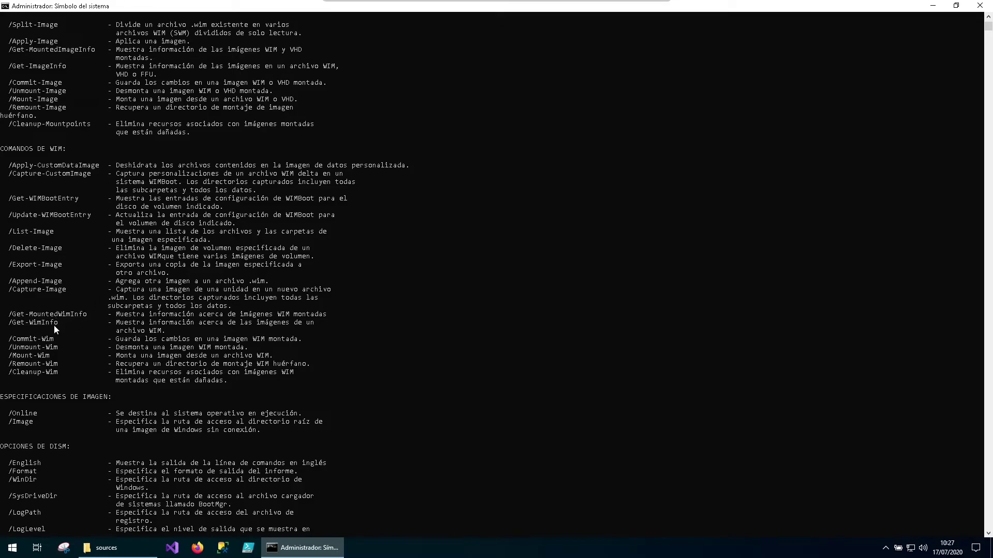
drag(13, 323, 212, 332)
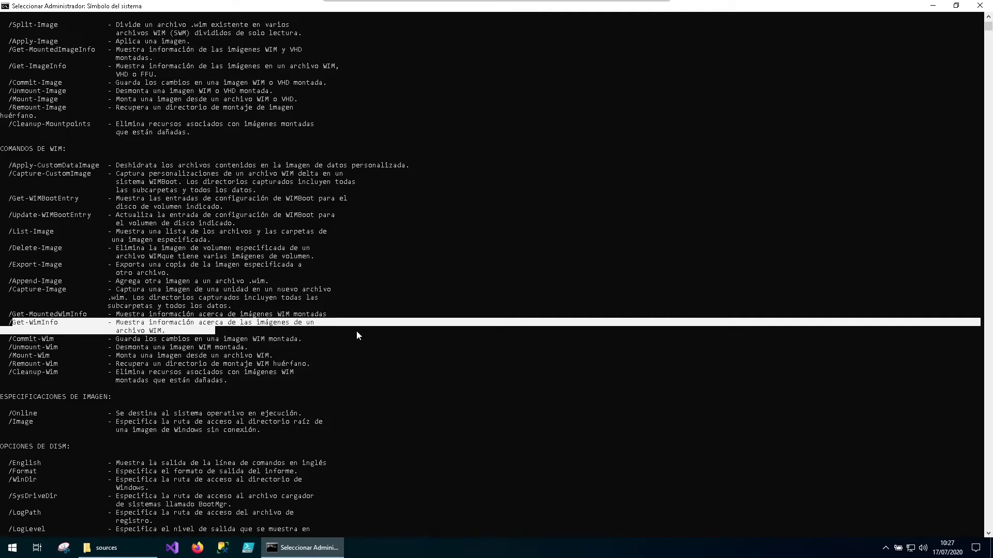
click(370, 332)
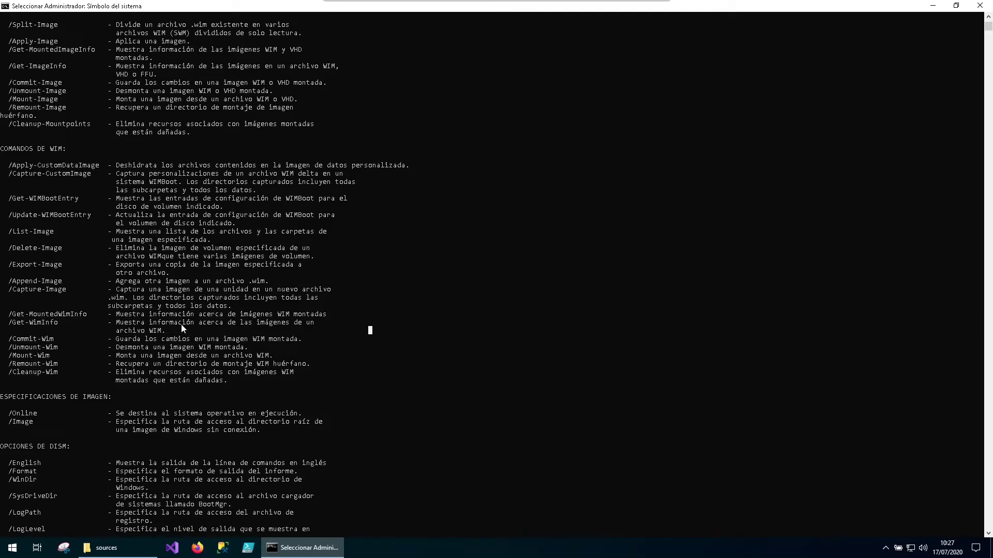
scroll(429, 340, down, 12)
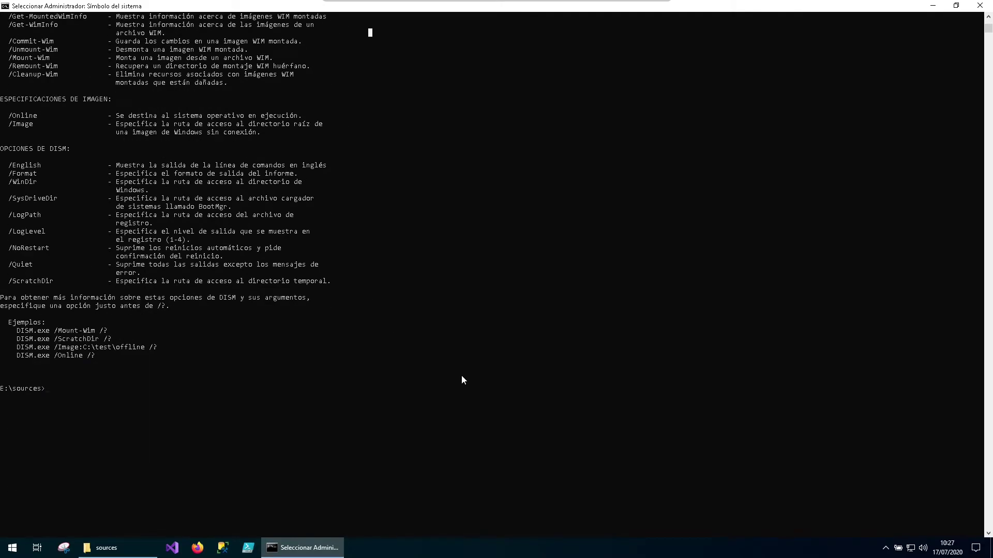
List the Windows editions in the image with dism /get-wiminfo /wimfile:install.esd
text(dis)
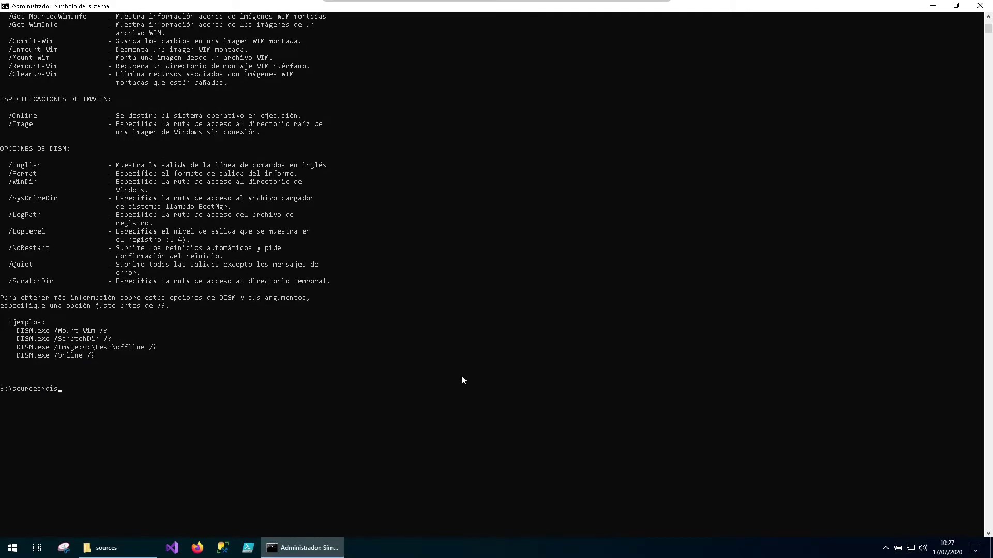
text(m /get-wiminfo /wimfile:install.esd)
key(Return)
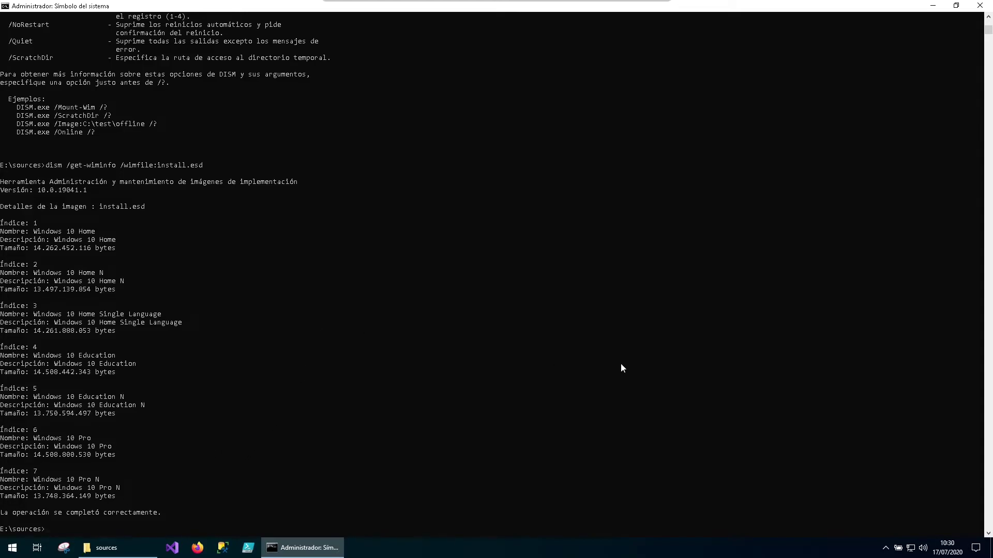
Close the Command Prompt and eject the mounted ESD-ISO DVD drive (E:) from Este equipo
click(977, 7)
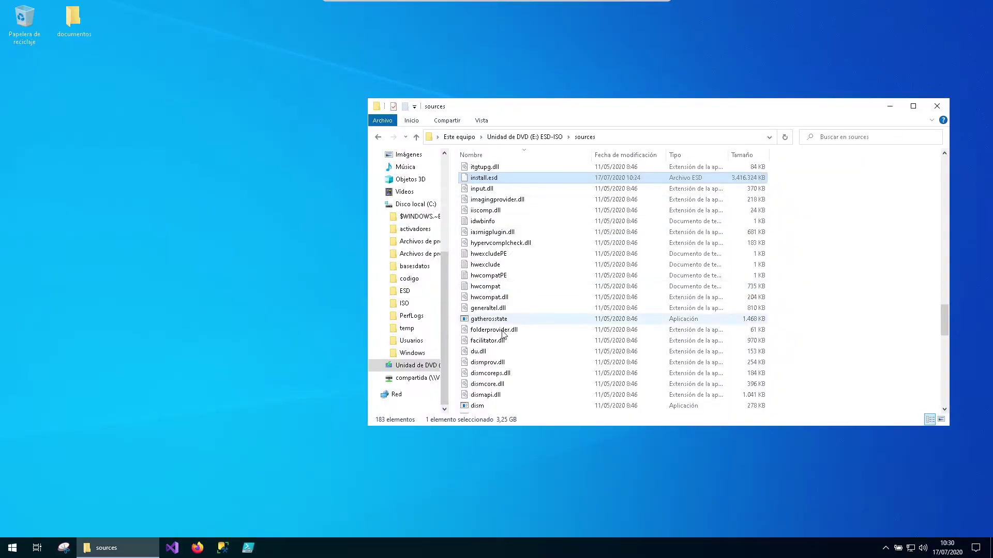
click(462, 138)
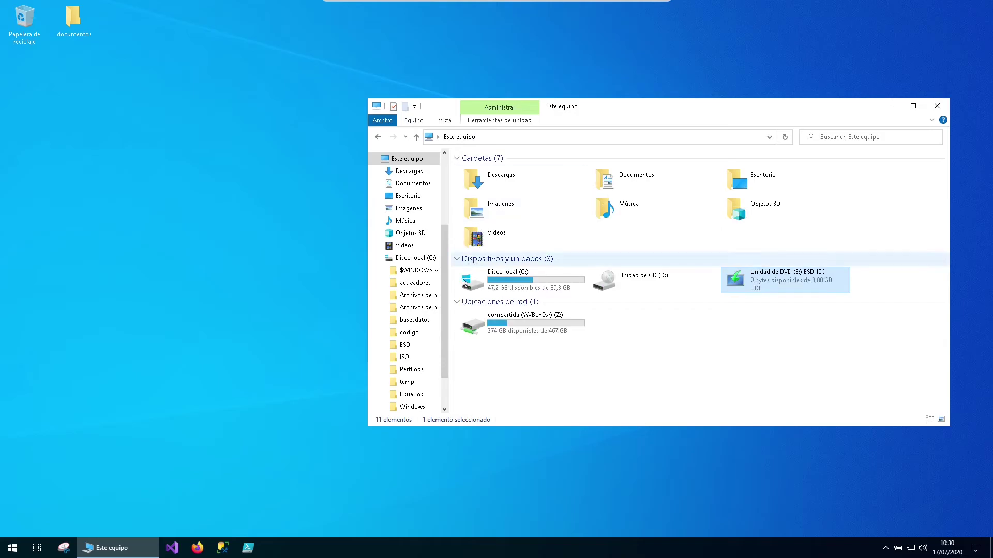
right_click(745, 284)
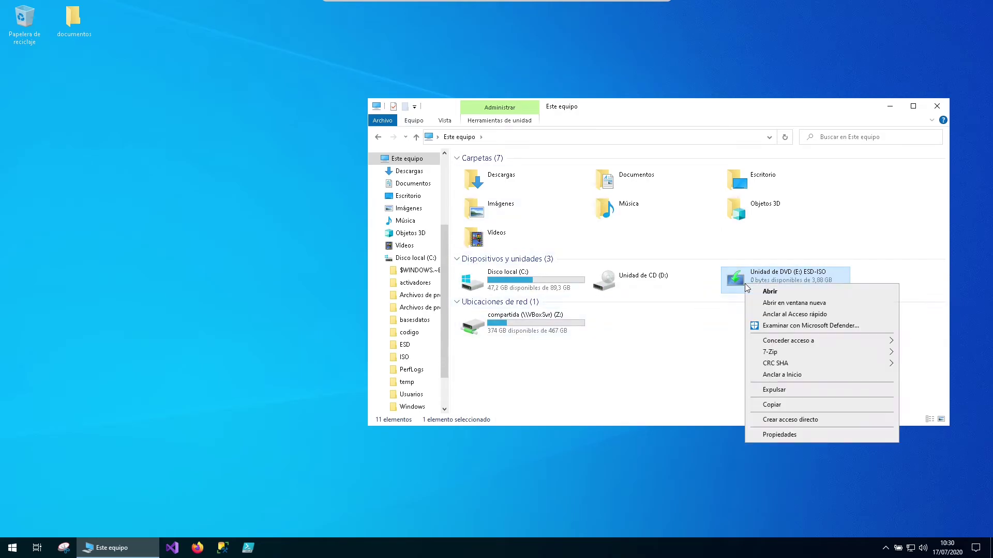
click(783, 390)
Open the ISO folder on Disco local (C:) and locate the MediaCreationTool2004 application
double_click(473, 280)
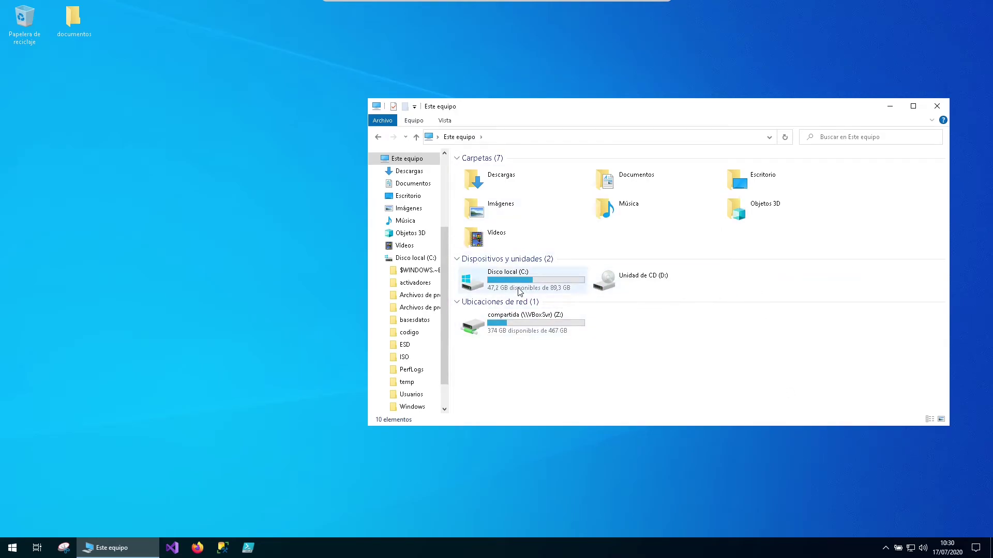
double_click(472, 248)
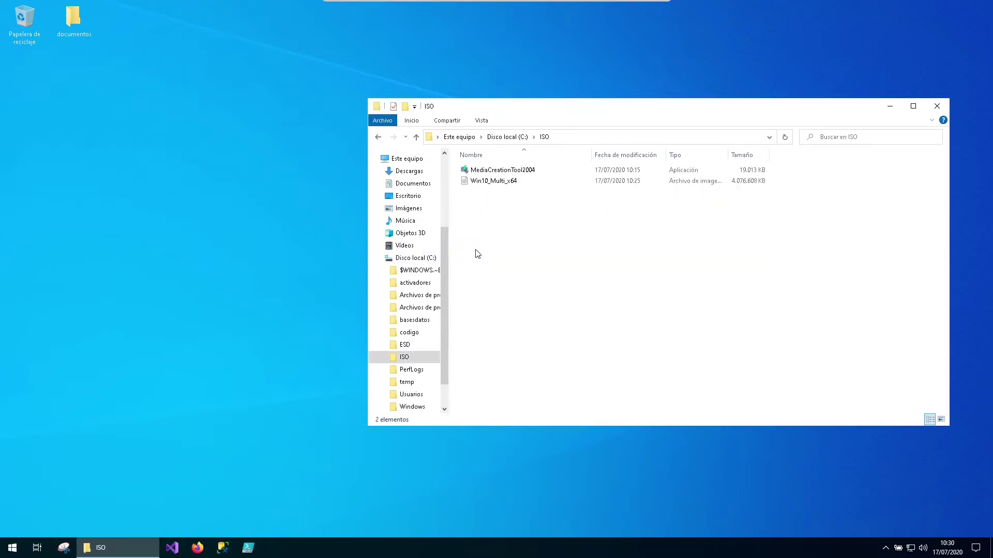
click(500, 175)
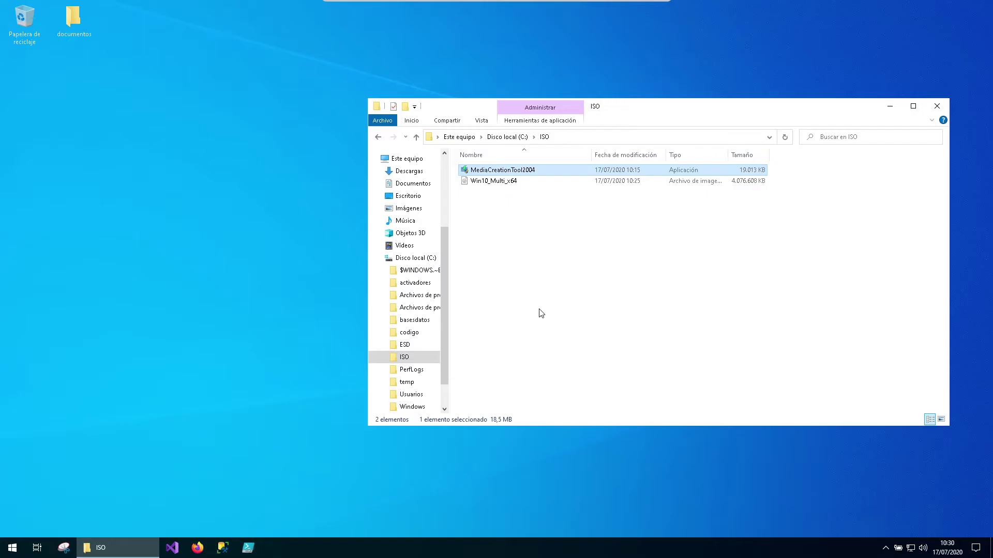
click(96, 364)
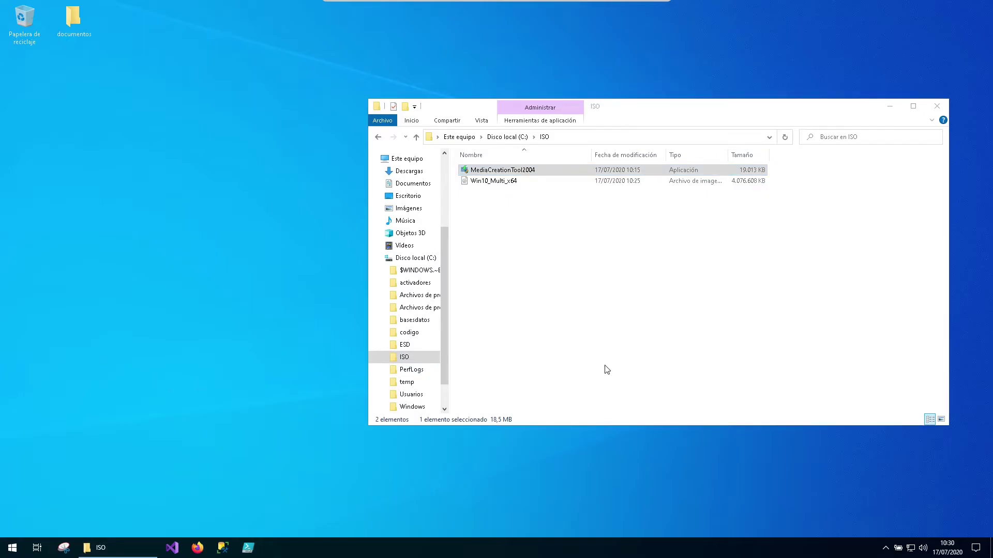
Open a standard, non-elevated Command Prompt and maximize its window
key(super)
text(cmd)
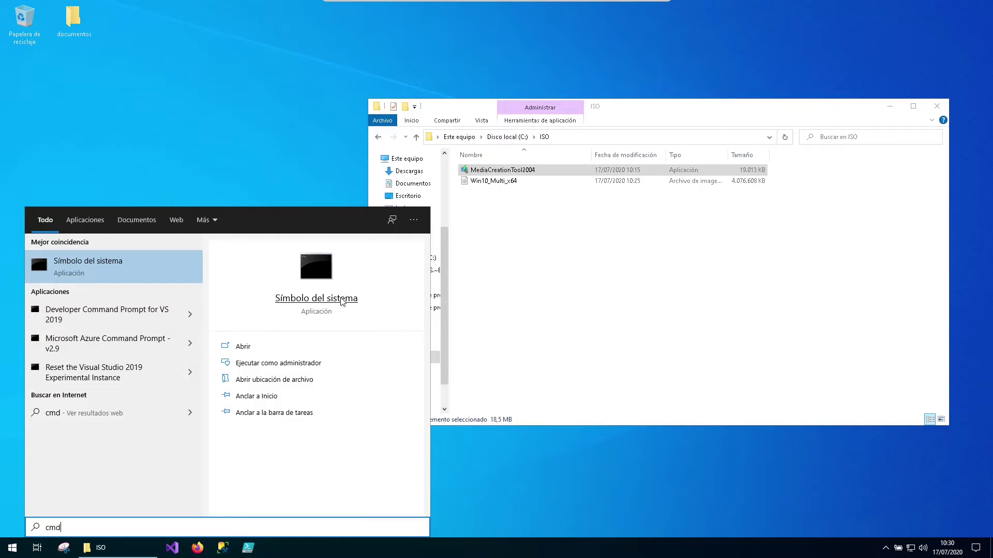
click(342, 299)
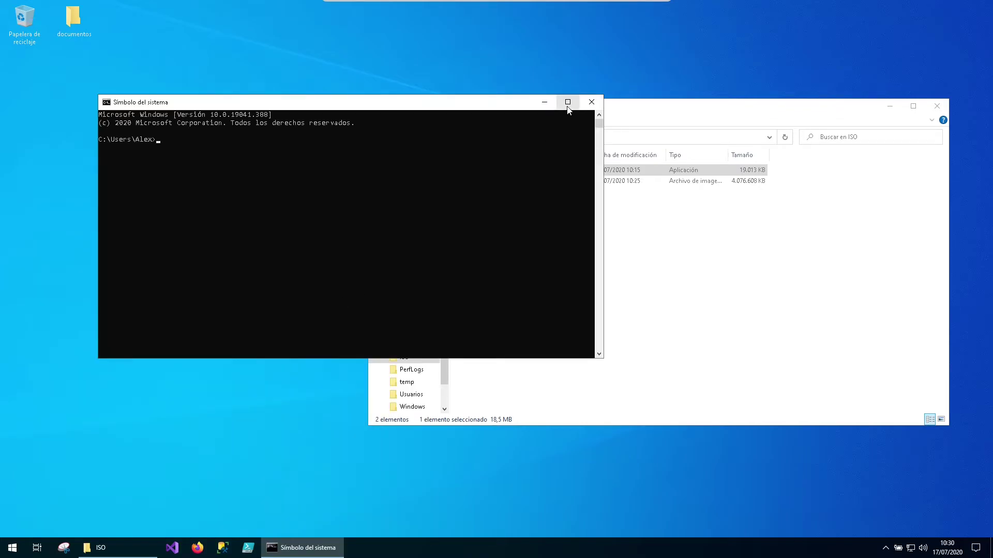
key(super)
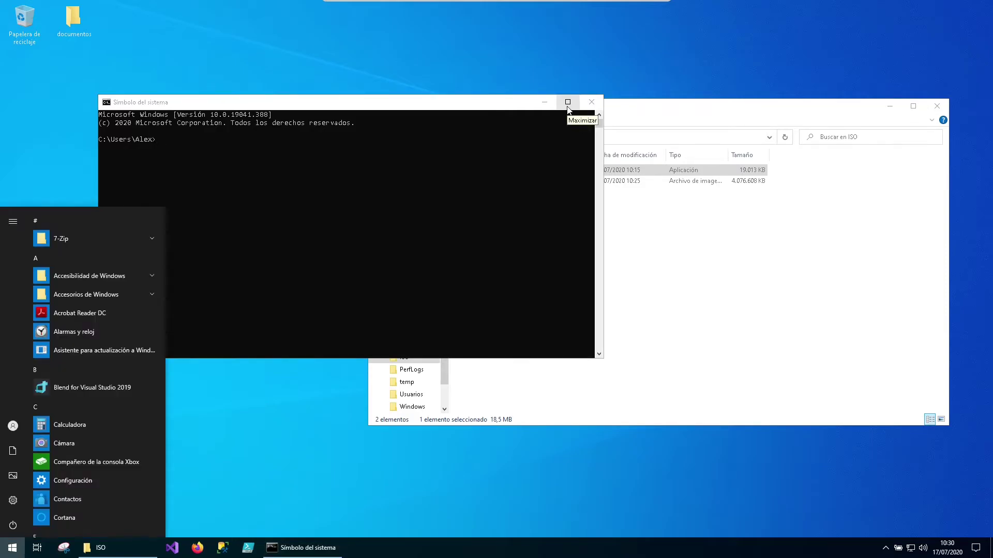
click(461, 293)
click(698, 295)
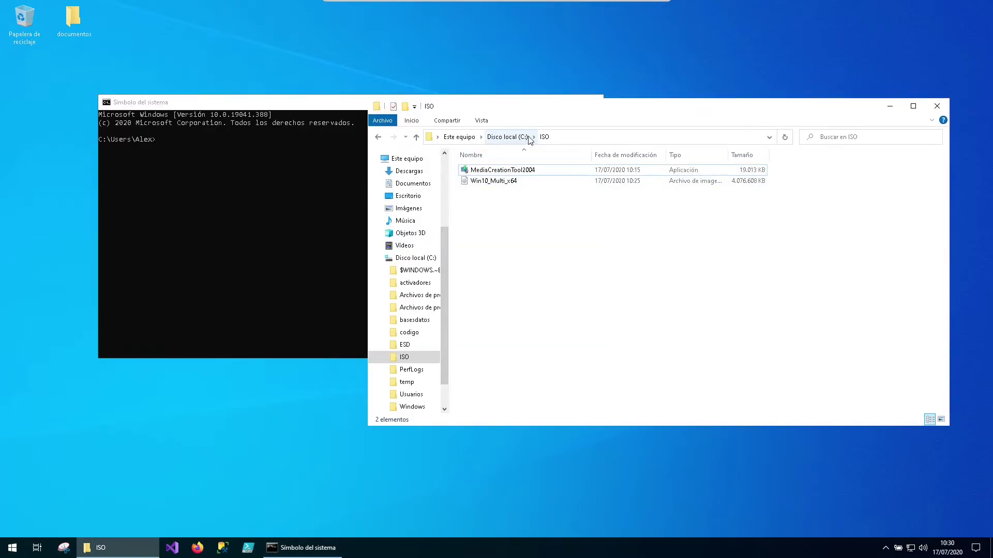
click(166, 239)
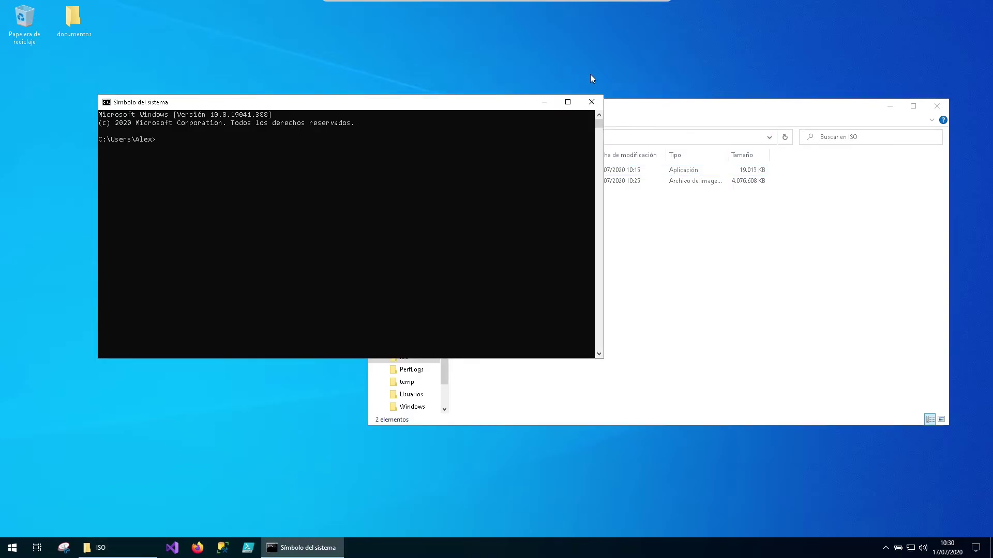
click(565, 103)
click(473, 184)
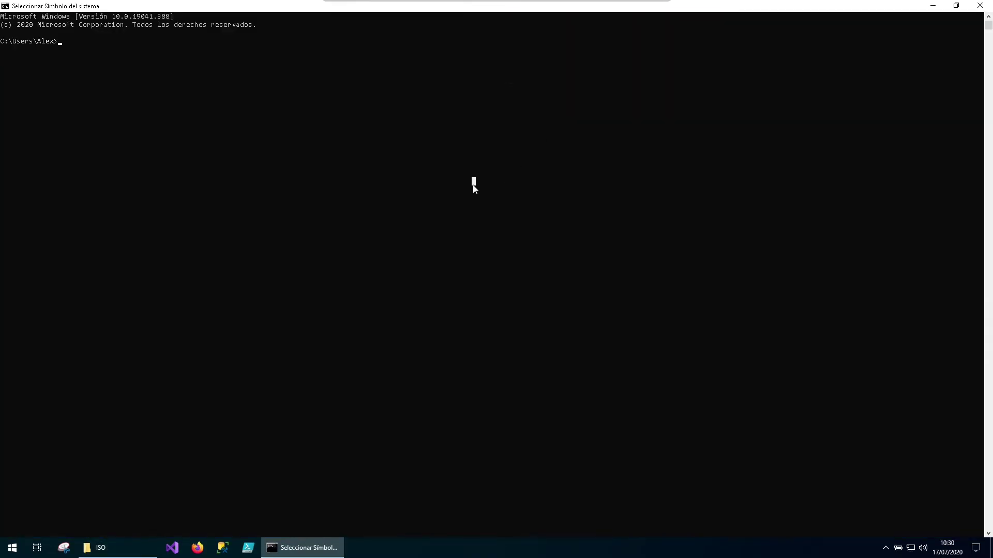
Change to the c:\ISO directory, clear the screen and list the folder's files
text(cd c:\ISO)
key(Return)
text(cls)
key(Return)
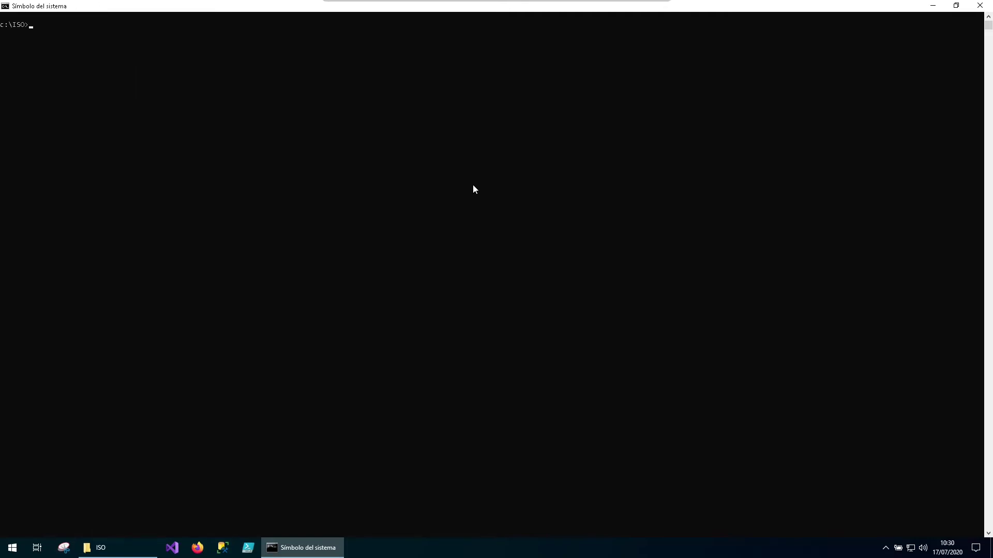
text(dir)
key(Return)
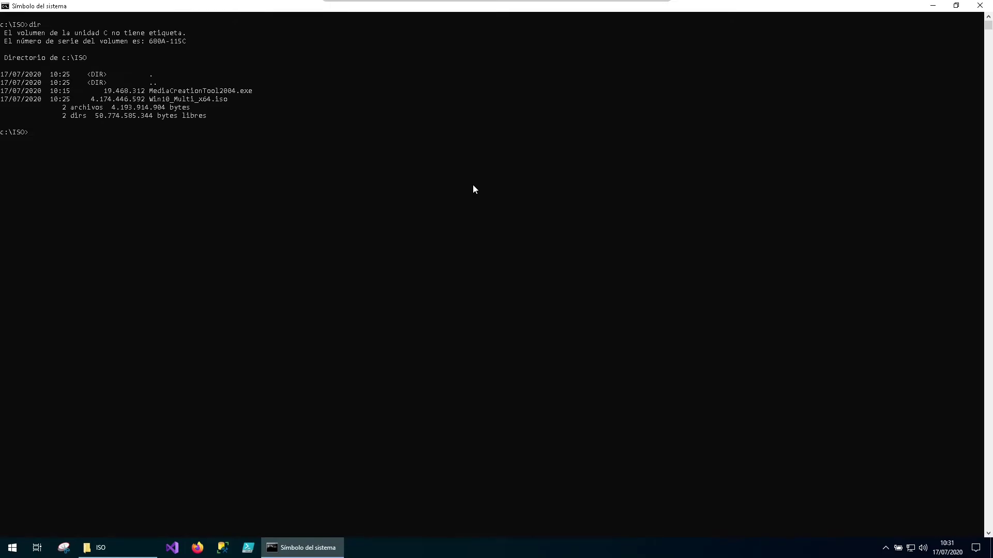
Compose the command MediaCreationTool2004.exe /Retail /Eula Accept /MediaEdition Enterprise at the c:\ISO prompt without running it
text(Medi)
key(Tab)
text(/Retail)
text(Eula Accept)
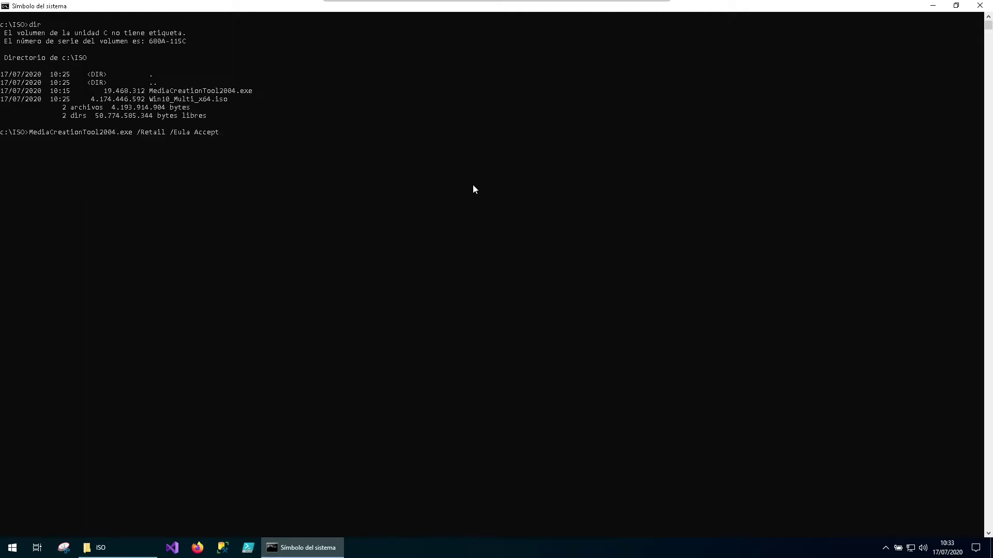
key(BackSpace)
key(BackSpace)
key(BackSpace)
key(BackSpace)
key(BackSpace)
key(BackSpace)
key(BackSpace)
key(BackSpace)
key(BackSpace)
key(BackSpace)
key(BackSpace)
text(/Eula Accept)
text(Media)
text(Edition Enterprise)
Try Professional, Home and Education as the /MediaEdition value, and return it to Enterprise
key(BackSpace)
key(BackSpace)
key(BackSpace)
key(BackSpace)
key(BackSpace)
key(BackSpace)
key(BackSpace)
key(BackSpace)
key(BackSpace)
key(BackSpace)
text(Professional)
key(BackSpace)
key(BackSpace)
key(BackSpace)
key(BackSpace)
key(BackSpace)
key(BackSpace)
key(BackSpace)
key(BackSpace)
key(BackSpace)
key(BackSpace)
text(Home)
key(BackSpace)
key(BackSpace)
key(BackSpace)
text(Educatio)
key(BackSpace)
key(BackSpace)
key(BackSpace)
key(BackSpace)
key(BackSpace)
key(BackSpace)
key(BackSpace)
key(BackSpace)
text(Enterprise)
Add the /MediaArch parameter to the command, trying x64 and x86 before entering the value both
text(/Media)
text(Arch )
text(x64)
key(BackSpace)
key(BackSpace)
text(86)
key(BackSpace)
key(BackSpace)
text(both)
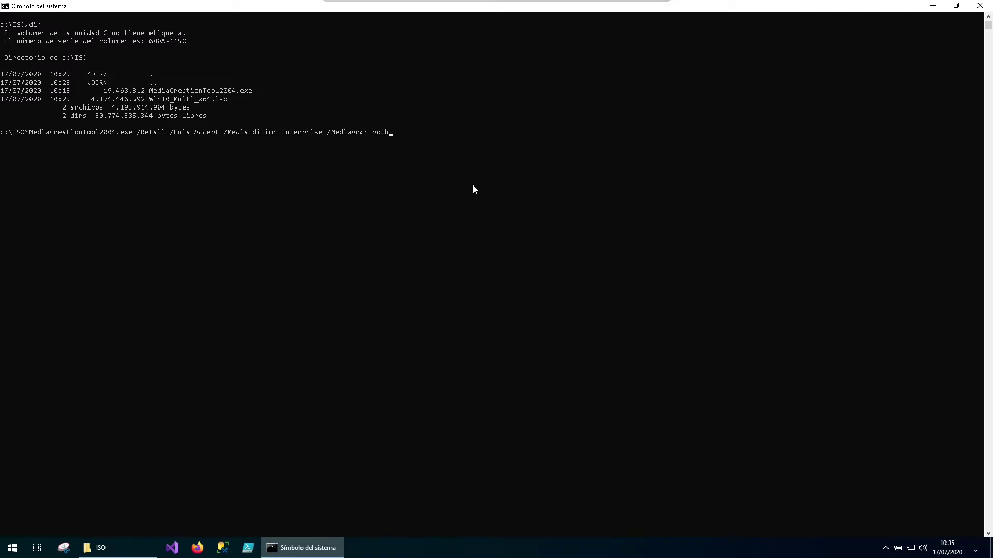
Remove the /MediaArch parameter and its value both from the end of the MediaCreationTool2004.exe command
key(BackSpace)
key(BackSpace)
key(BackSpace)
key(BackSpace)
key(BackSpace)
key(BackSpace)
key(BackSpace)
key(BackSpace)
key(BackSpace)
key(BackSpace)
key(BackSpace)
key(BackSpace)
key(BackSpace)
key(BackSpace)
key(BackSpace)
key(BackSpace)
Try the /MediaLangCode parameter with the values es-ES, mx-E, GB-EN and EN-EN, and remove the whole parameter from the command
text(/MediaLangCode es-ES)
key(BackSpace)
key(BackSpace)
key(BackSpace)
key(BackSpace)
key(BackSpace)
text(mx-E)
key(BackSpace)
key(BackSpace)
key(BackSpace)
key(BackSpace)
text(GB-EN)
key(BackSpace)
key(BackSpace)
key(BackSpace)
key(BackSpace)
key(BackSpace)
text(EN-EN)
key(BackSpace)
key(BackSpace)
key(BackSpace)
key(BackSpace)
key(BackSpace)
key(BackSpace)
key(BackSpace)
key(BackSpace)
key(BackSpace)
key(BackSpace)
key(BackSpace)
key(BackSpace)
key(BackSpace)
key(BackSpace)
key(BackSpace)
key(BackSpace)
key(BackSpace)
key(BackSpace)
key(BackSpace)
key(BackSpace)
Run the Media Creation Tool command with /MediaEdition Enterprise and allow the application to make changes to the device
key(Return)
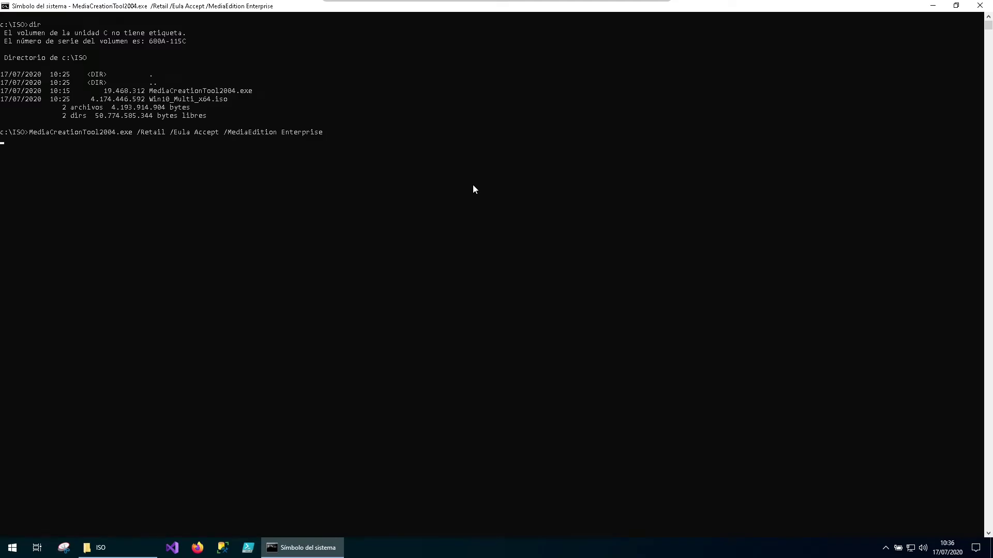
key(Left)
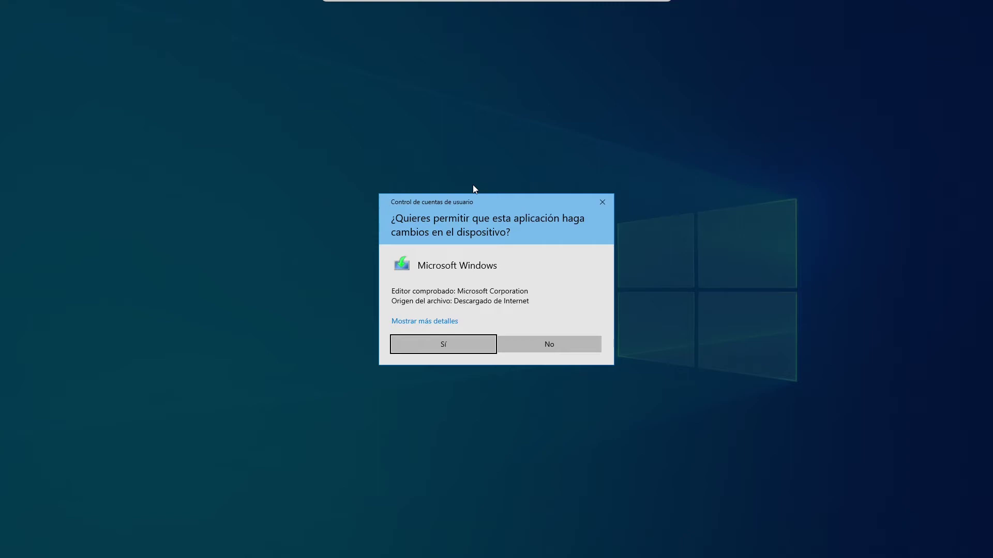
key(Return)
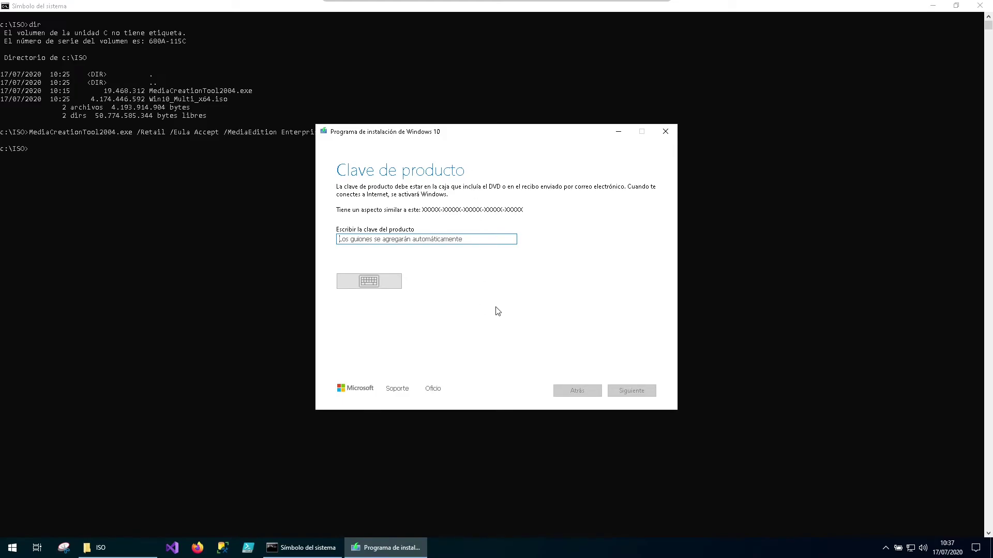
Minimize the Command Prompt and ISO folder windows, switch to Firefox and search the web for list of generic windows 10 keys
click(935, 7)
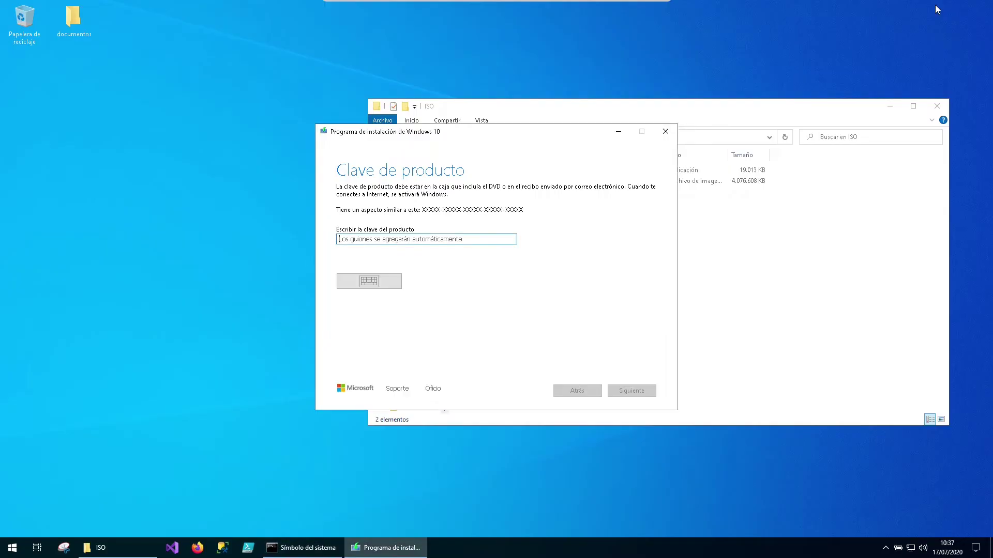
click(891, 106)
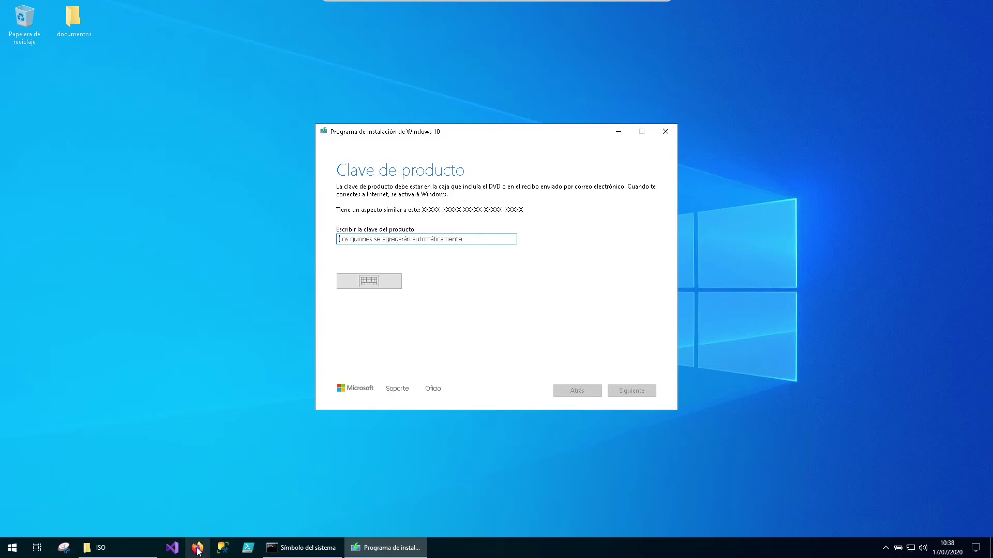
click(197, 549)
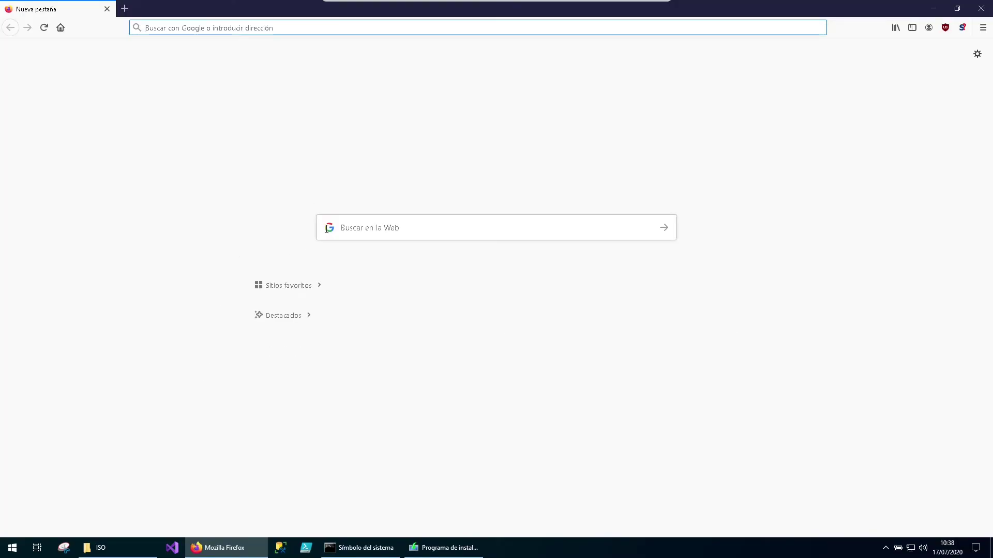
click(358, 231)
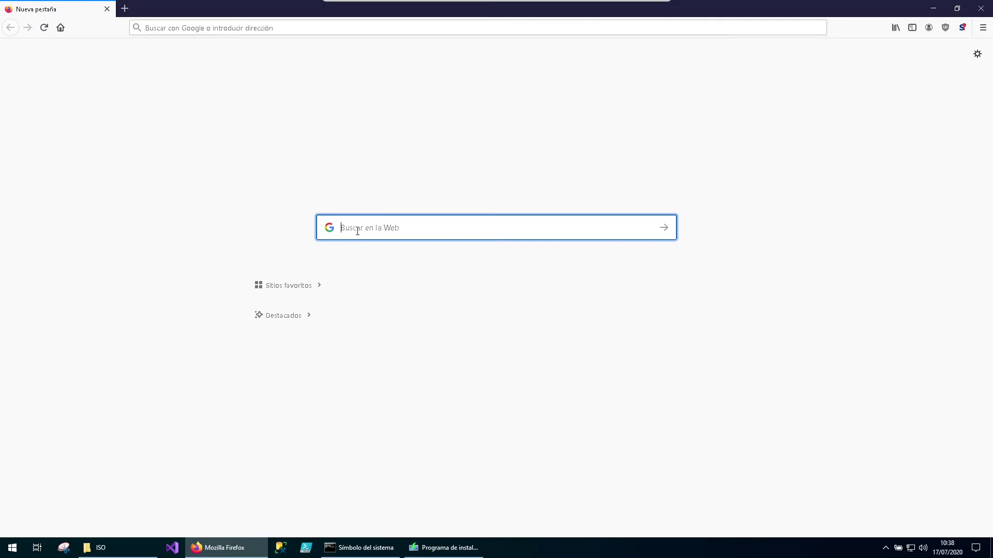
text(list )
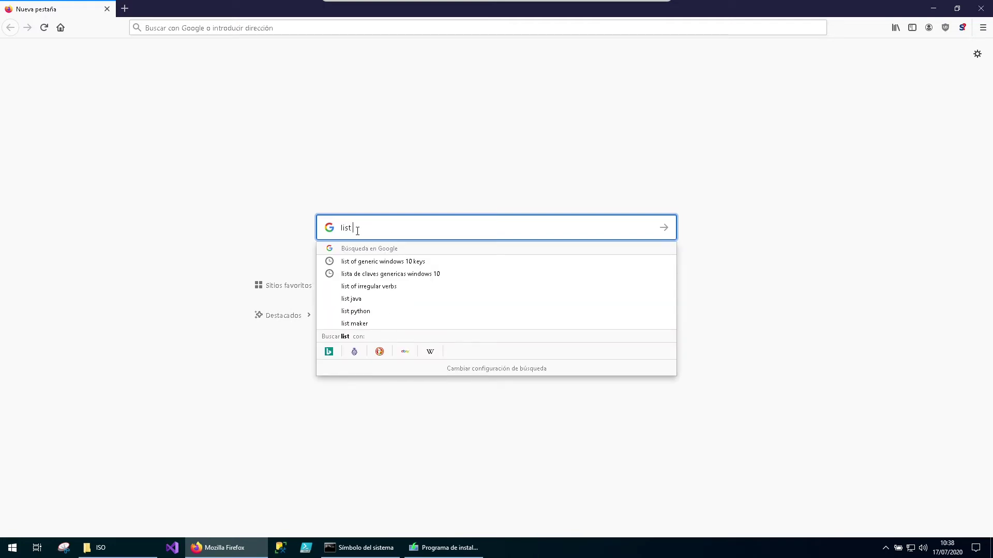
text(of gene)
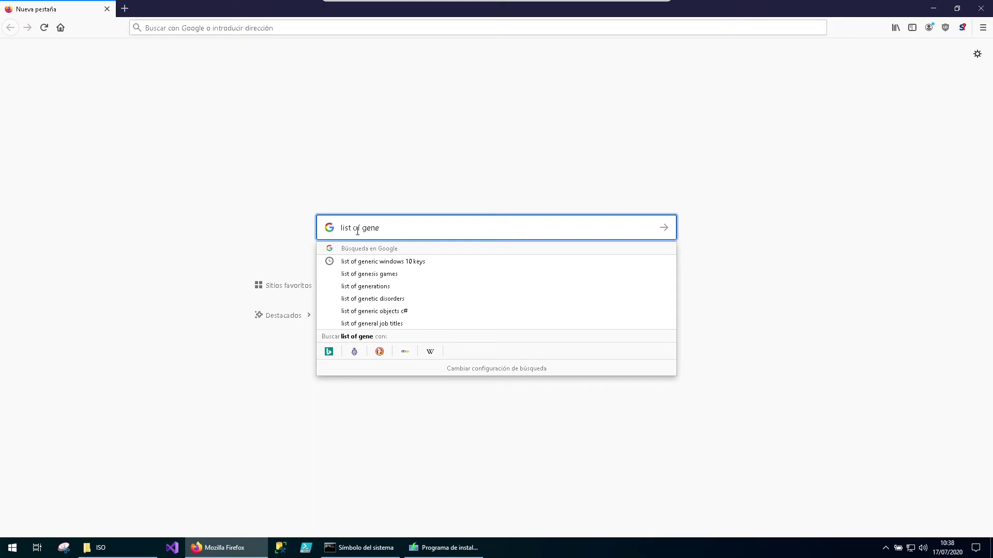
key(Down)
key(Return)
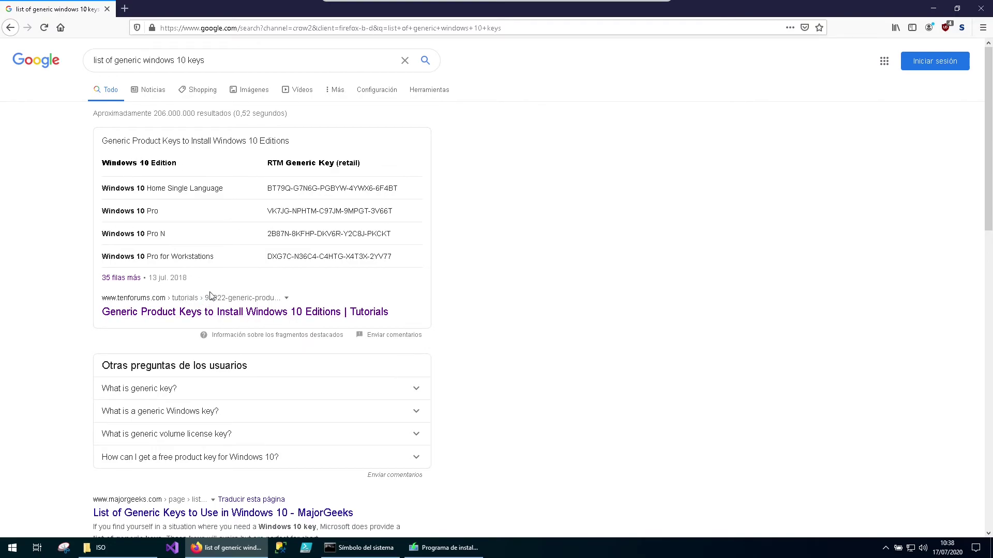
Open the Microsoft Docs result Claves de configuración del cliente KMS in a new tab and switch to it
scroll(277, 294, down, 6)
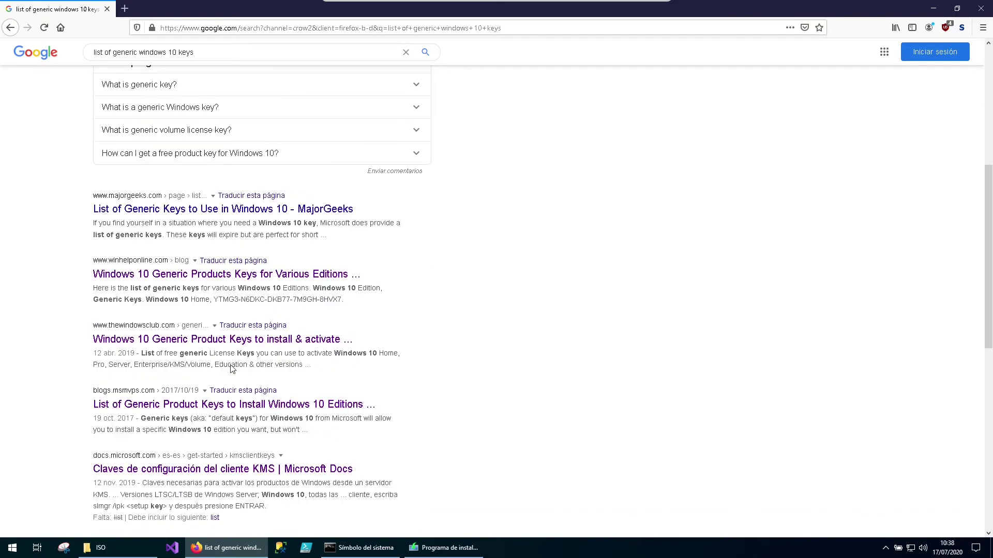
click(201, 462)
right_click(201, 462)
click(233, 313)
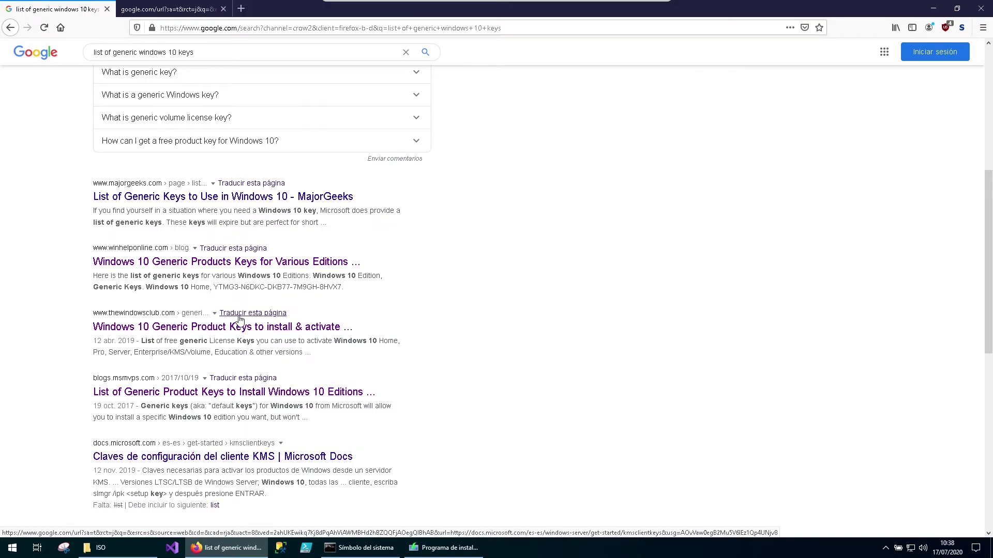
click(174, 11)
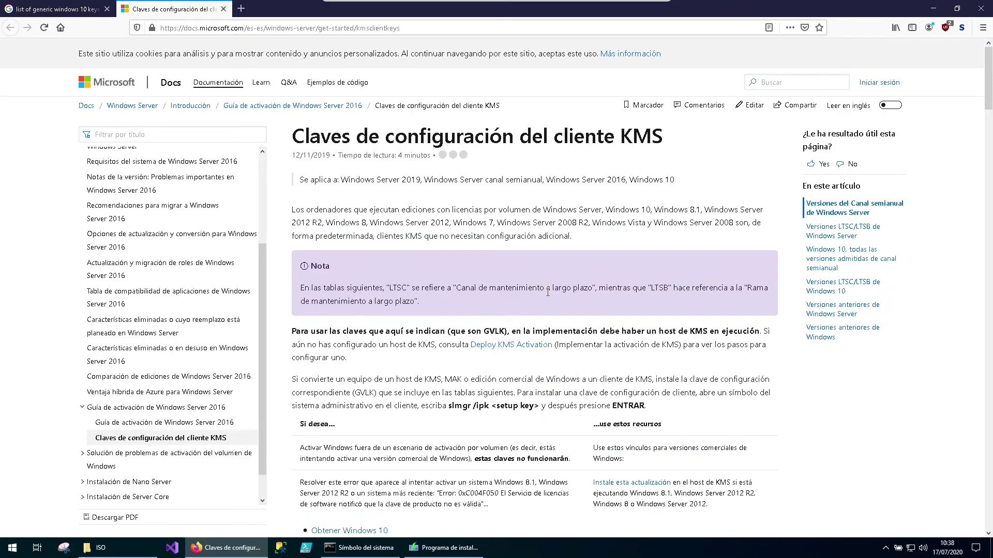
Examine the KMS client key tables for the Windows Server, Windows 10 and older Windows editions on the Microsoft Docs page
scroll(578, 354, down, 15)
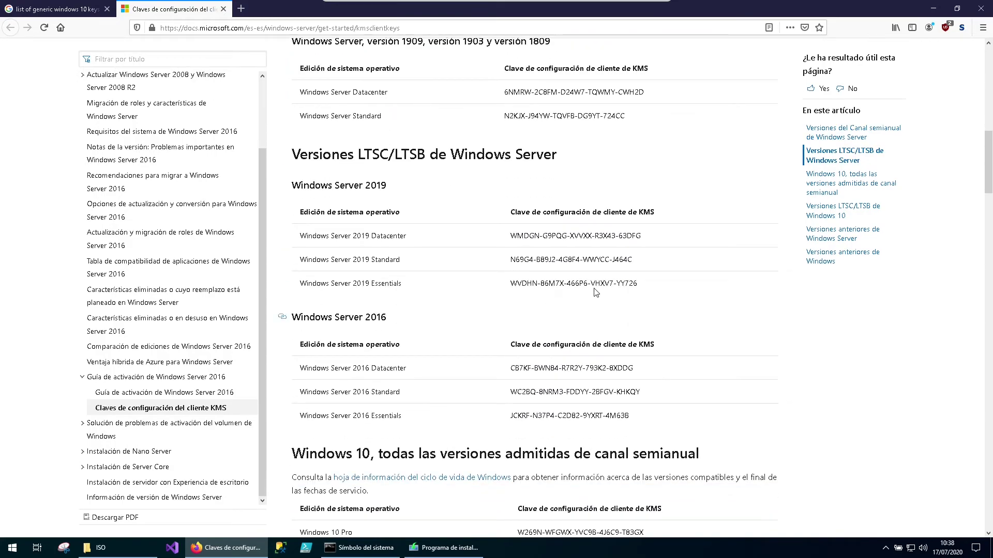
scroll(616, 303, up, 7)
scroll(685, 476, down, 10)
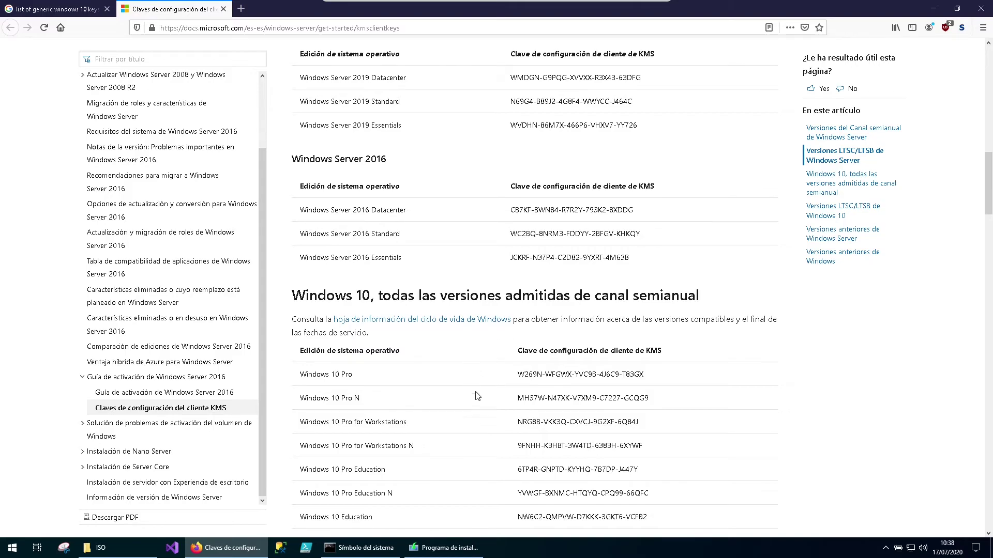
scroll(515, 411, up, 7)
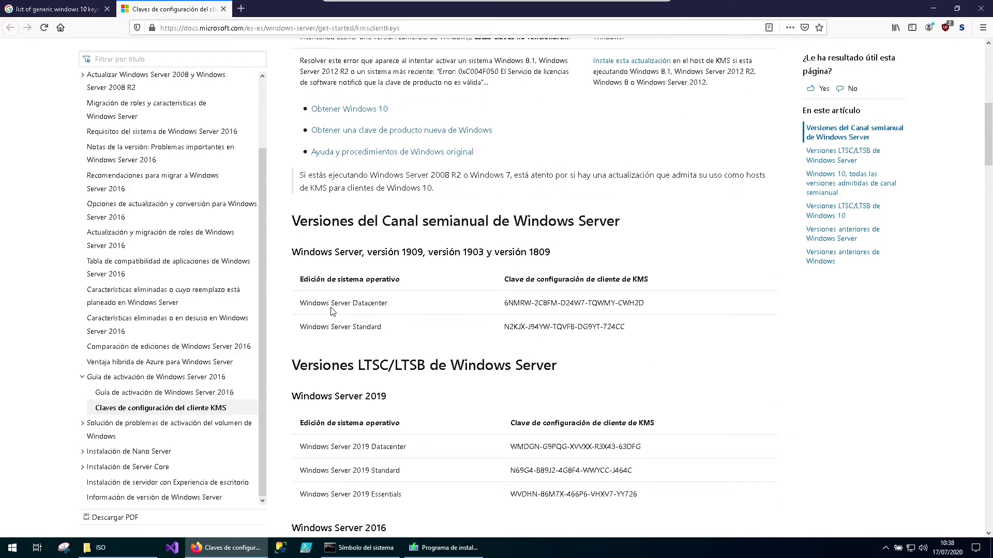
scroll(384, 435, down, 13)
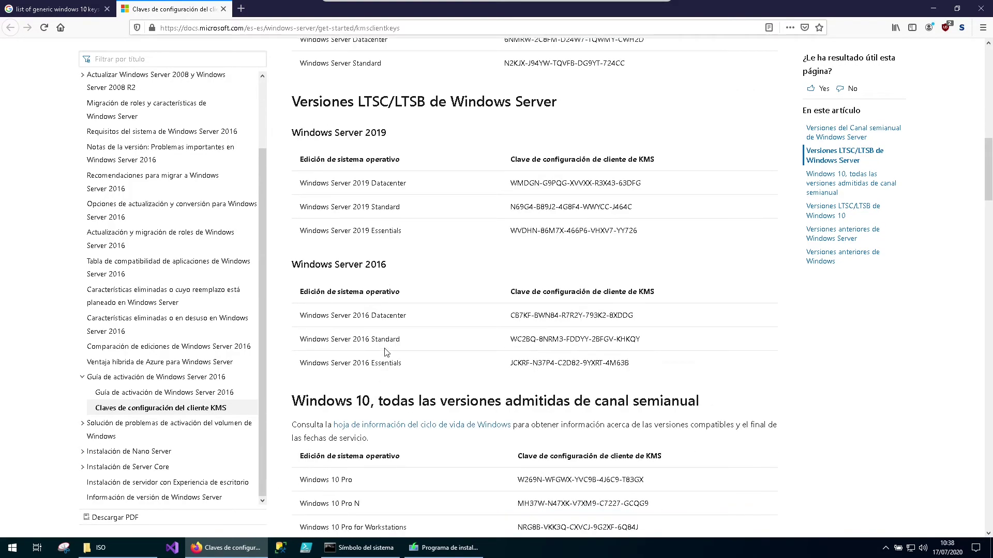
scroll(356, 348, down, 5)
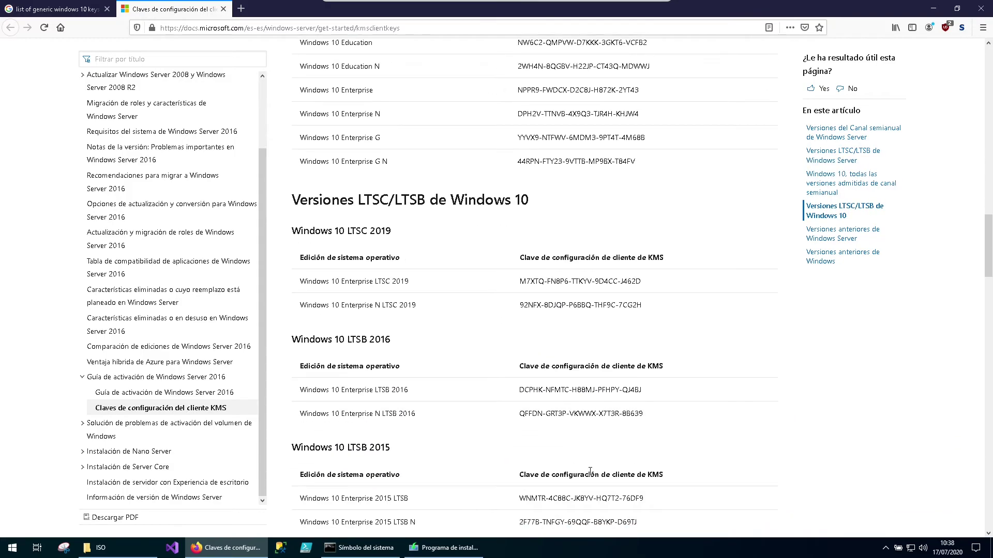
scroll(422, 416, down, 4)
scroll(422, 417, down, 5)
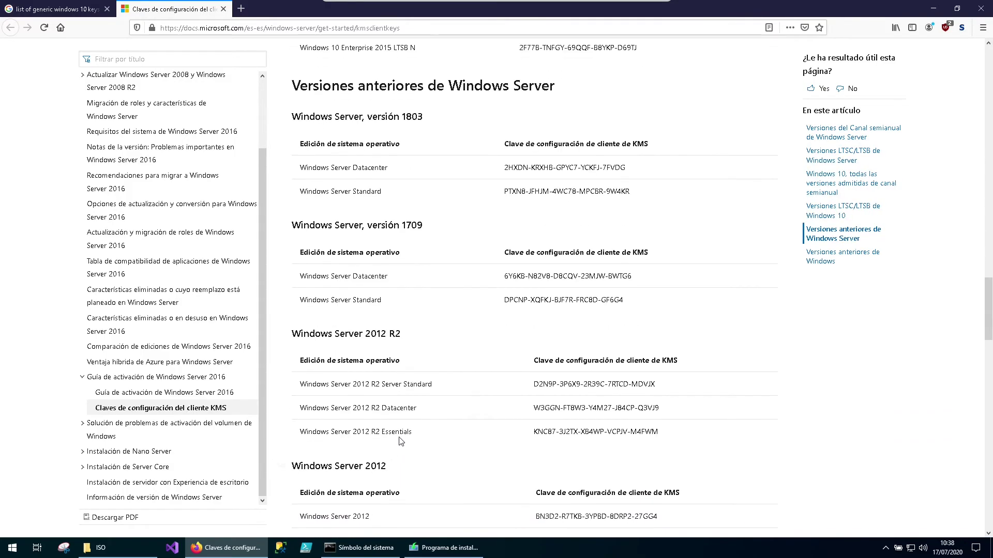
scroll(494, 446, down, 12)
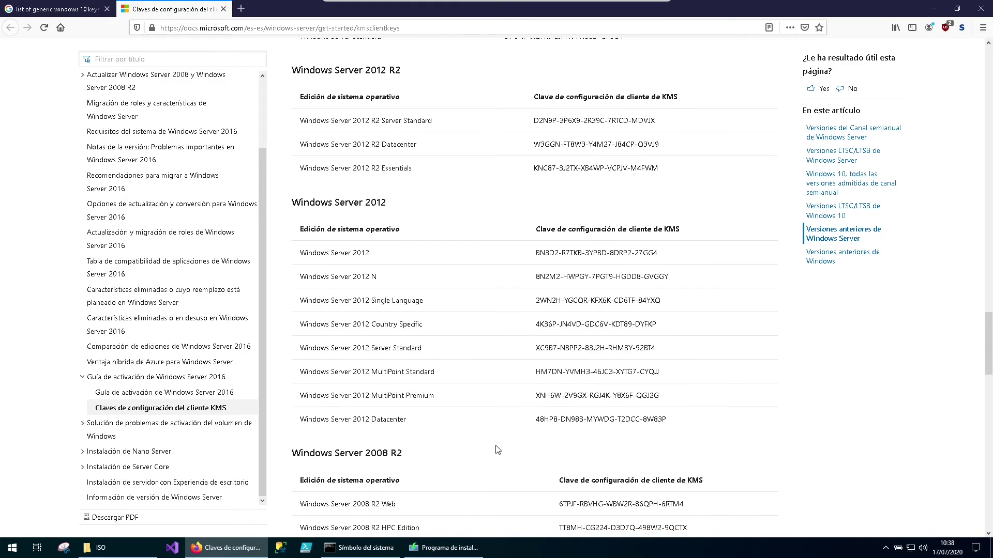
scroll(636, 429, down, 7)
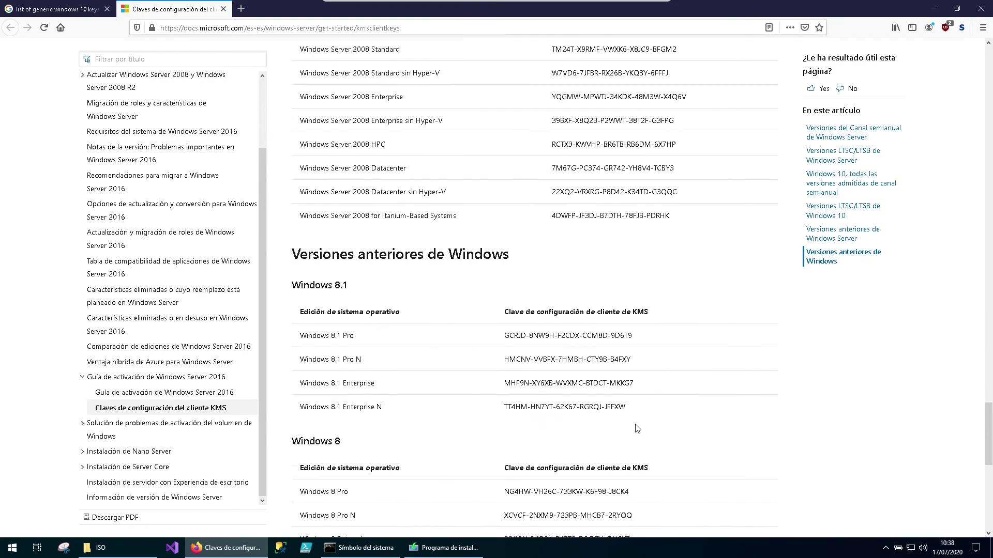
scroll(535, 445, down, 8)
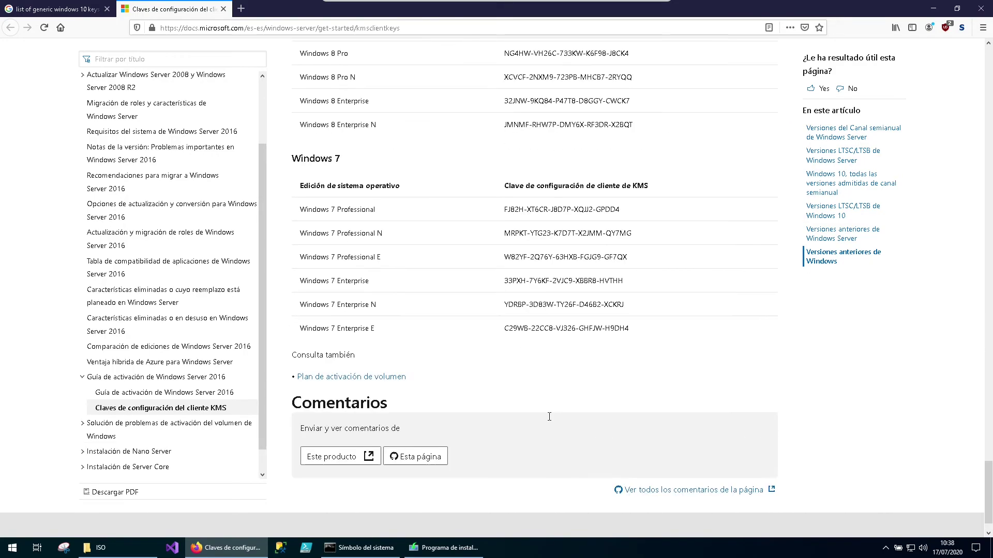
scroll(545, 419, up, 17)
scroll(548, 414, up, 20)
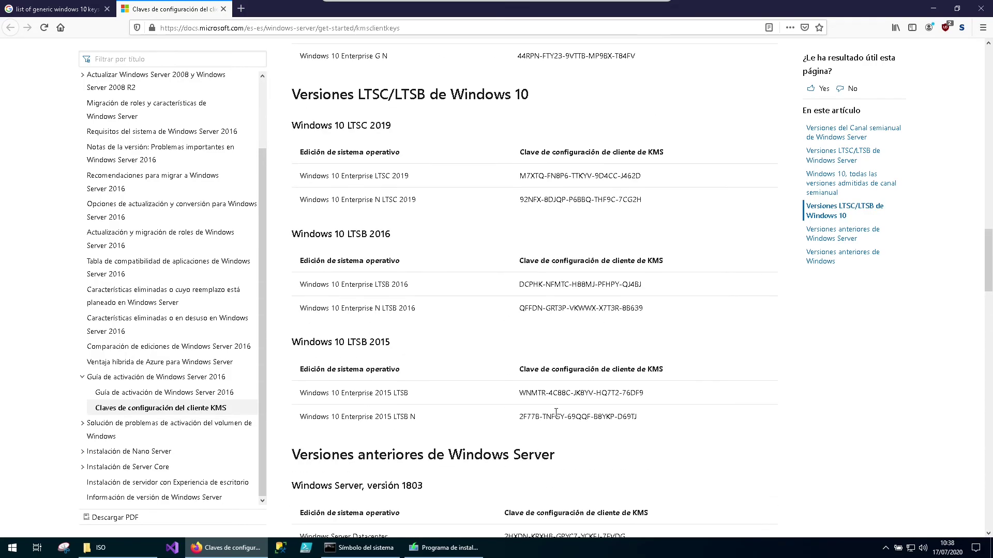
scroll(560, 414, up, 19)
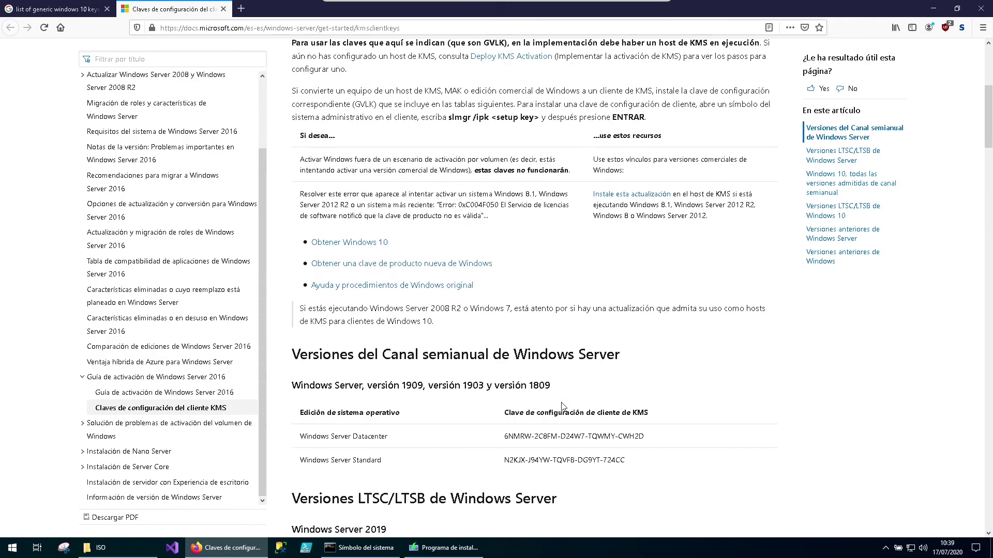
scroll(563, 406, down, 2)
scroll(565, 404, down, 4)
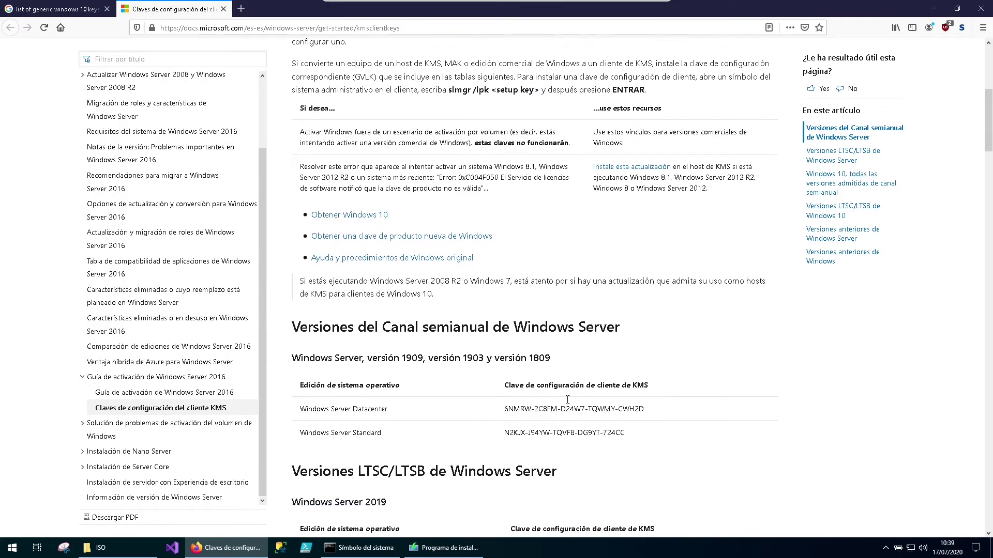
From the Google results, open the TenForums tutorial Generic Product Keys to Install Windows 10 Editions and examine its edition key table
click(53, 9)
scroll(469, 339, up, 6)
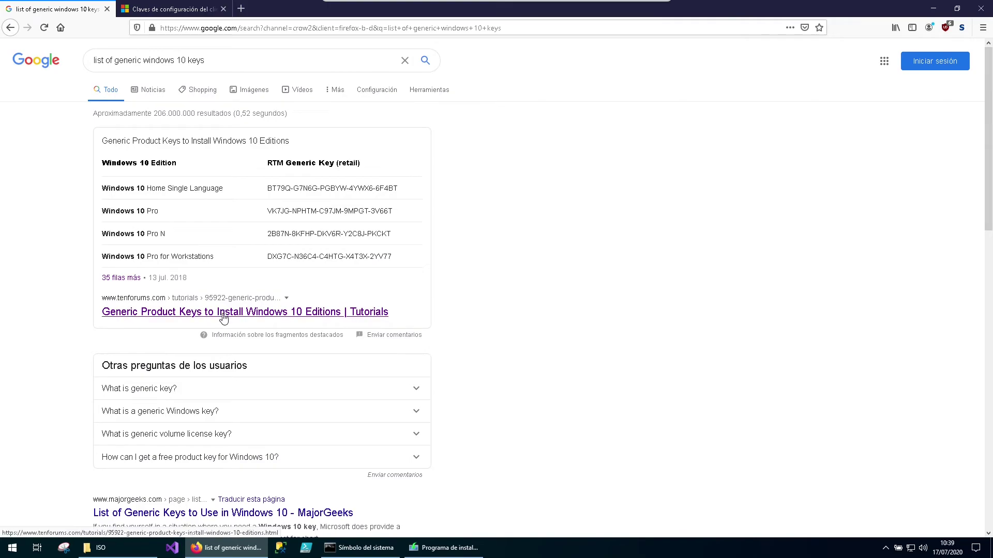
click(224, 318)
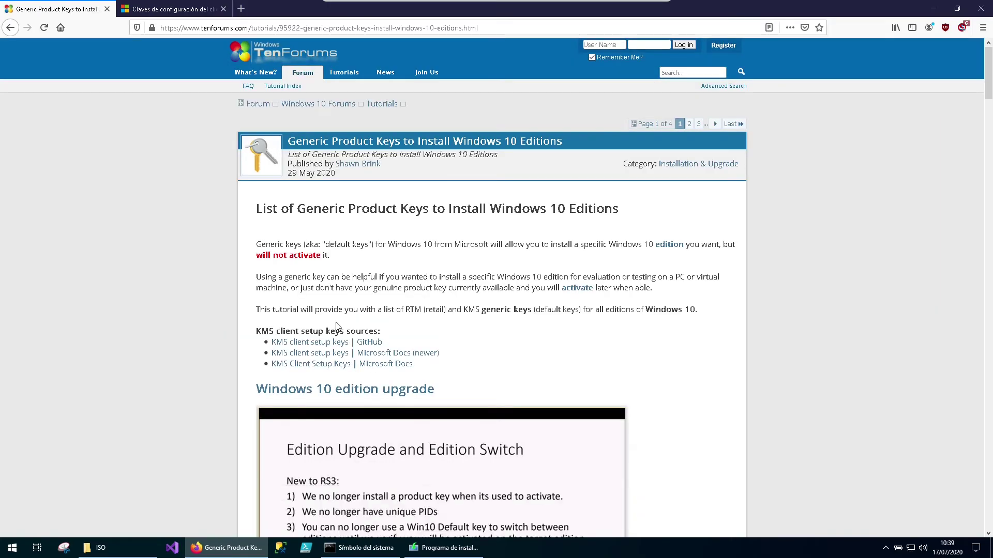
scroll(526, 320, down, 6)
scroll(591, 319, down, 13)
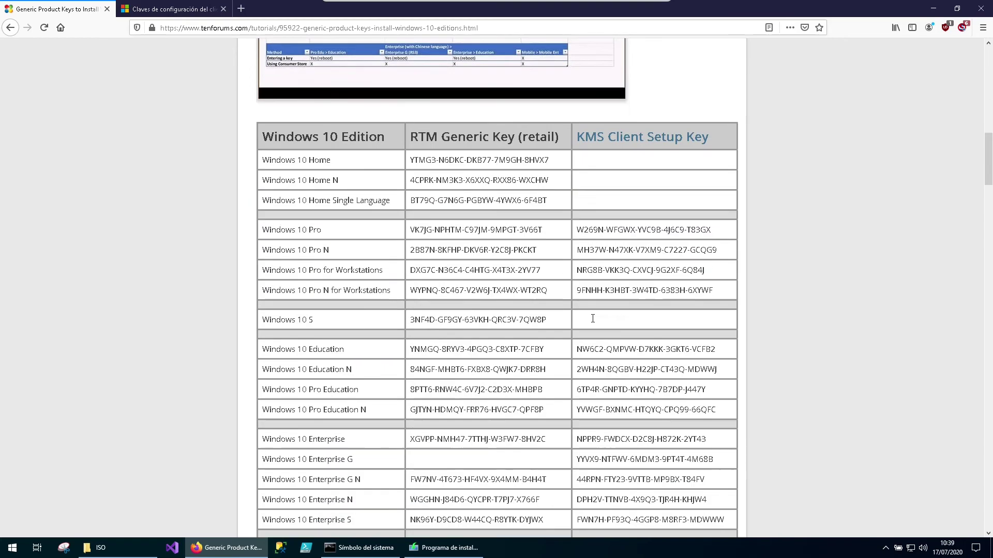
scroll(710, 319, up, 6)
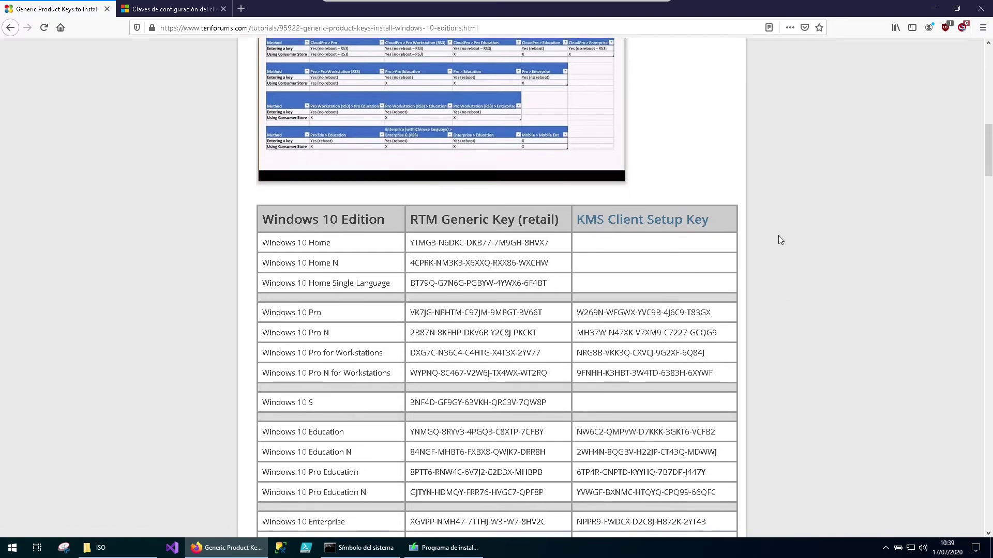
scroll(781, 236, down, 1)
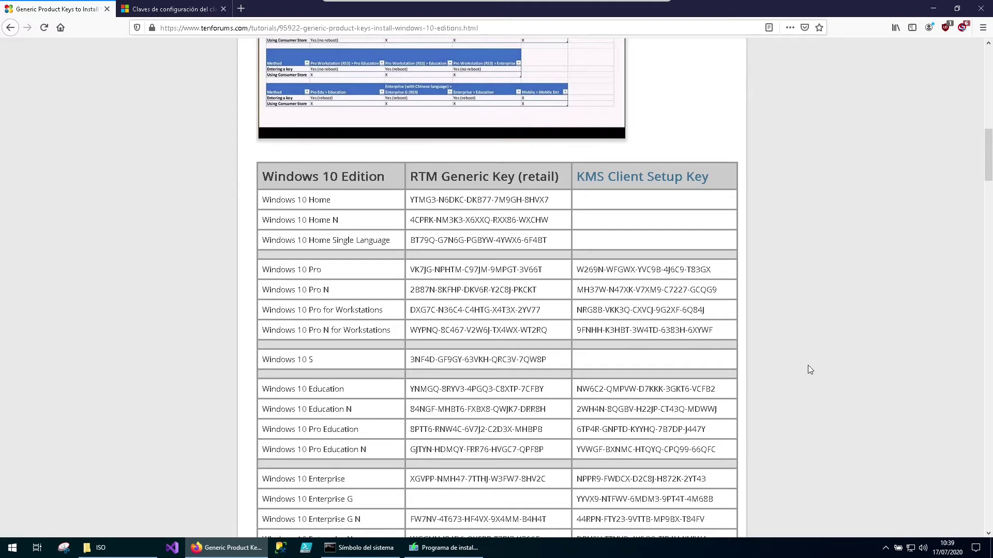
scroll(808, 365, down, 3)
scroll(831, 378, up, 3)
Search for acronimo kms in a new tab, highlight Key Management System in the result, and return to the TenForums key table
key(ctrl+t)
click(420, 231)
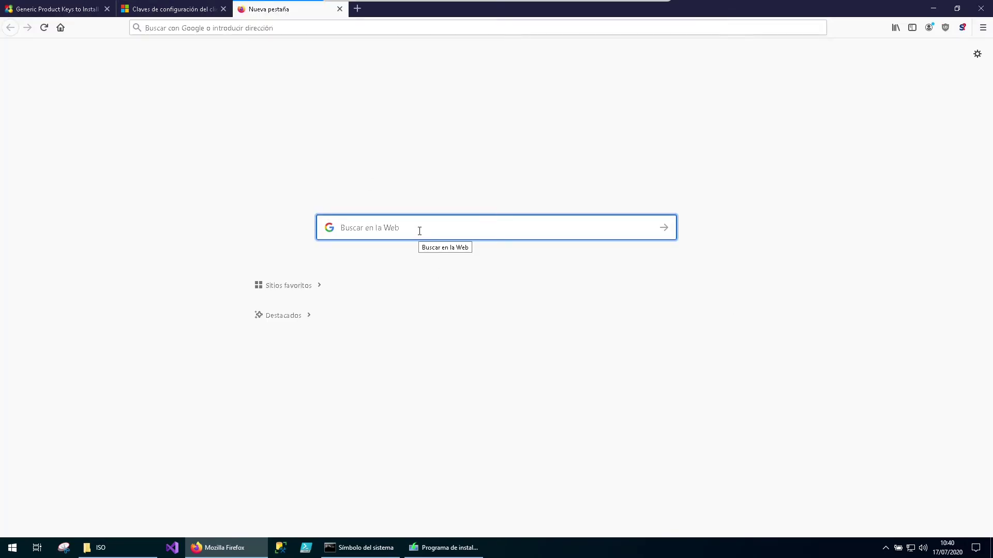
text(acronimo )
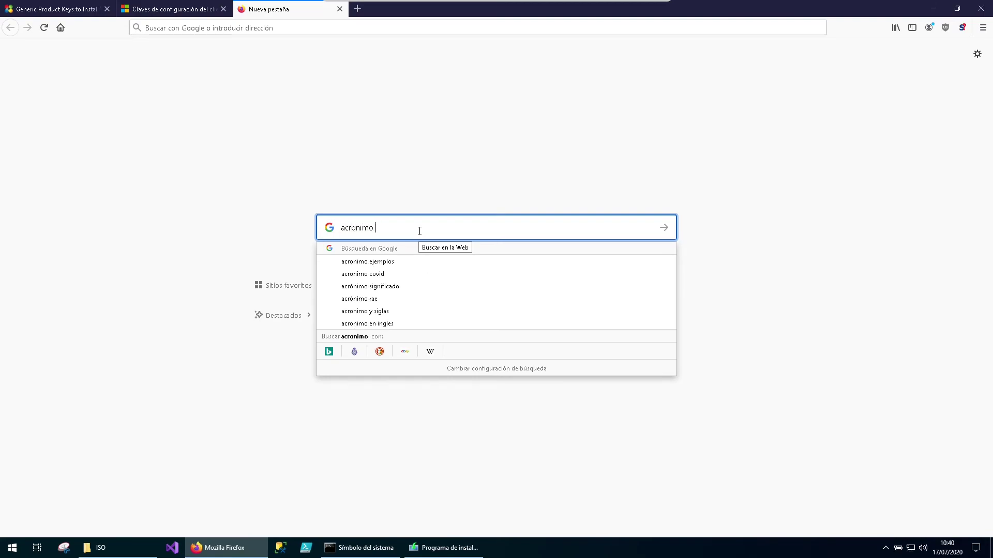
text(kms)
key(Return)
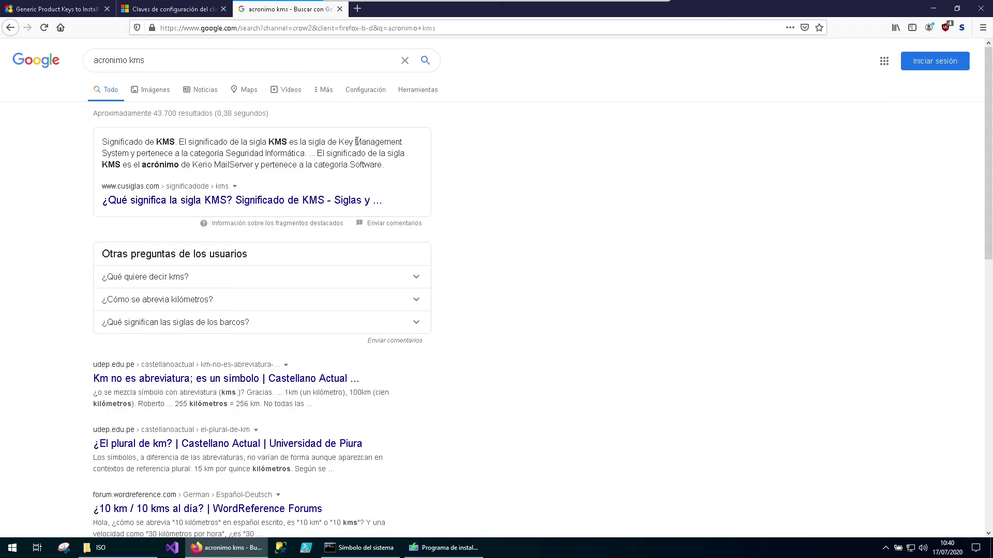
drag(337, 142, 131, 154)
click(170, 9)
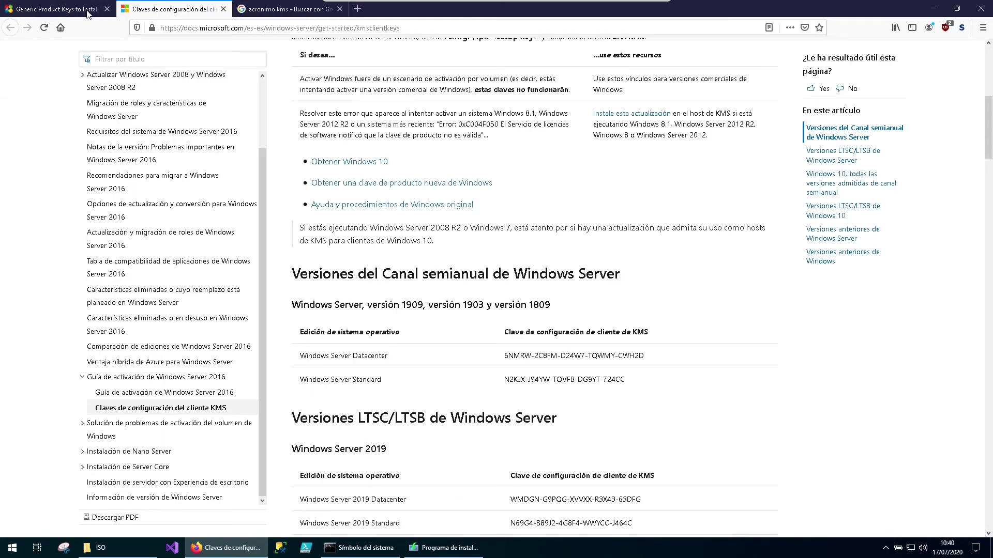
click(78, 9)
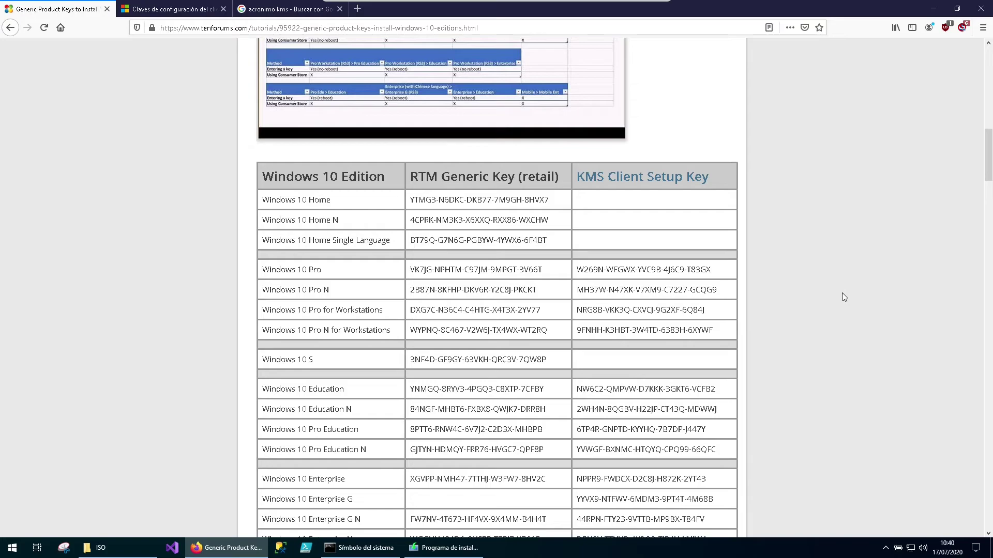
Examine the RTM generic and KMS client setup keys for the Windows 10 and Windows Server editions in the TenForums table
scroll(609, 357, down, 1)
scroll(609, 356, down, 3)
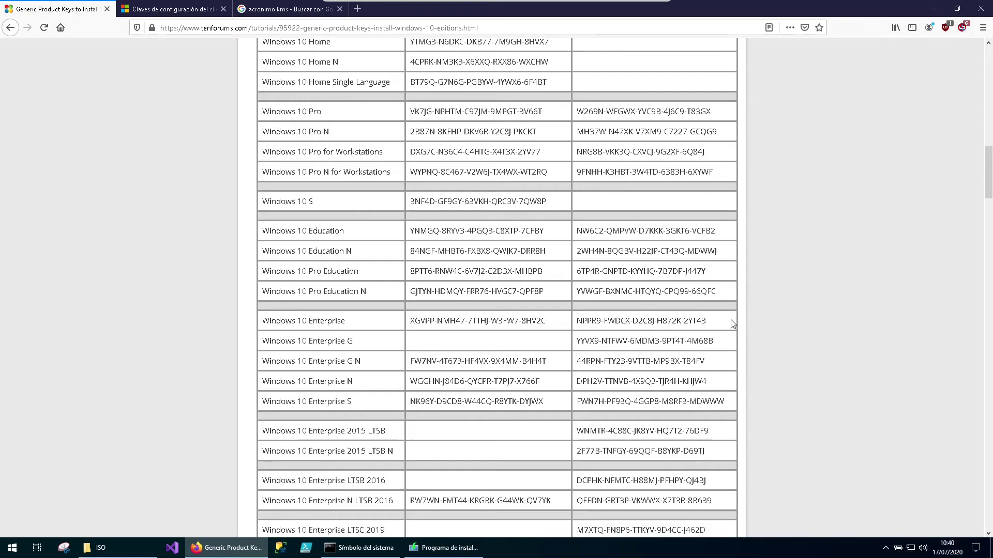
scroll(729, 331, up, 6)
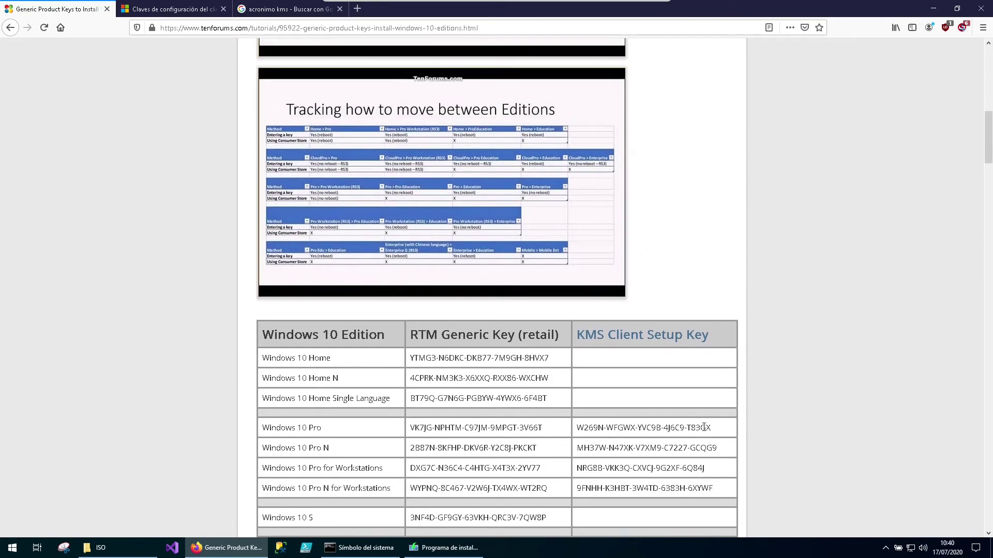
scroll(650, 352, down, 3)
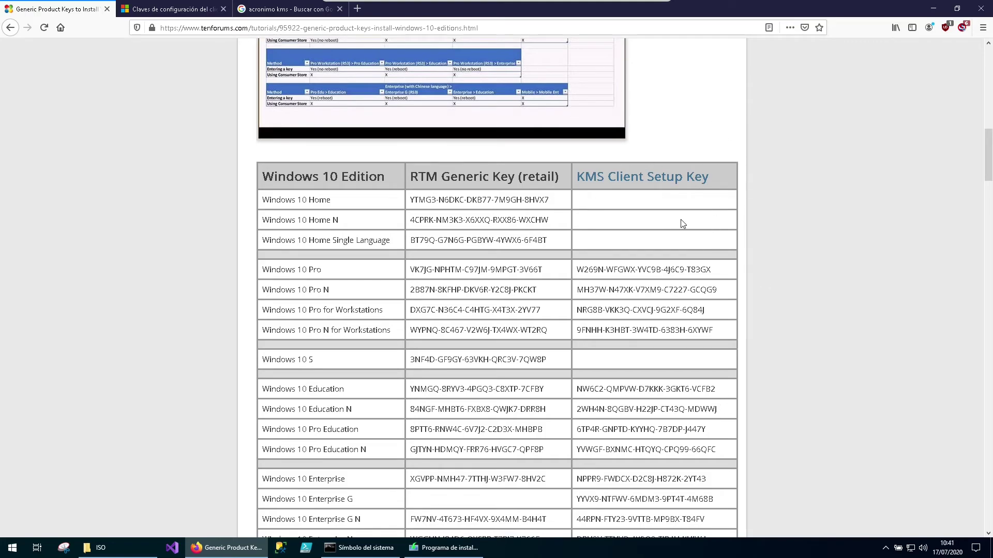
scroll(670, 254, down, 4)
scroll(670, 274, up, 4)
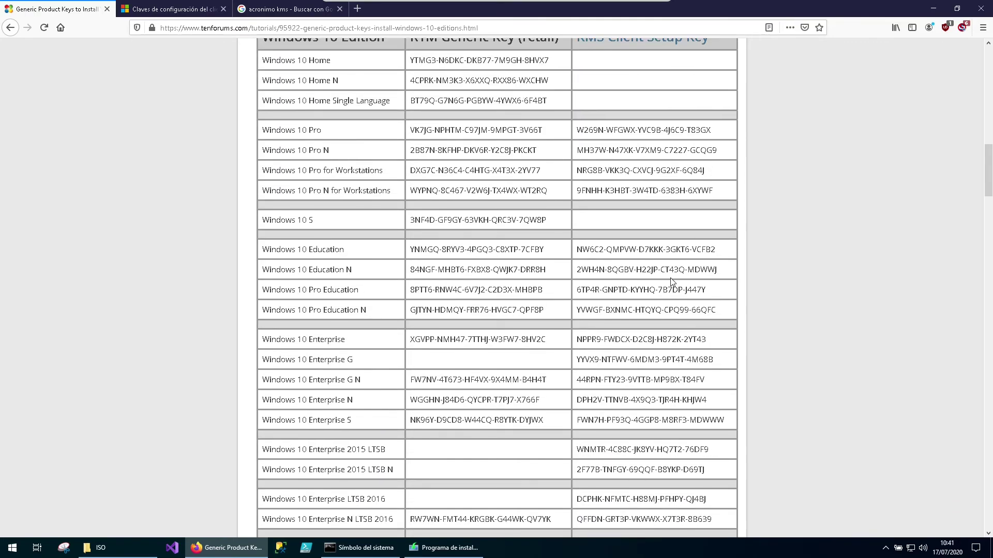
drag(441, 225, 542, 224)
click(537, 221)
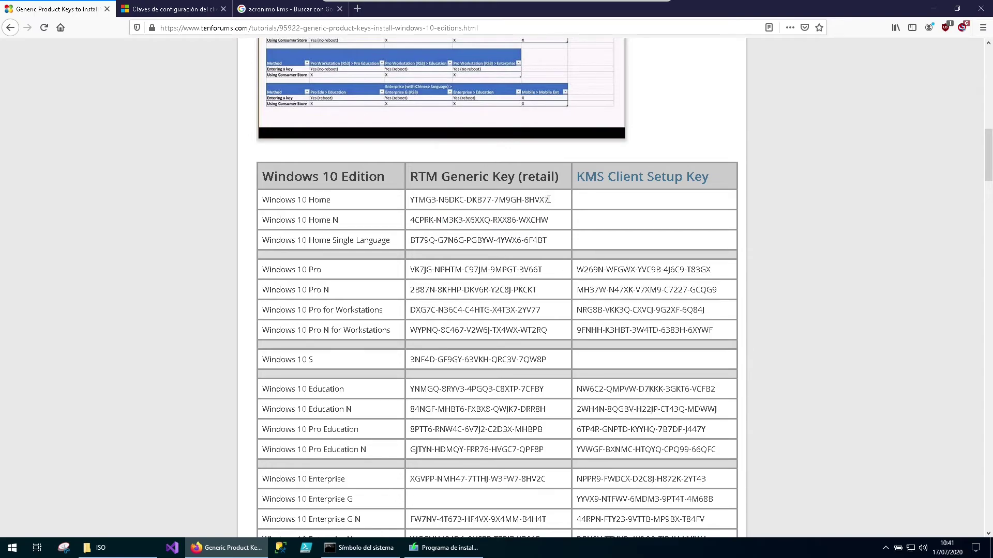
drag(713, 314, 571, 314)
scroll(752, 350, down, 4)
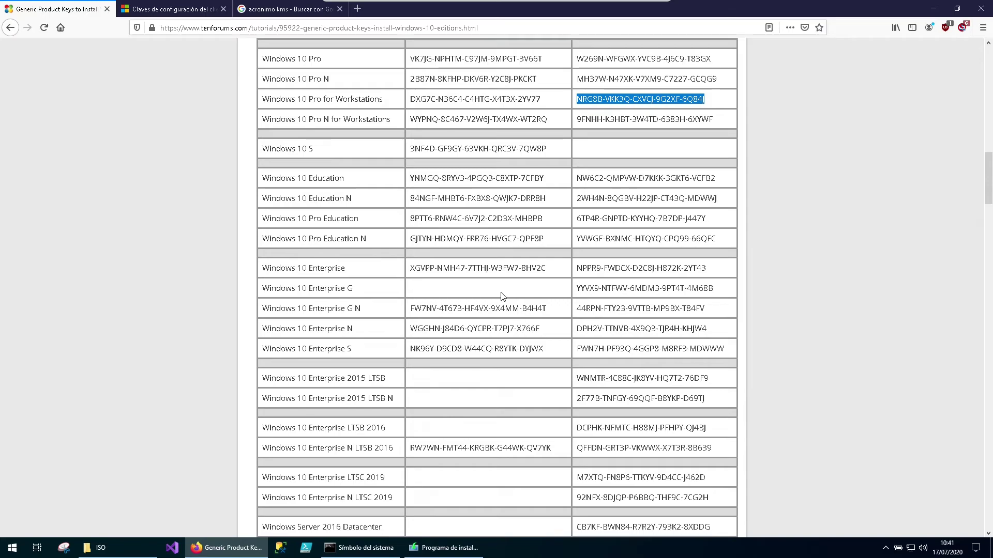
scroll(476, 264, up, 1)
scroll(476, 264, down, 3)
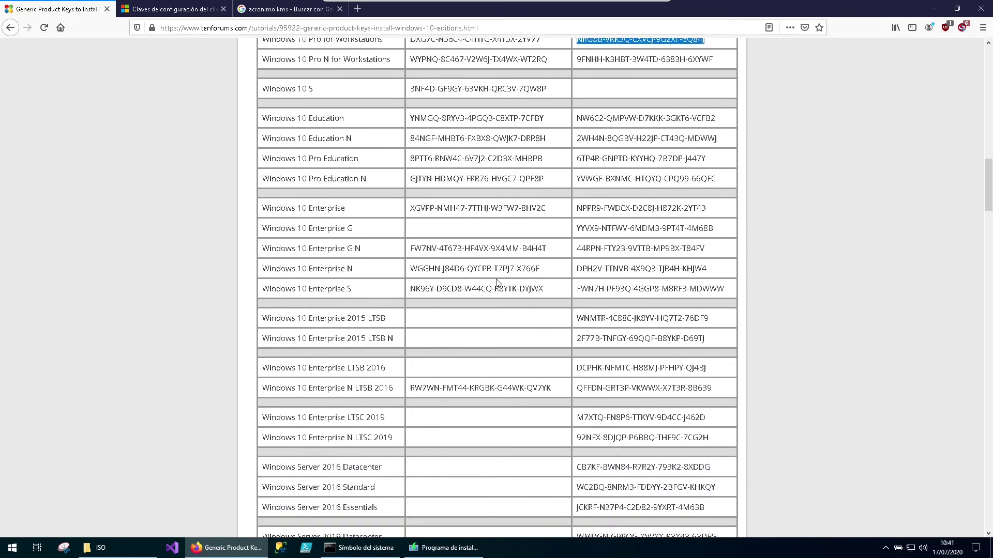
scroll(516, 300, up, 2)
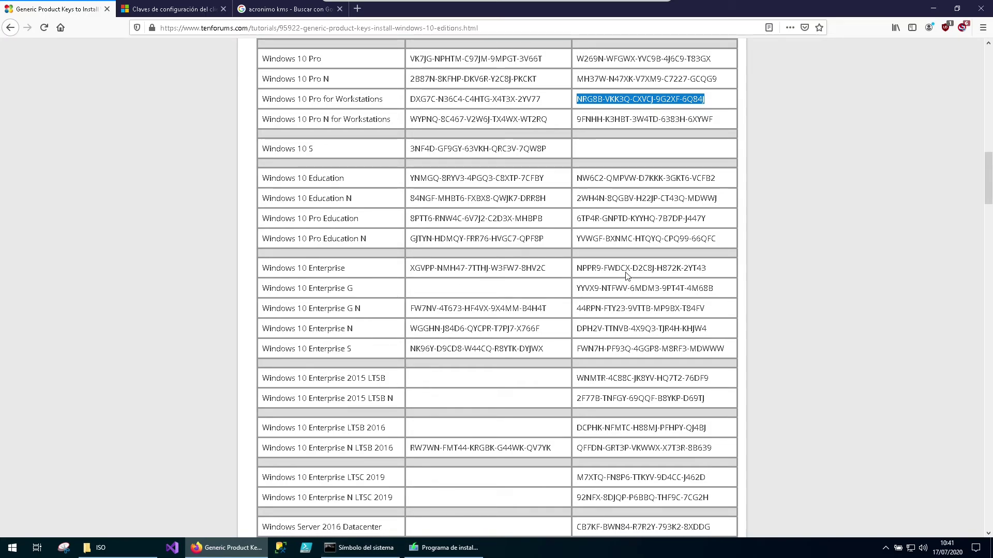
Highlight and compare the retail generic key and the KMS client setup key in the Windows 10 Enterprise row
click(737, 279)
drag(719, 275, 575, 270)
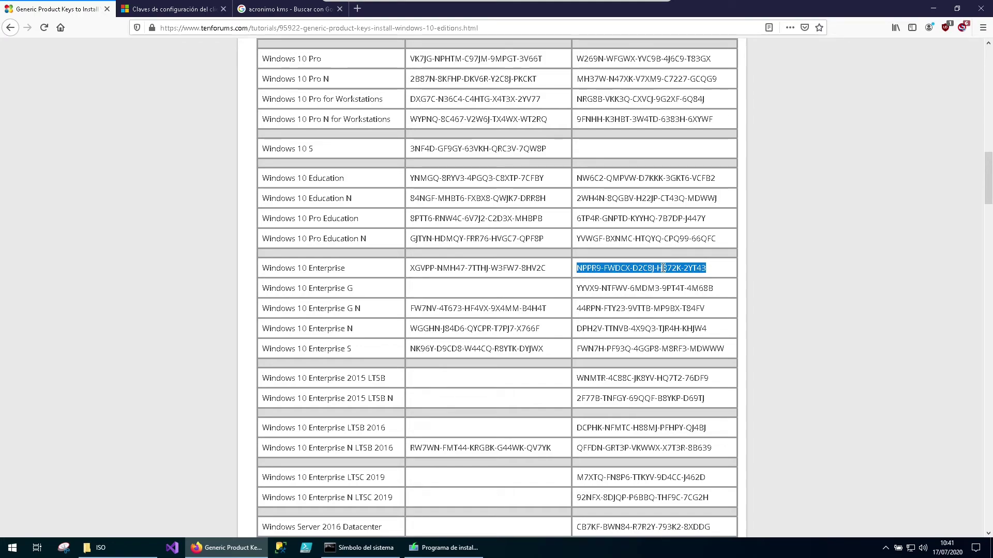
click(531, 267)
drag(547, 268, 408, 269)
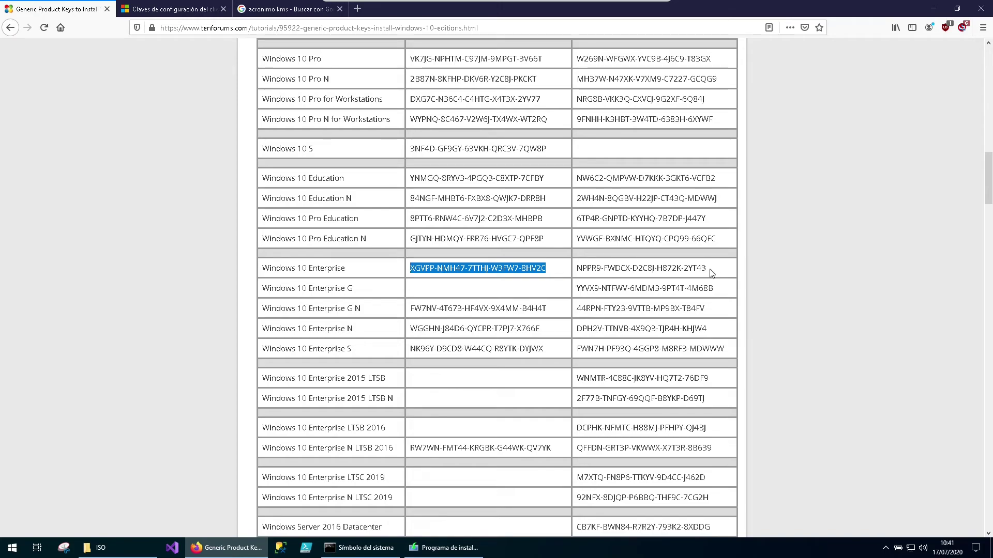
drag(708, 268, 574, 269)
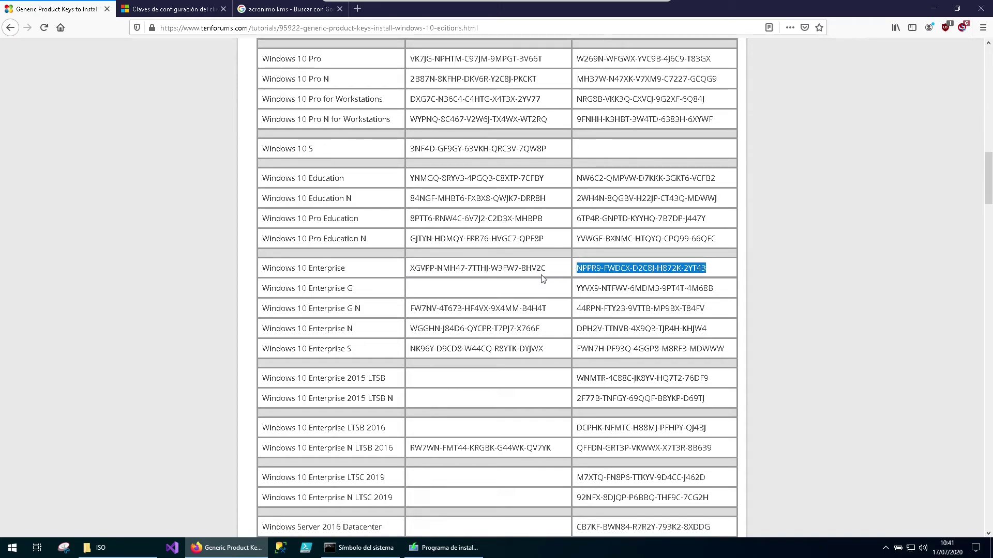
Copy the Windows 10 Enterprise KMS client setup key and paste it into the installer's product key field
click(555, 270)
drag(714, 267, 575, 268)
right_click(594, 268)
click(617, 276)
click(448, 547)
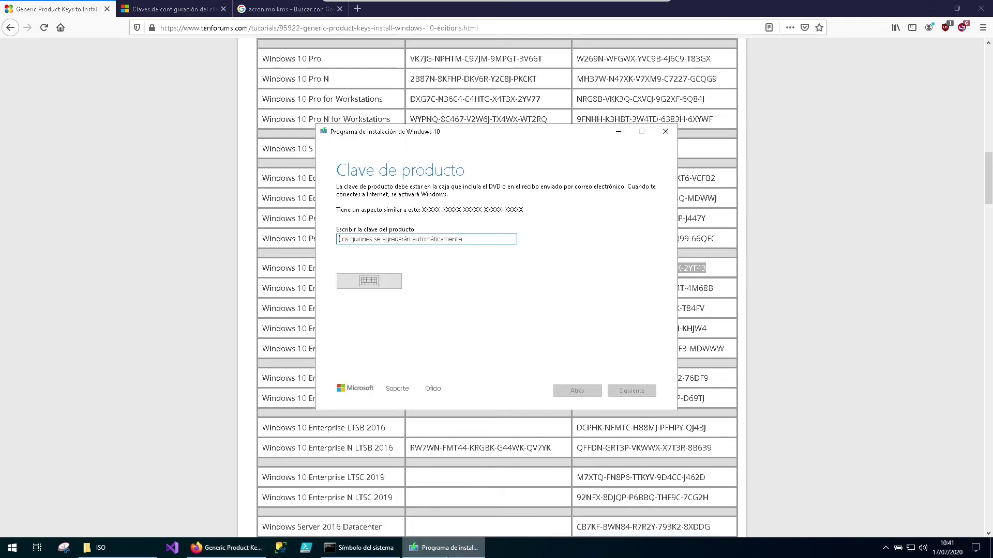
right_click(375, 239)
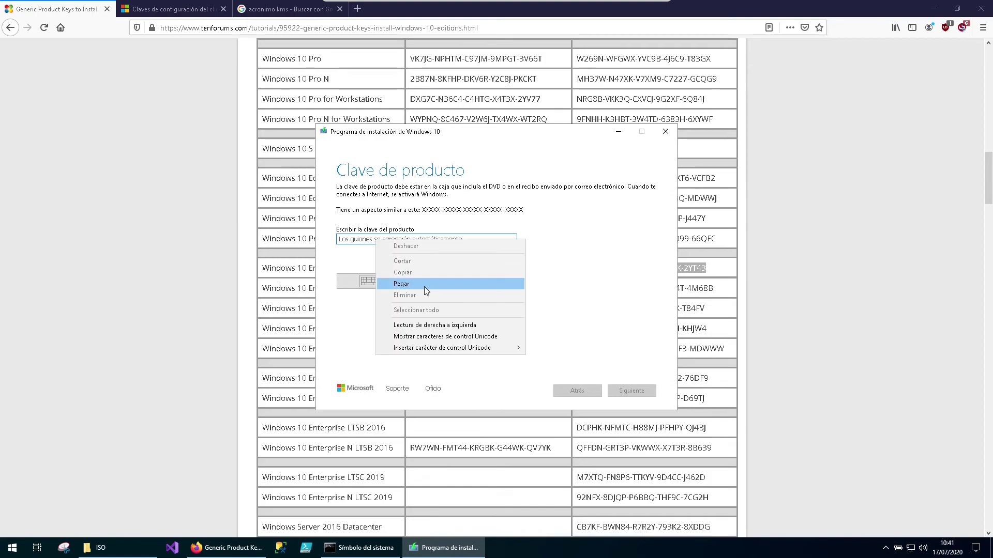
click(424, 287)
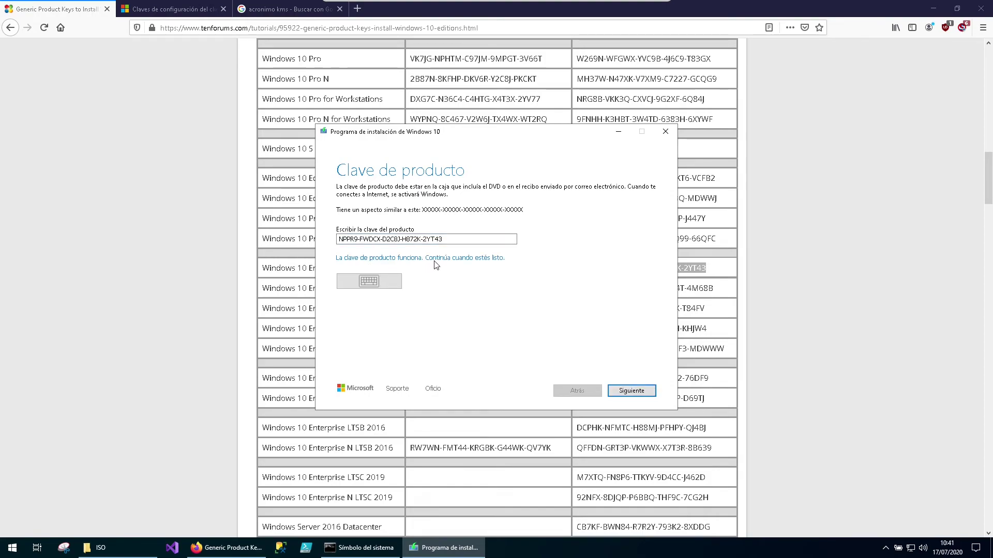
drag(458, 238, 169, 234)
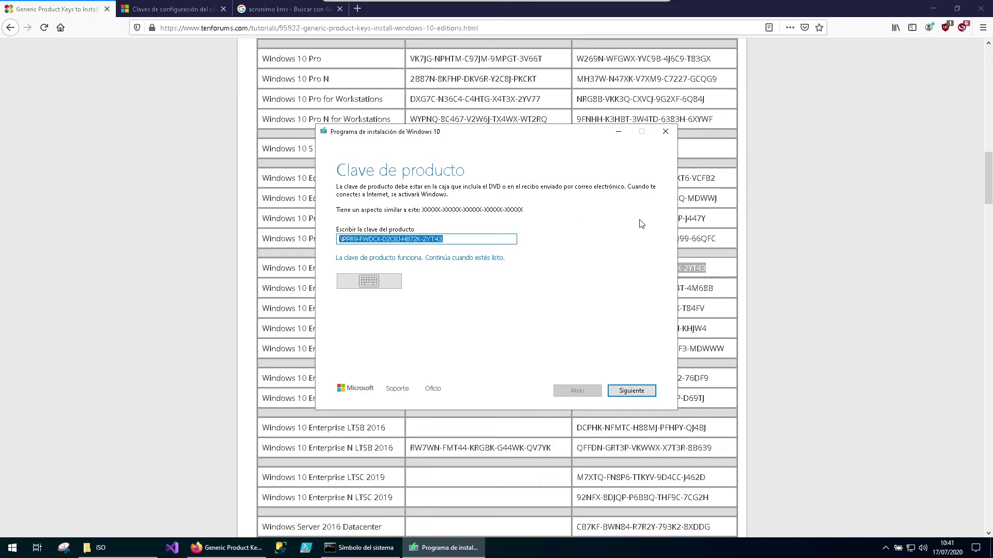
click(755, 252)
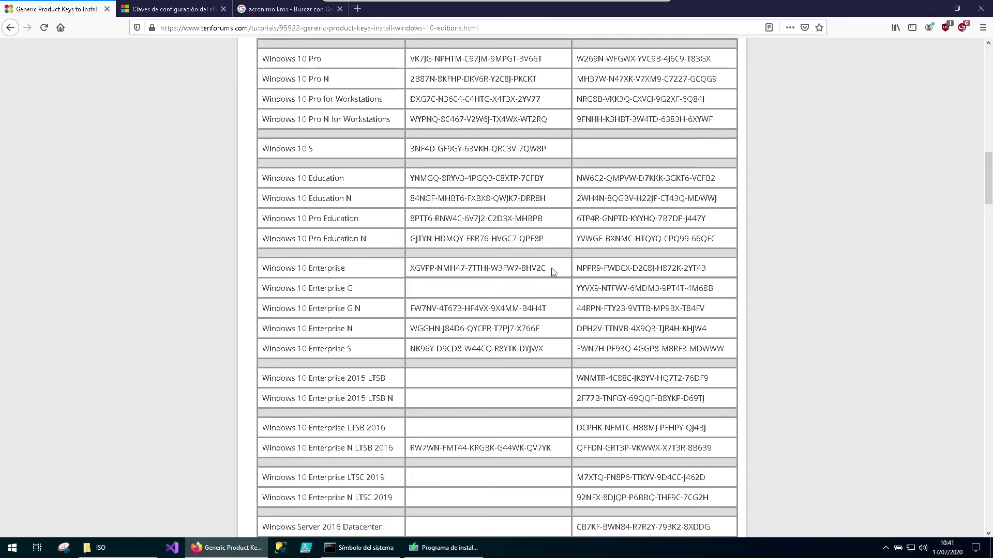
Replace the installer's product key with the RTM generic retail key copied from the Windows 10 Enterprise row and continue
drag(552, 268, 359, 267)
right_click(434, 270)
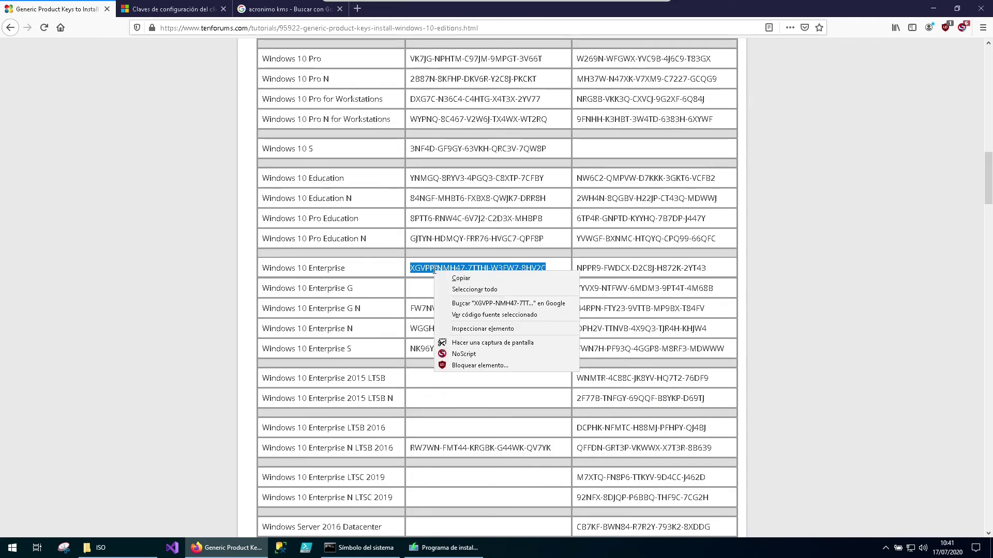
click(460, 280)
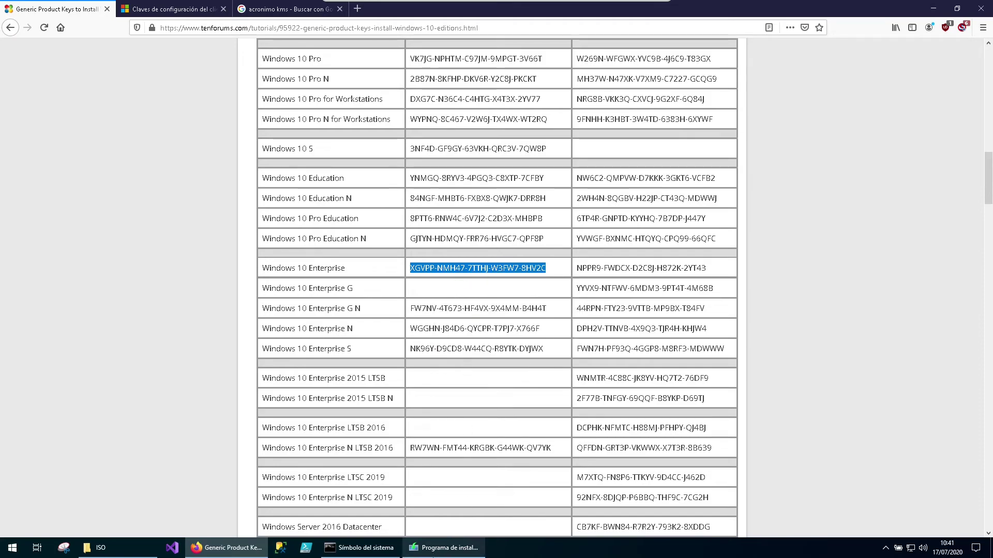
click(441, 555)
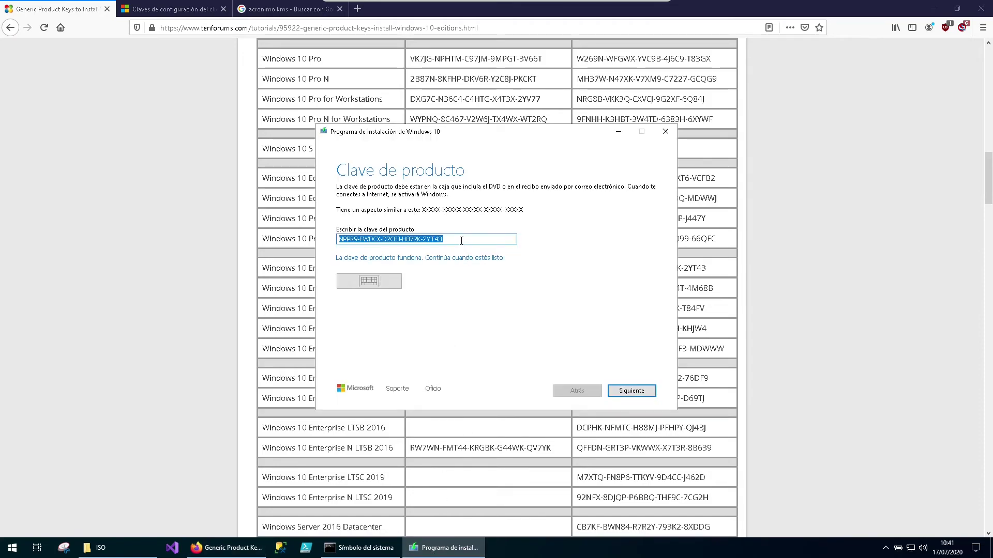
click(460, 240)
key(BackSpace)
key(BackSpace)
key(BackSpace)
key(BackSpace)
key(BackSpace)
key(BackSpace)
key(BackSpace)
key(BackSpace)
key(BackSpace)
key(BackSpace)
key(BackSpace)
key(BackSpace)
key(BackSpace)
key(BackSpace)
key(BackSpace)
key(BackSpace)
key(BackSpace)
key(BackSpace)
key(BackSpace)
key(BackSpace)
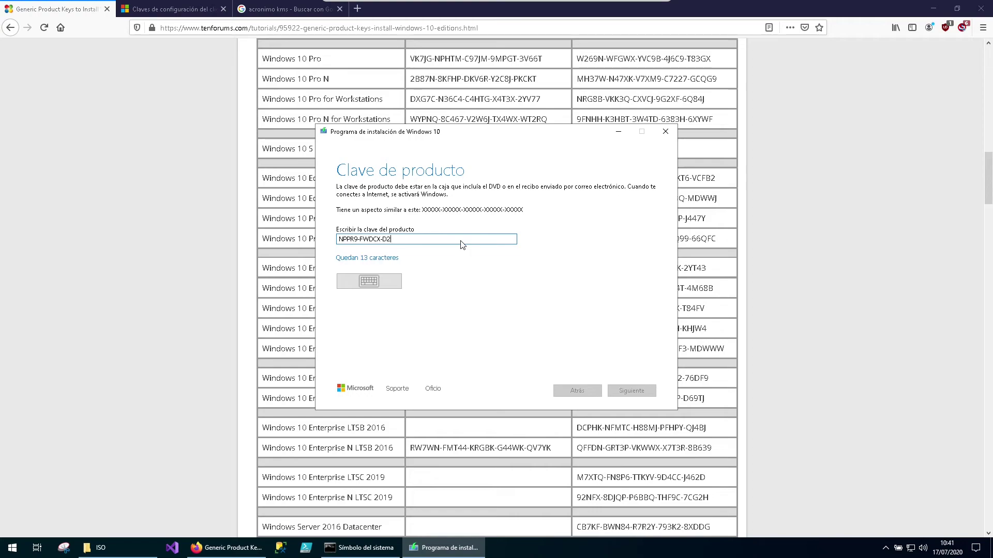
right_click(460, 240)
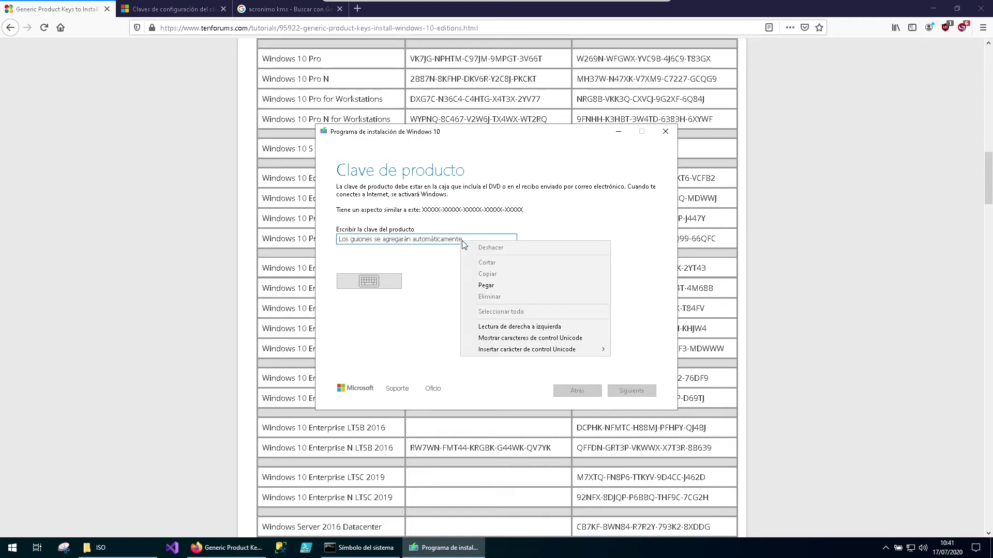
click(483, 284)
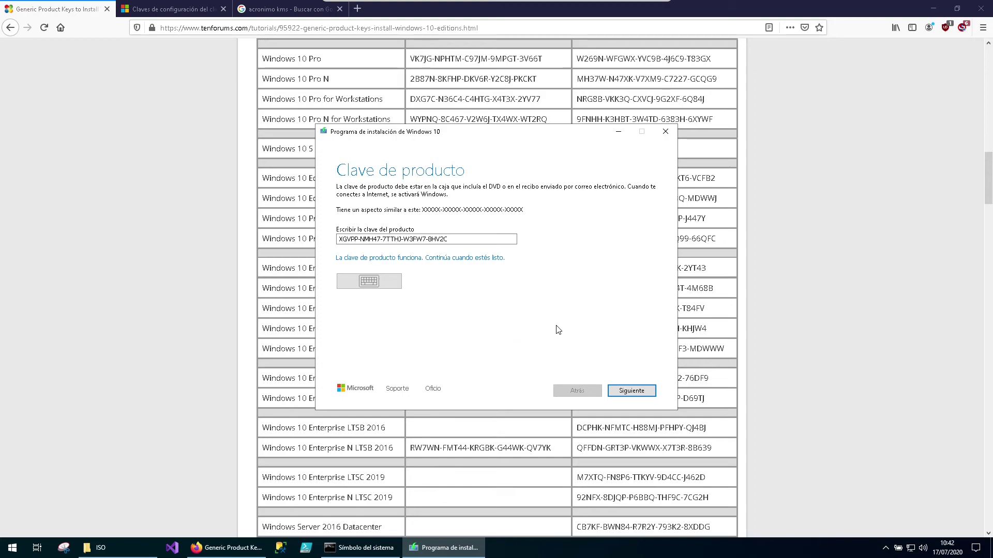
click(633, 391)
Choose to create installation media for another PC and select the ISO file as the medium
click(506, 223)
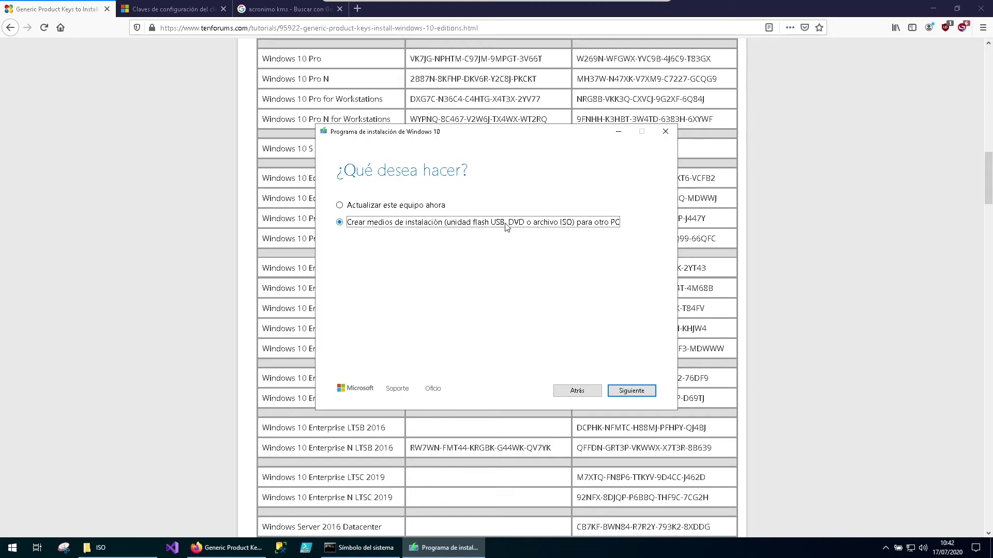
click(640, 392)
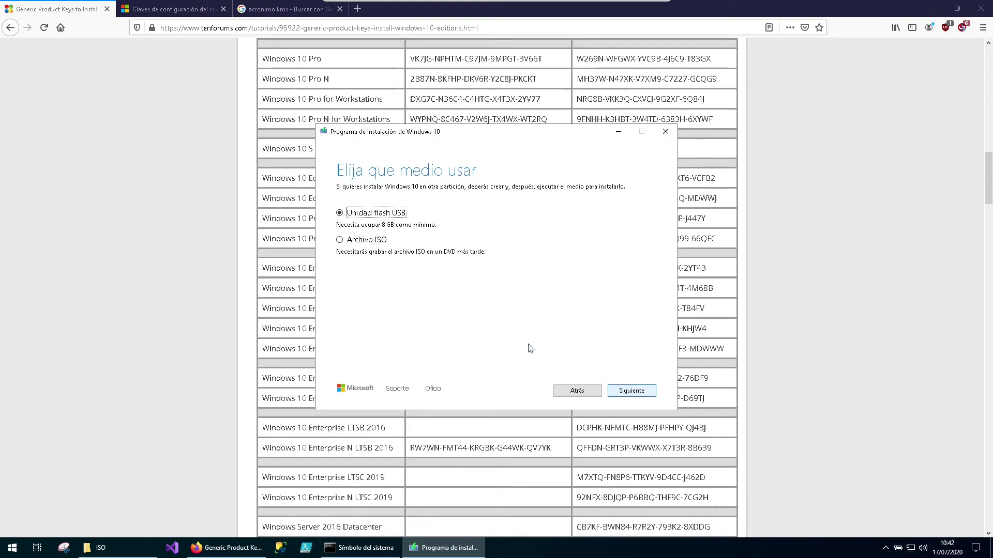
click(366, 241)
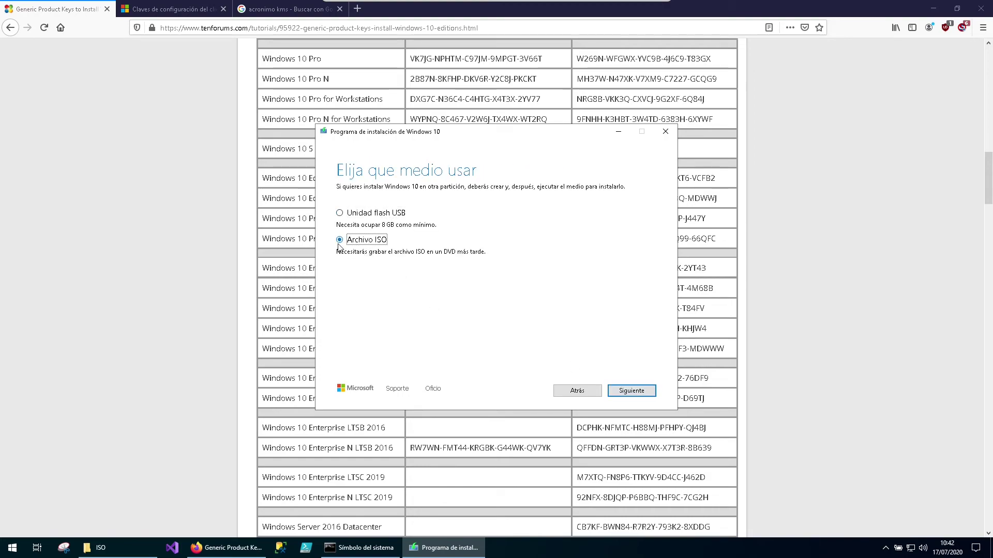
click(633, 391)
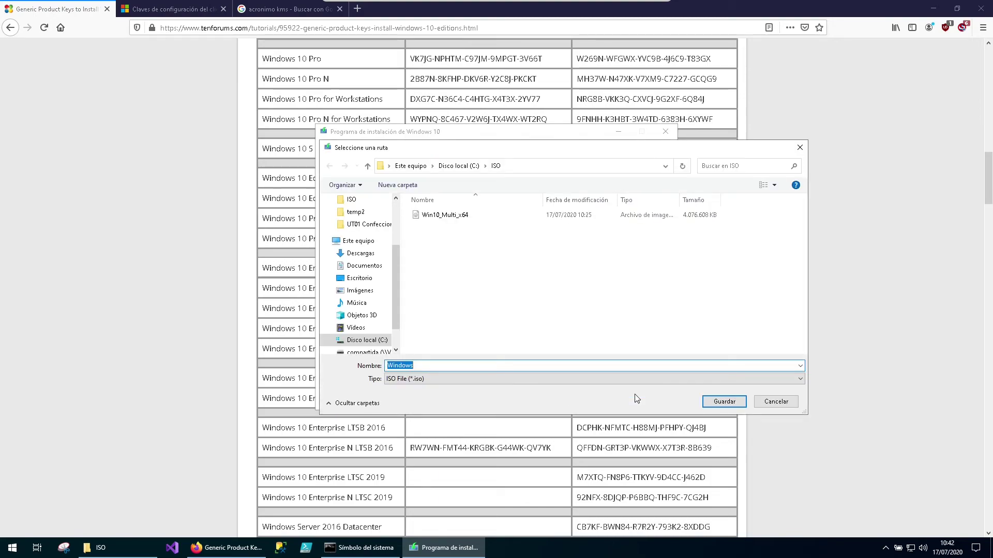
Save the ISO as Win10_Ent_x64 in the C:\ISO folder and close the browser
text(Win1)
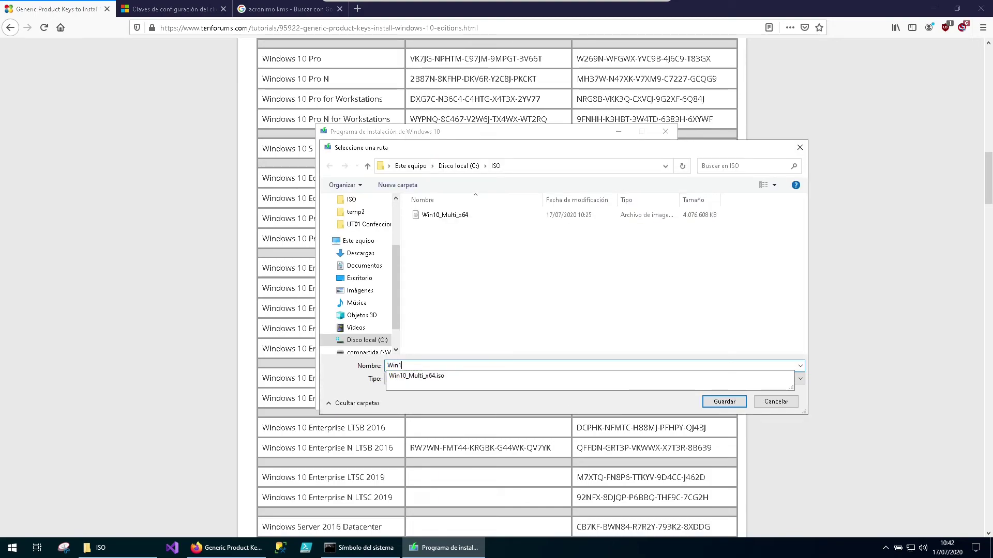
text(0_e)
key(BackSpace)
text(E)
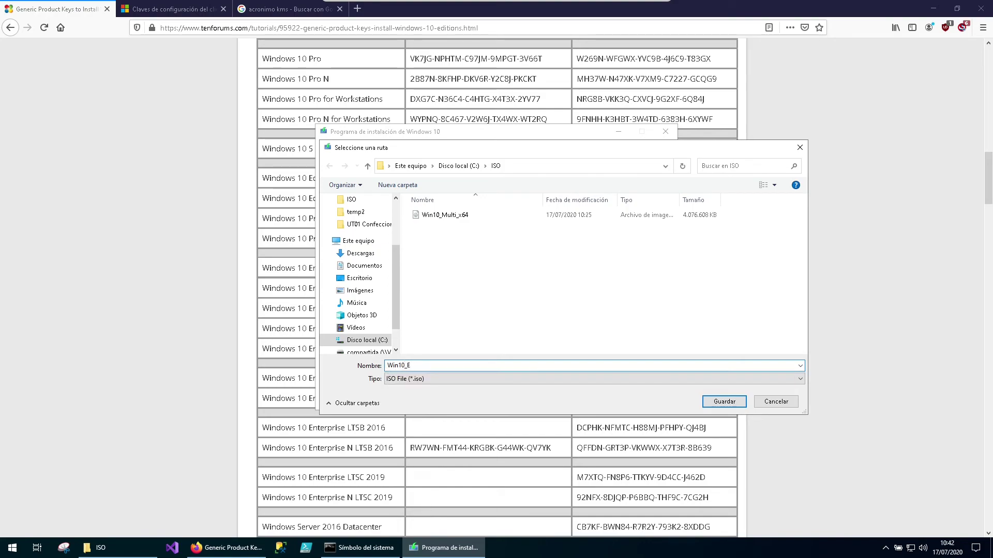
text(nt_x64)
click(719, 403)
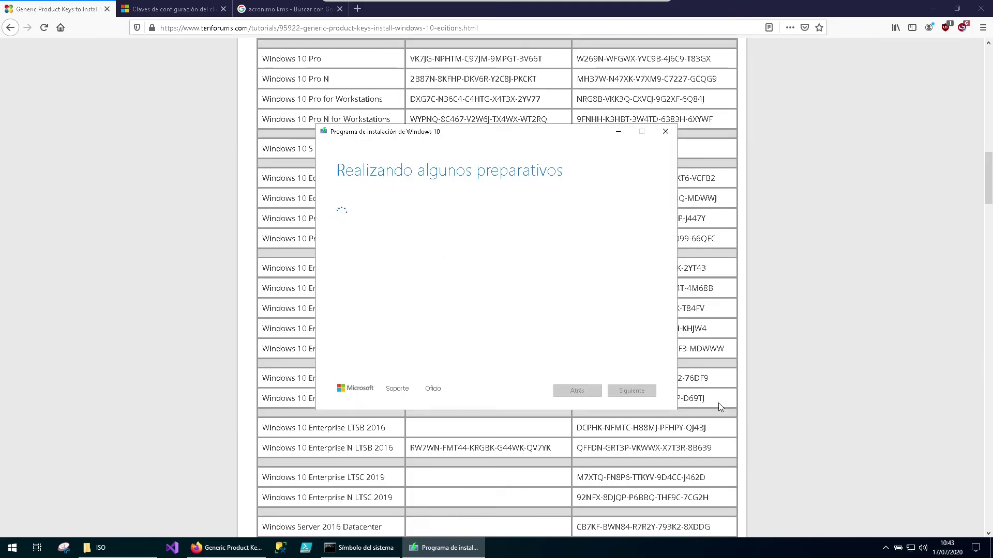
click(981, 8)
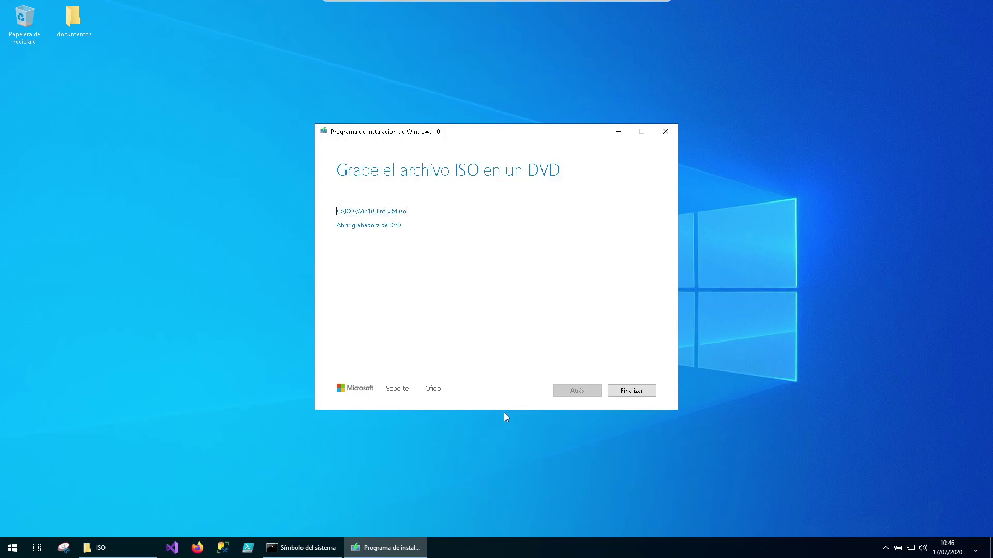
Open the created ISO's folder from the setup wizard to check the ISO files, and finish the wizard
click(388, 213)
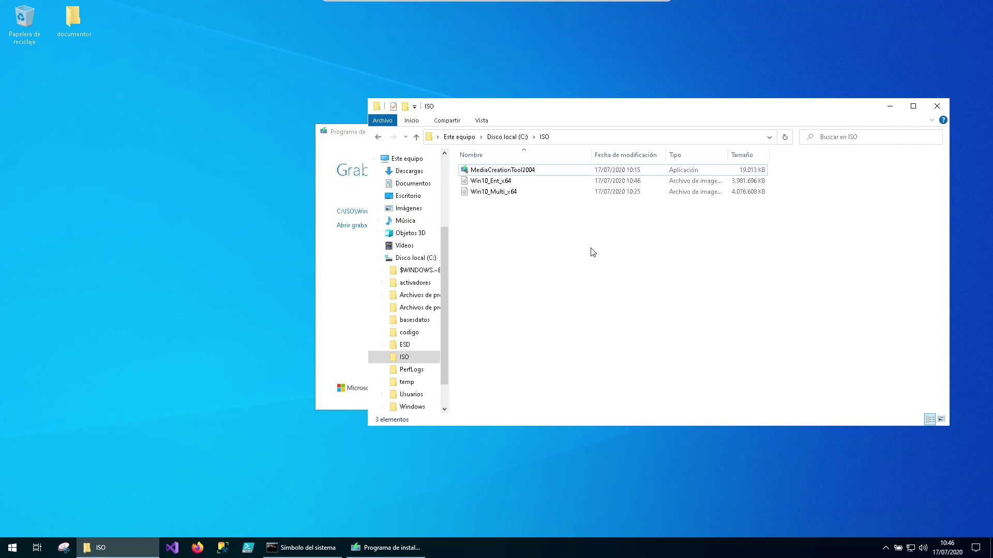
click(498, 181)
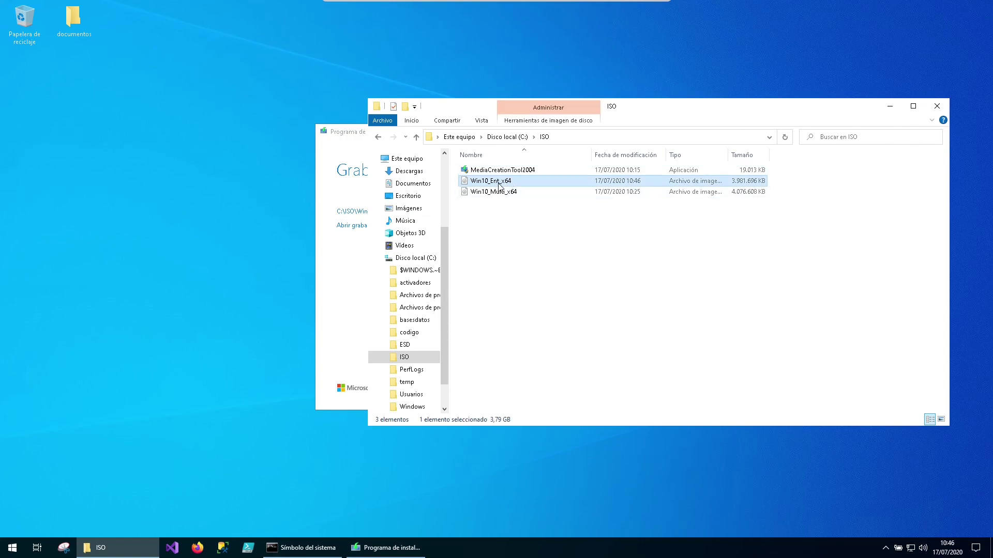
click(495, 193)
click(492, 182)
click(335, 307)
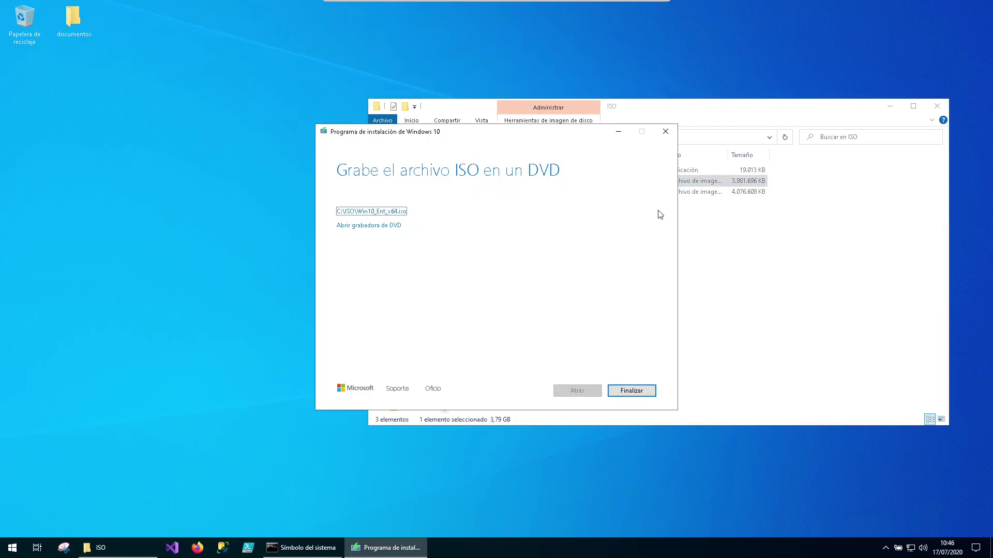
click(630, 391)
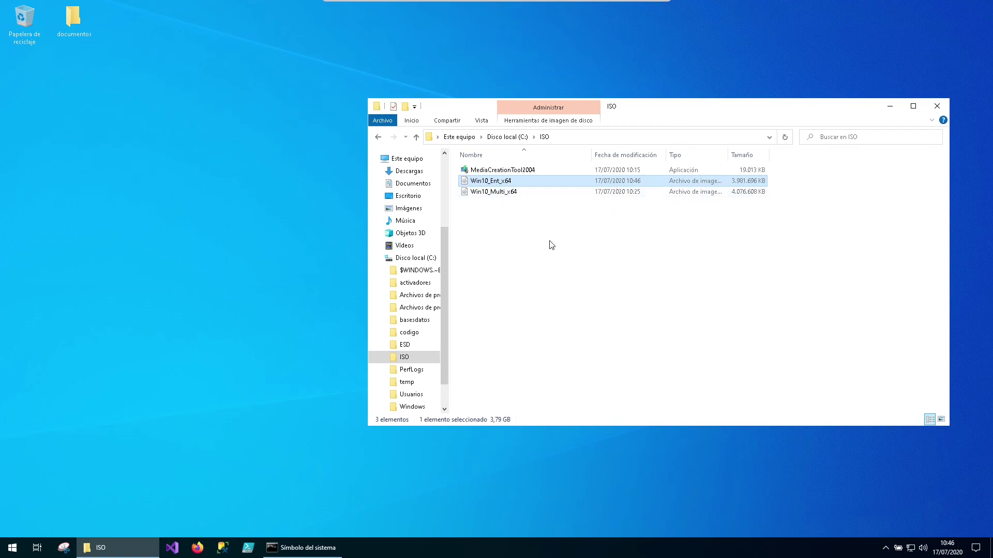
Mount the Win10_Ent_x64 disc image from the ISO folder
right_click(470, 180)
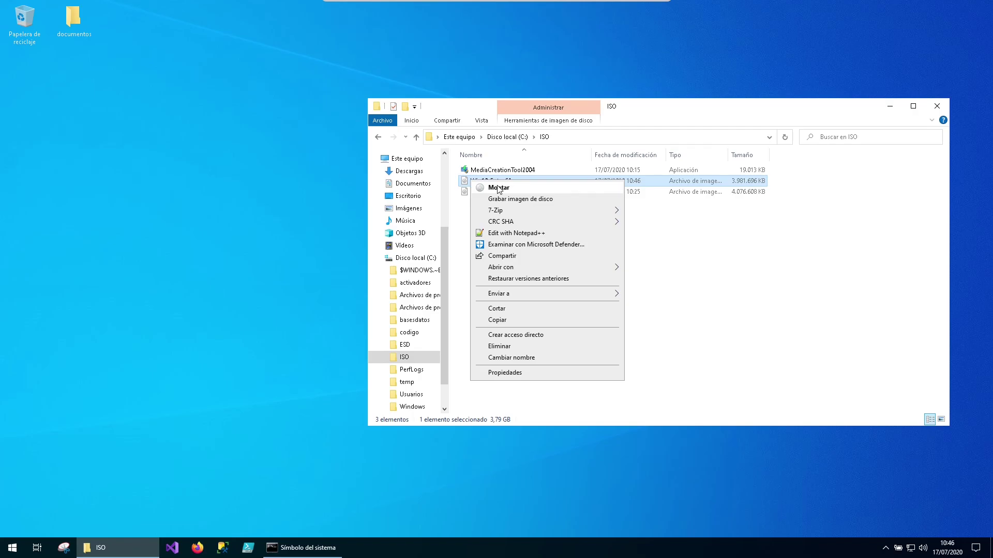
click(499, 188)
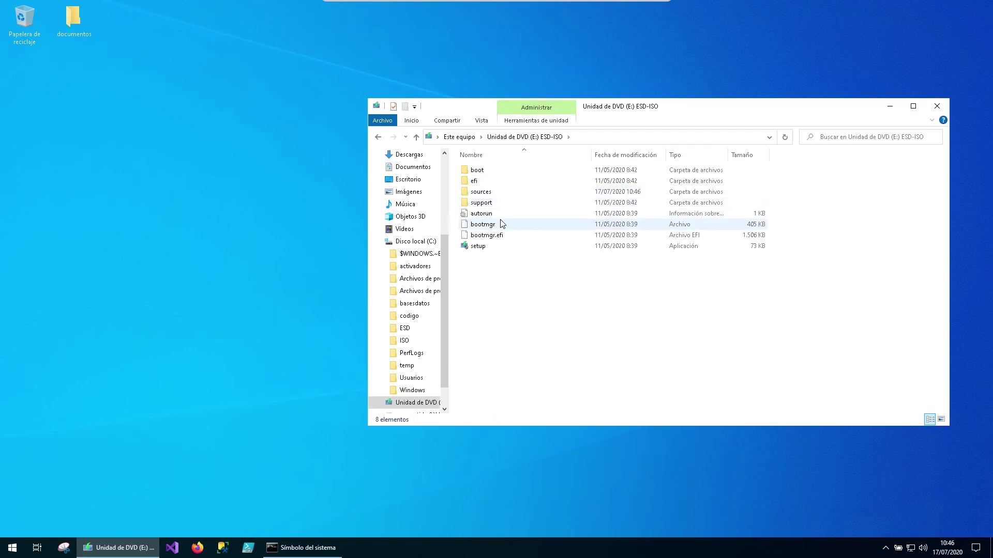
Exit the existing command prompt session that is at C:\ISO
click(308, 548)
click(465, 313)
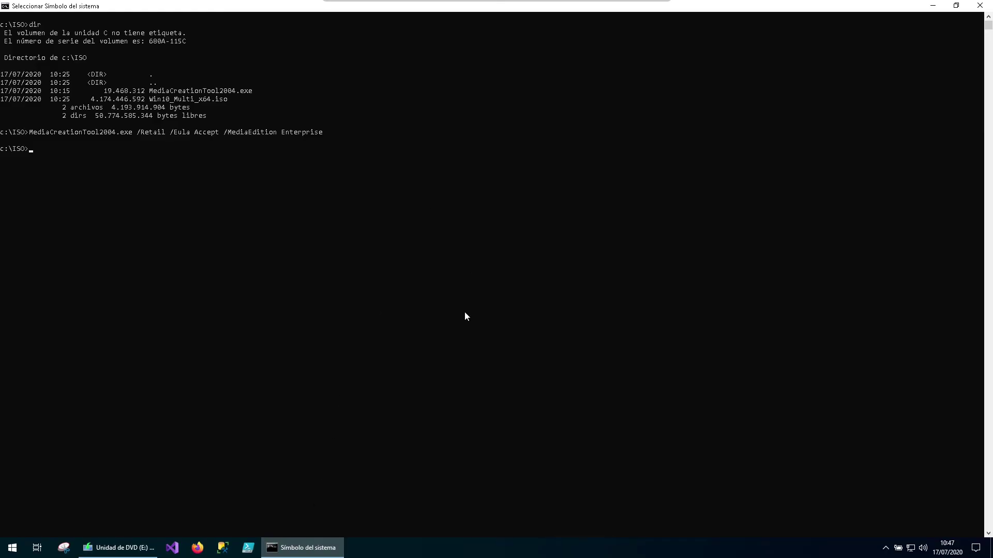
key(Escape)
text(exit)
key(Return)
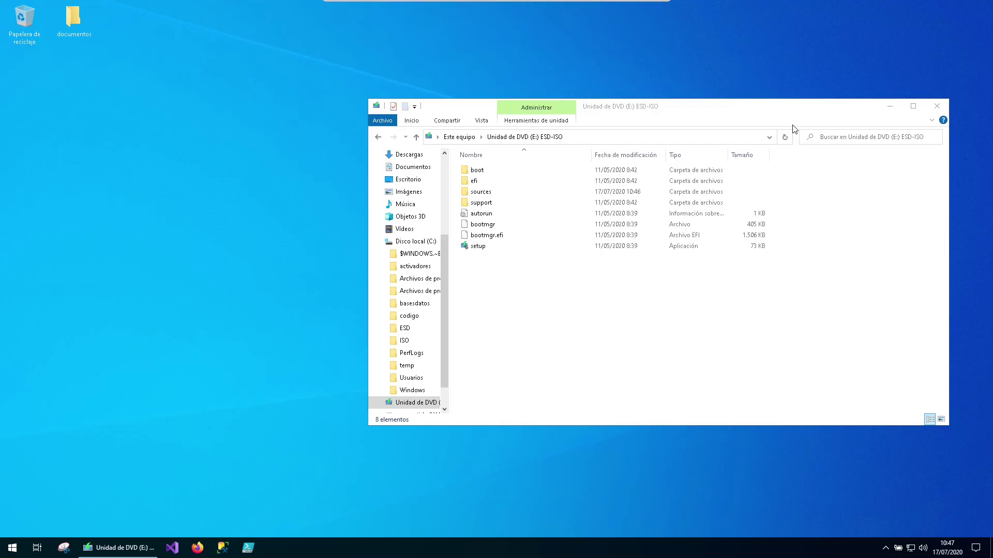
Start a command prompt as administrator, allow it to make changes, and switch to drive E:
key(super)
text(cmd)
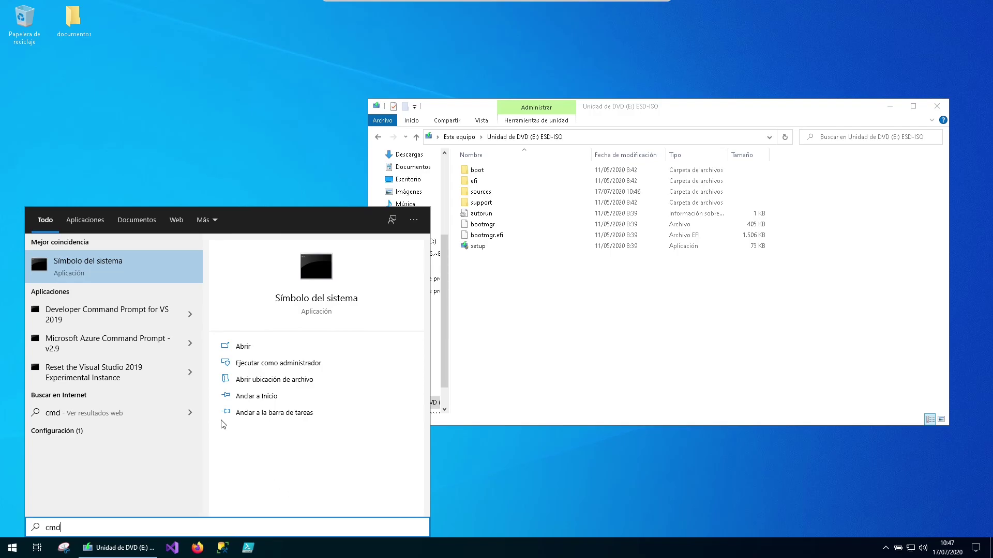
click(279, 363)
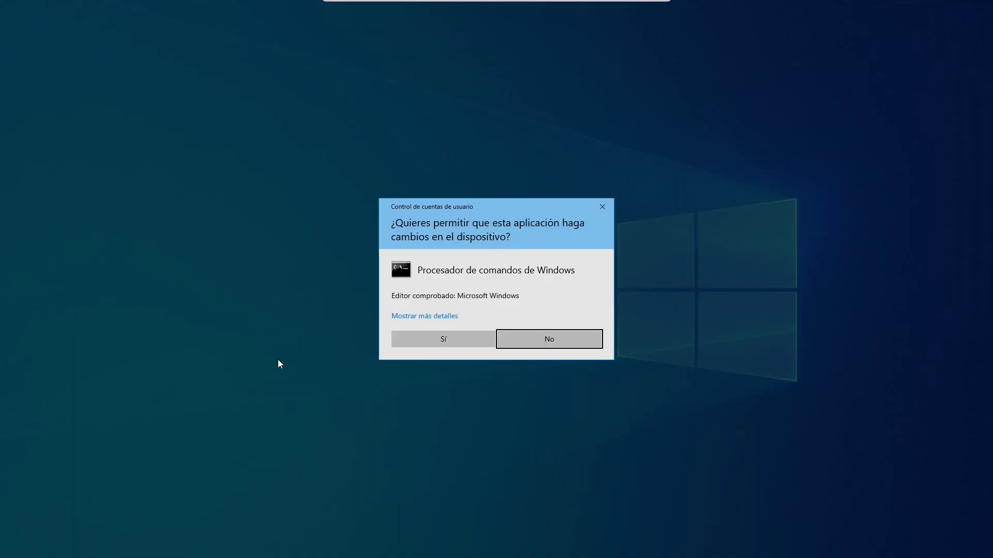
click(462, 339)
click(425, 282)
text(e:)
key(Return)
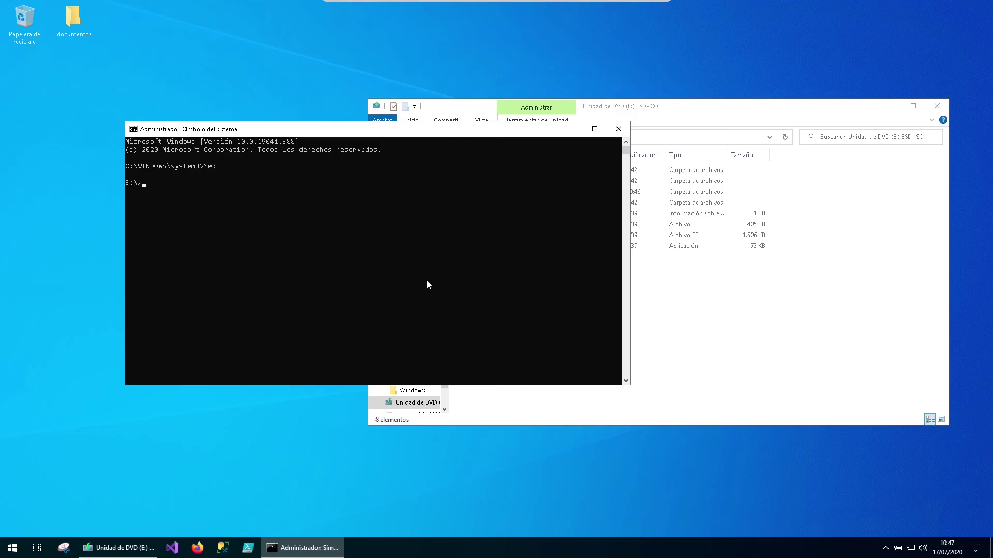
Maximize the command prompt and change to the sources folder of the mounted image
click(595, 129)
click(299, 279)
text(cd s)
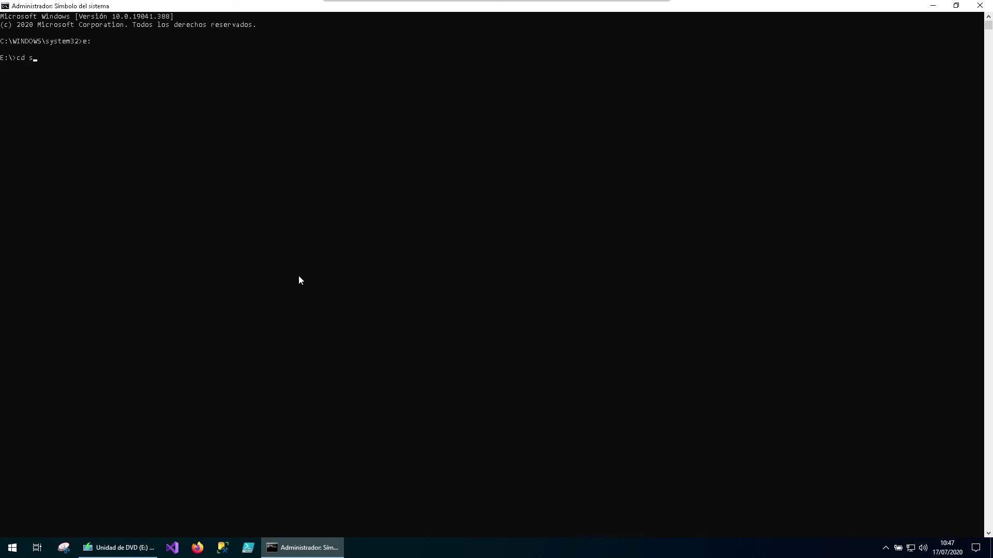
text(ources)
key(Return)
Clear the console and list the images in install.esd with dism /get-wiminfo /wimfile:install.esd
text(cls)
key(Return)
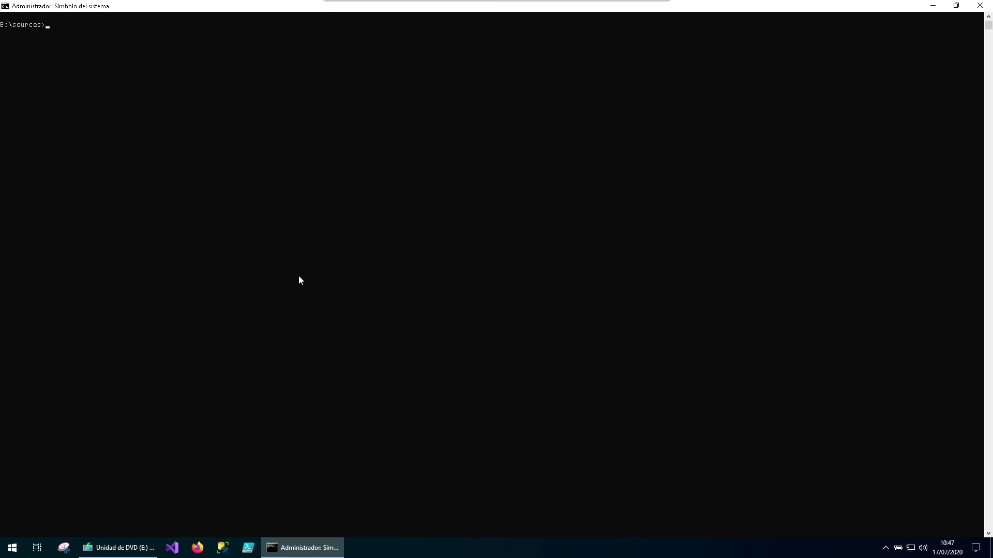
text(dism /get-wiminfo /wimfile:install.esd)
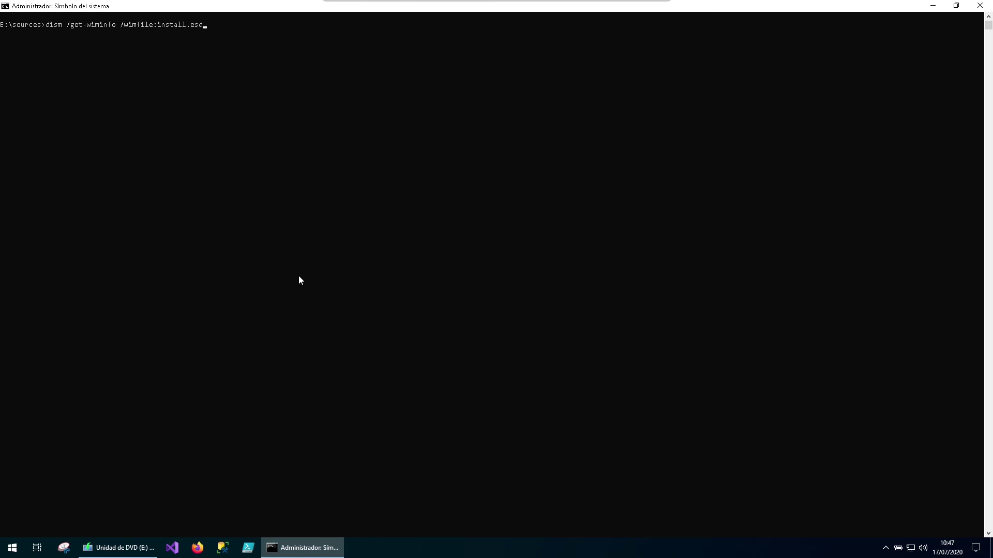
key(Return)
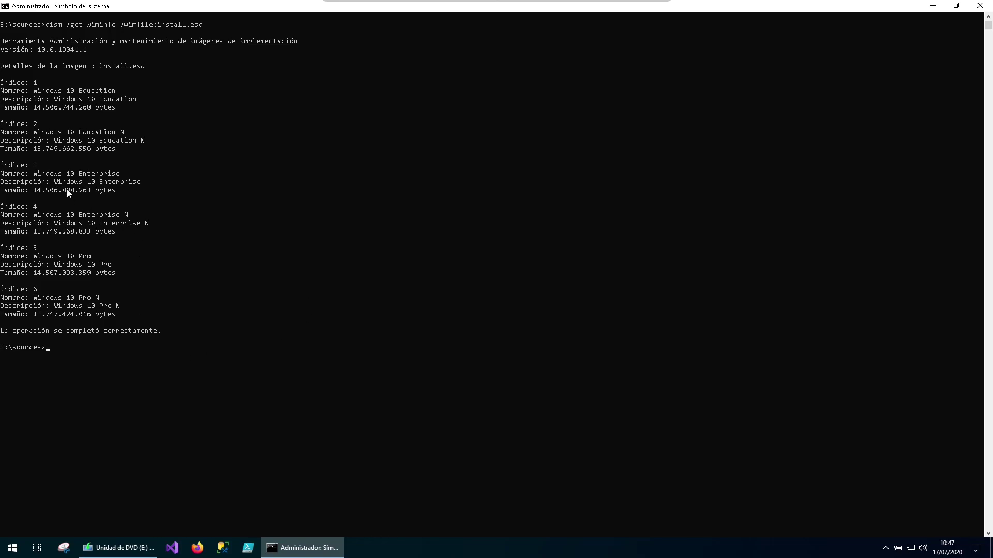
Examine the edition entries listed for install.esd, highlighting the Enterprise, Pro and Education groups
drag(127, 233, 1, 168)
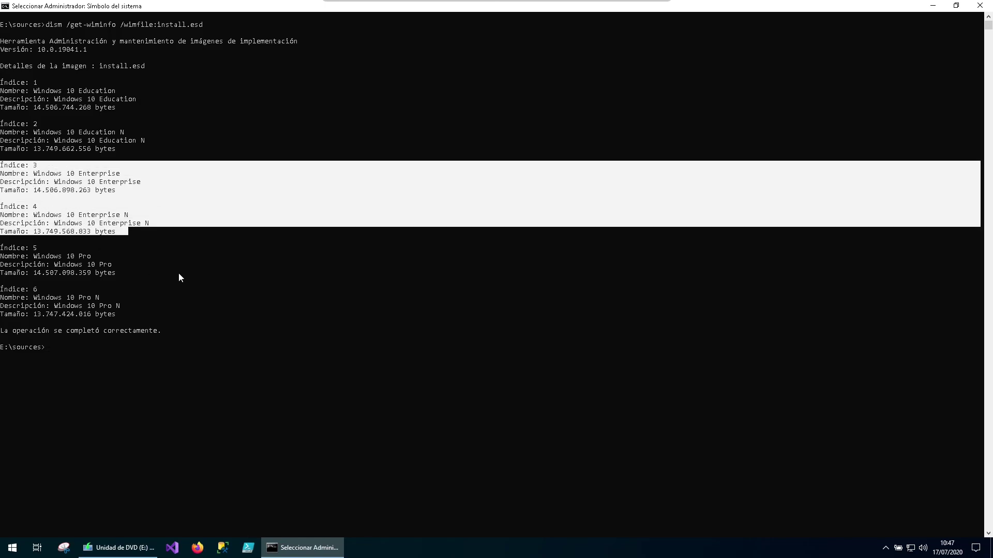
click(201, 279)
click(133, 229)
drag(132, 314, 9, 253)
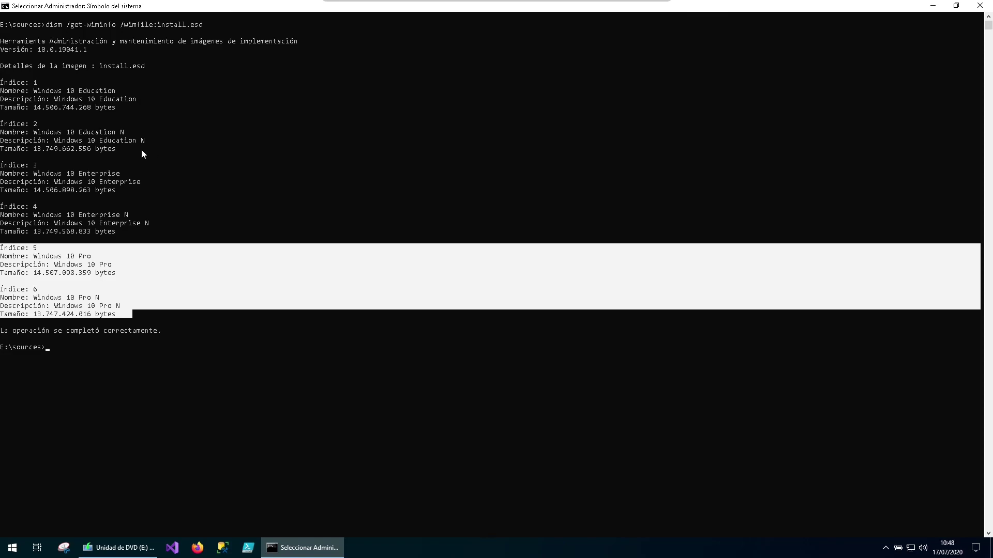
drag(134, 151, 1, 90)
click(114, 222)
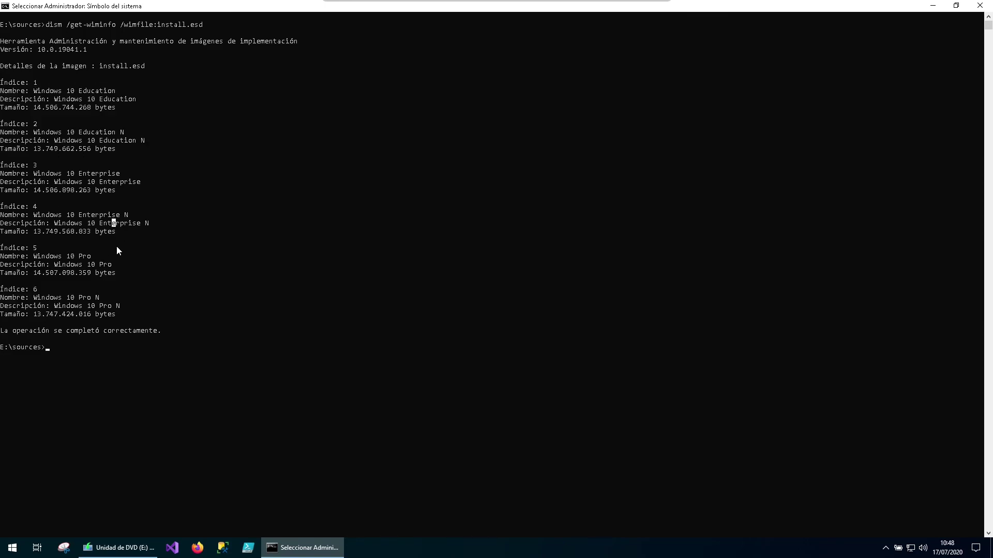
drag(128, 231, 1, 170)
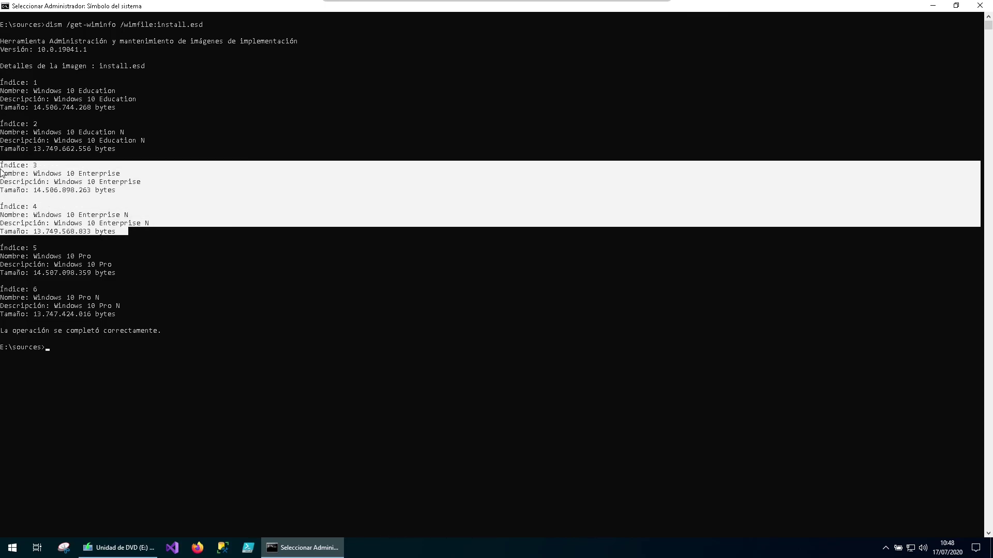
click(118, 234)
click(92, 182)
drag(15, 169, 134, 235)
click(138, 232)
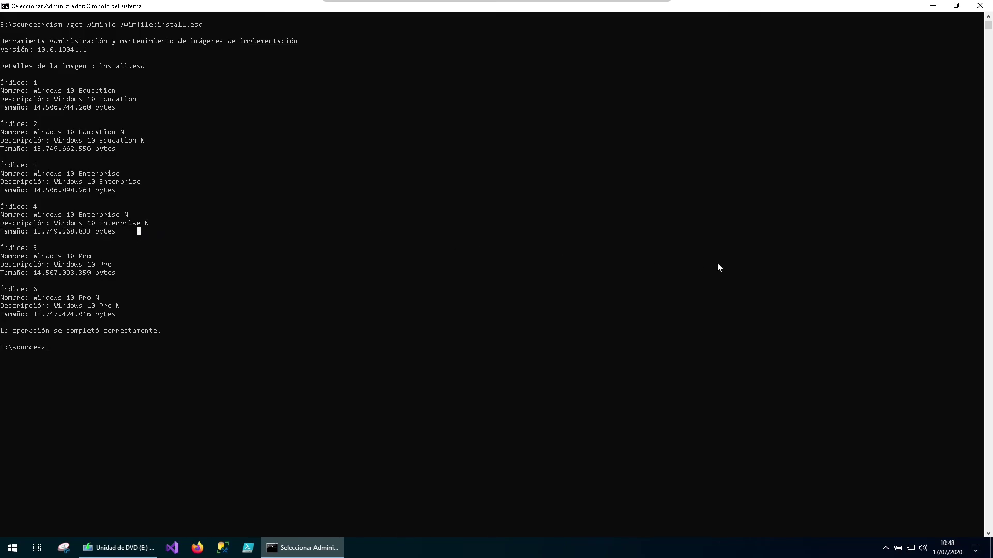
Review the Enterprise and Enterprise N entries at indexes 3 and 4 again, leaving the command line empty
text(exit)
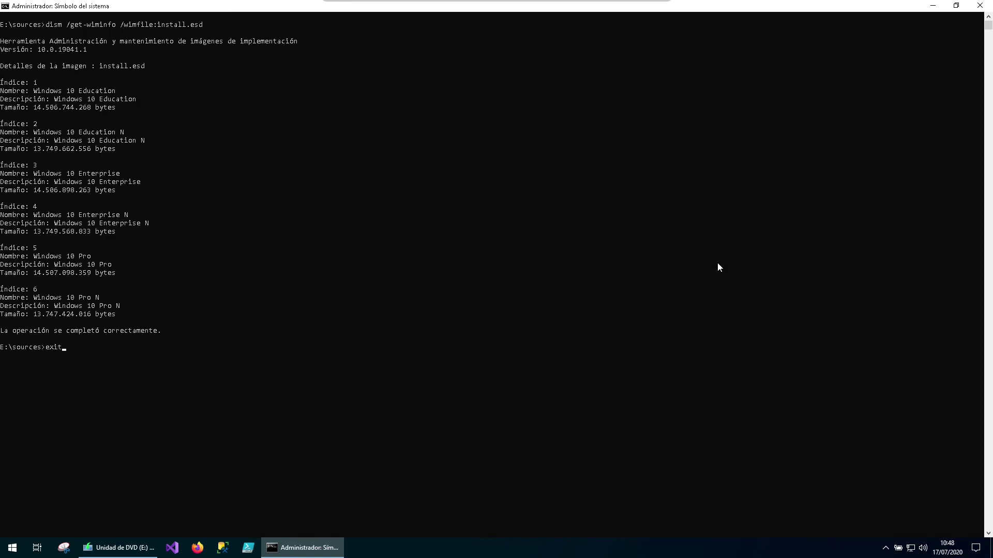
click(138, 546)
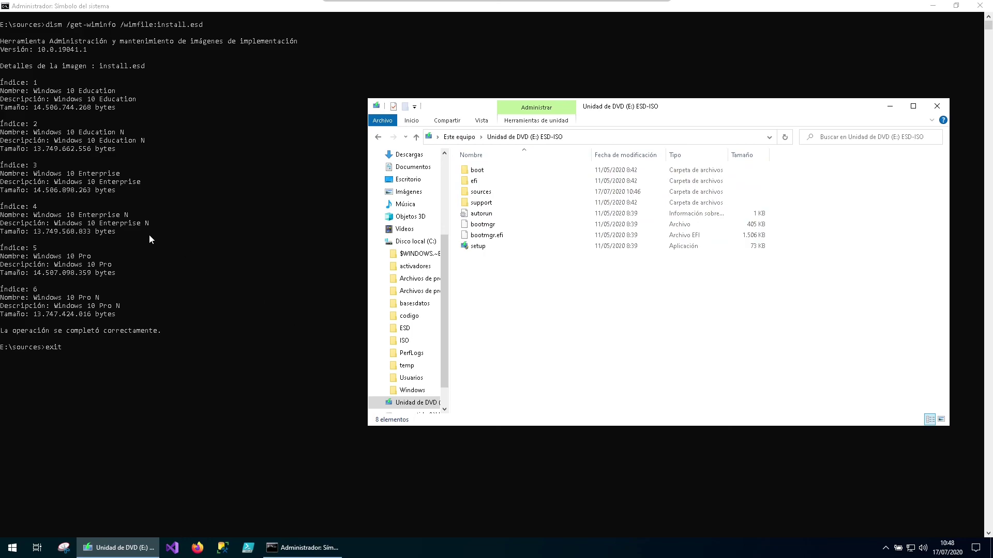
click(116, 242)
drag(144, 234, 1, 166)
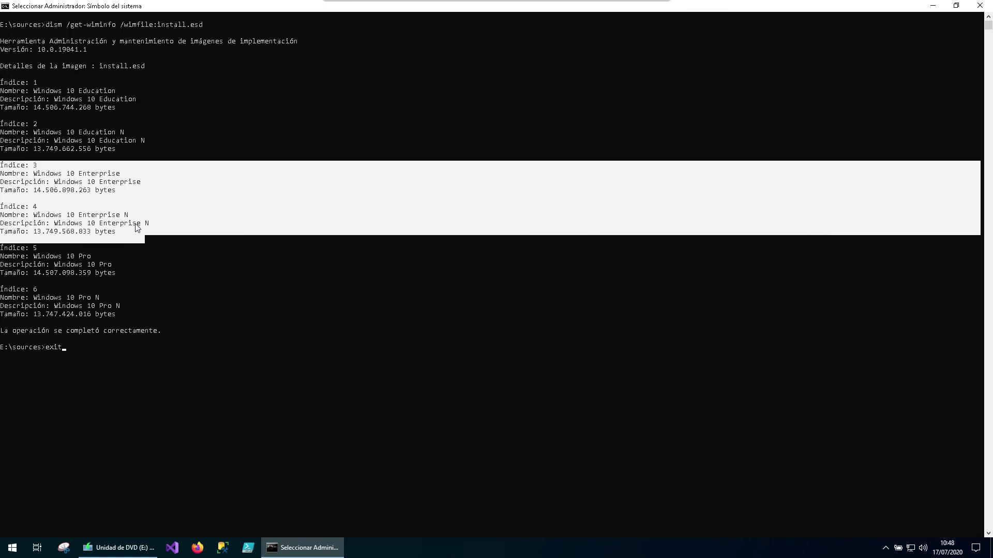
click(149, 247)
drag(119, 231, 2, 165)
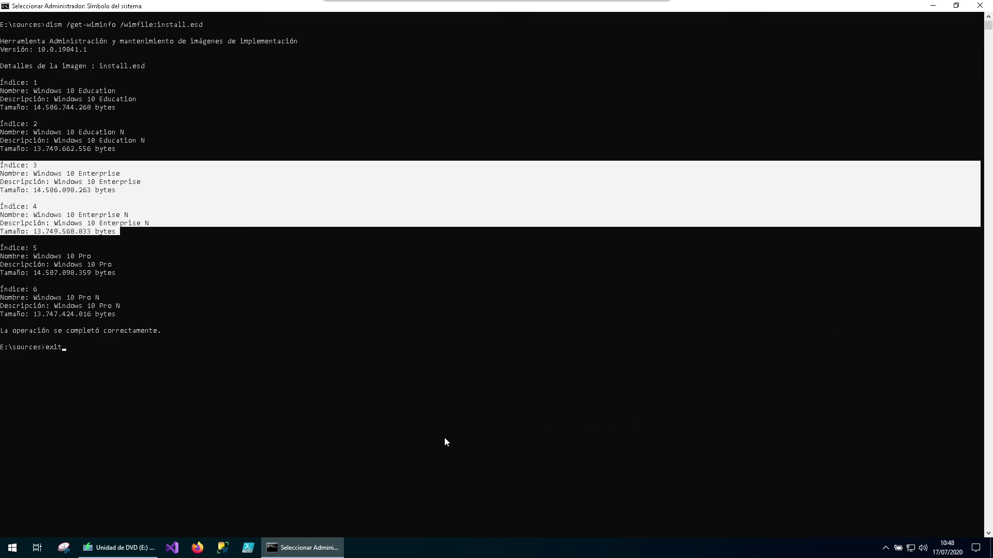
click(354, 461)
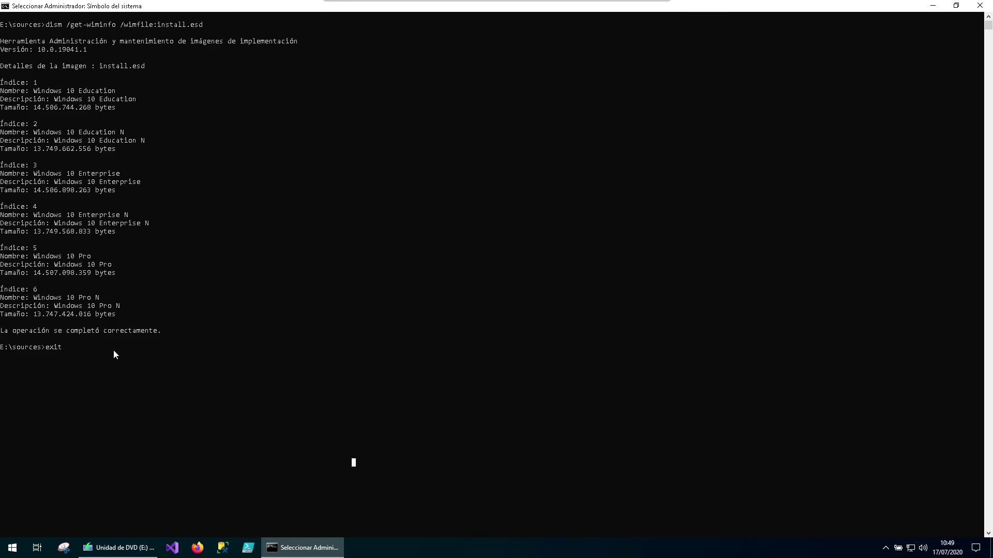
key(Escape)
key(Escape)
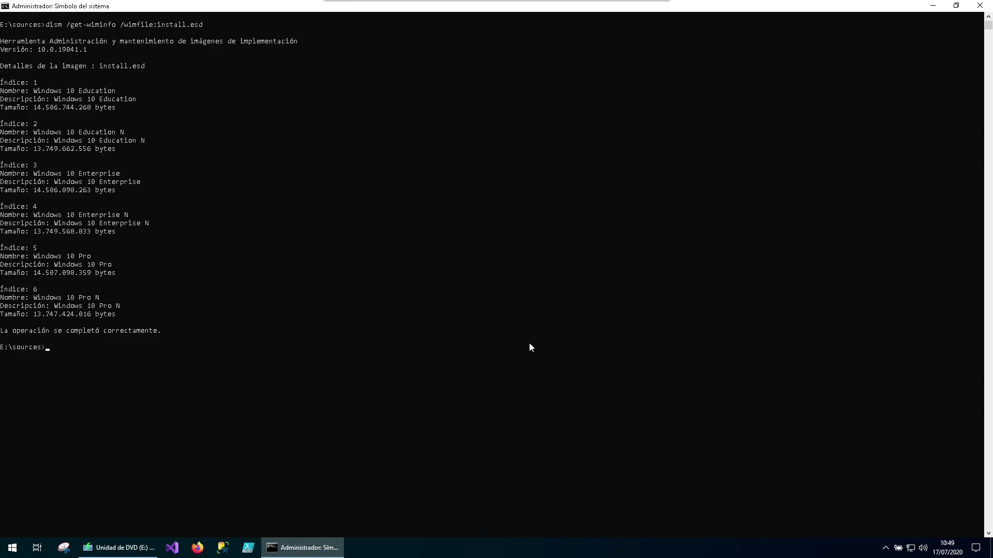